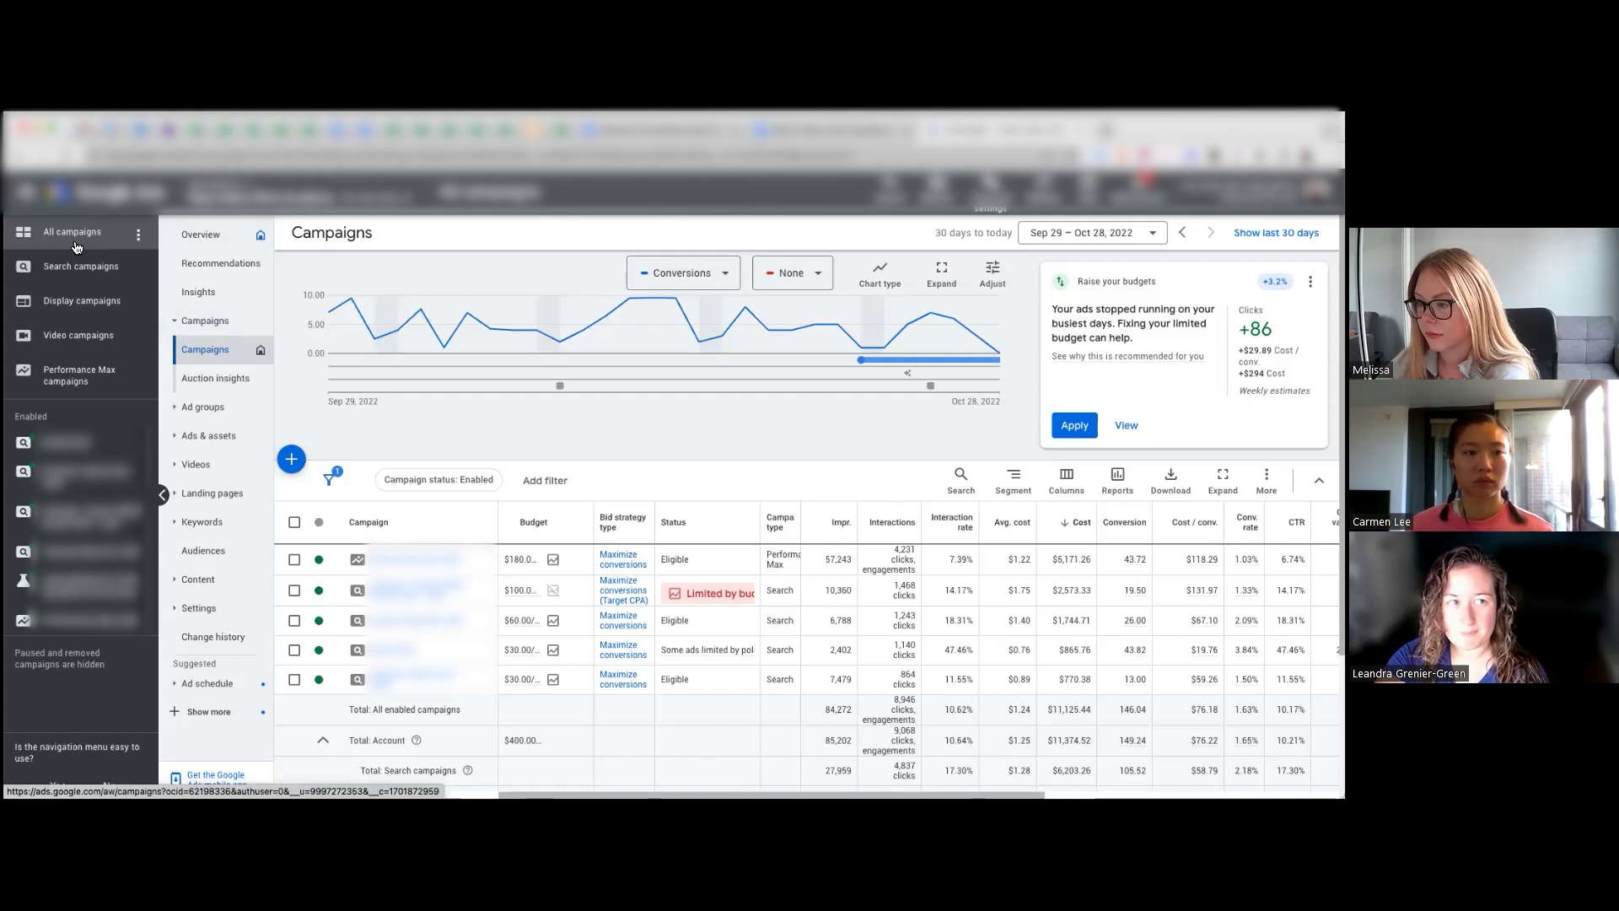
Filter the account's ad assets to promotions and start adding a new promotion asset
{"action": "left_click", "coordinate": [216, 437]}
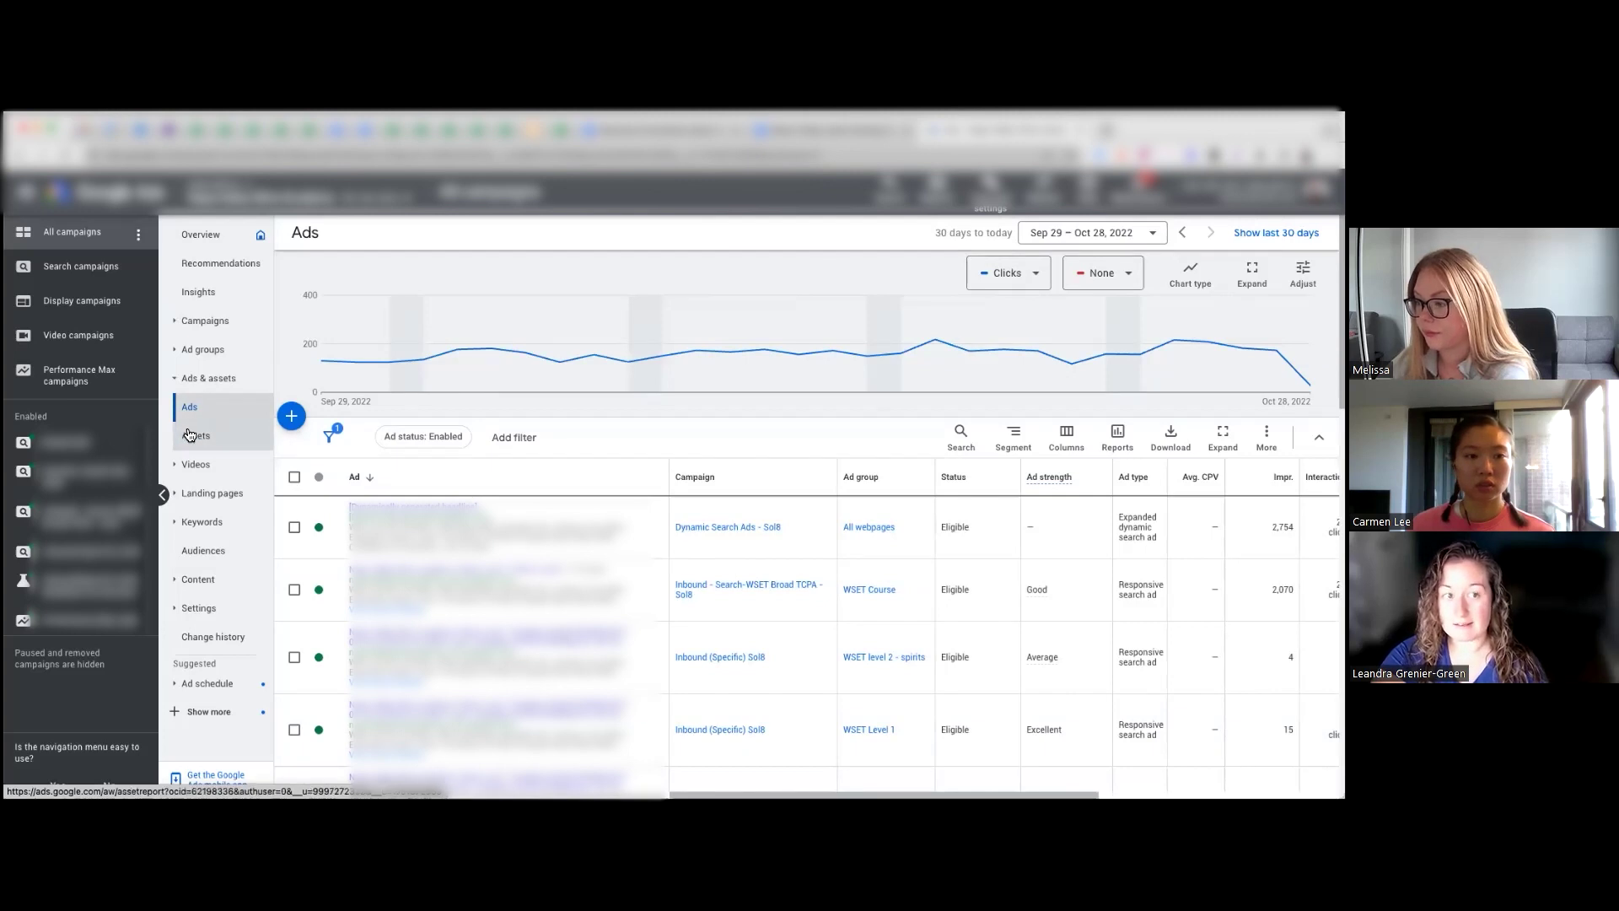
{"action": "left_click", "coordinate": [243, 433]}
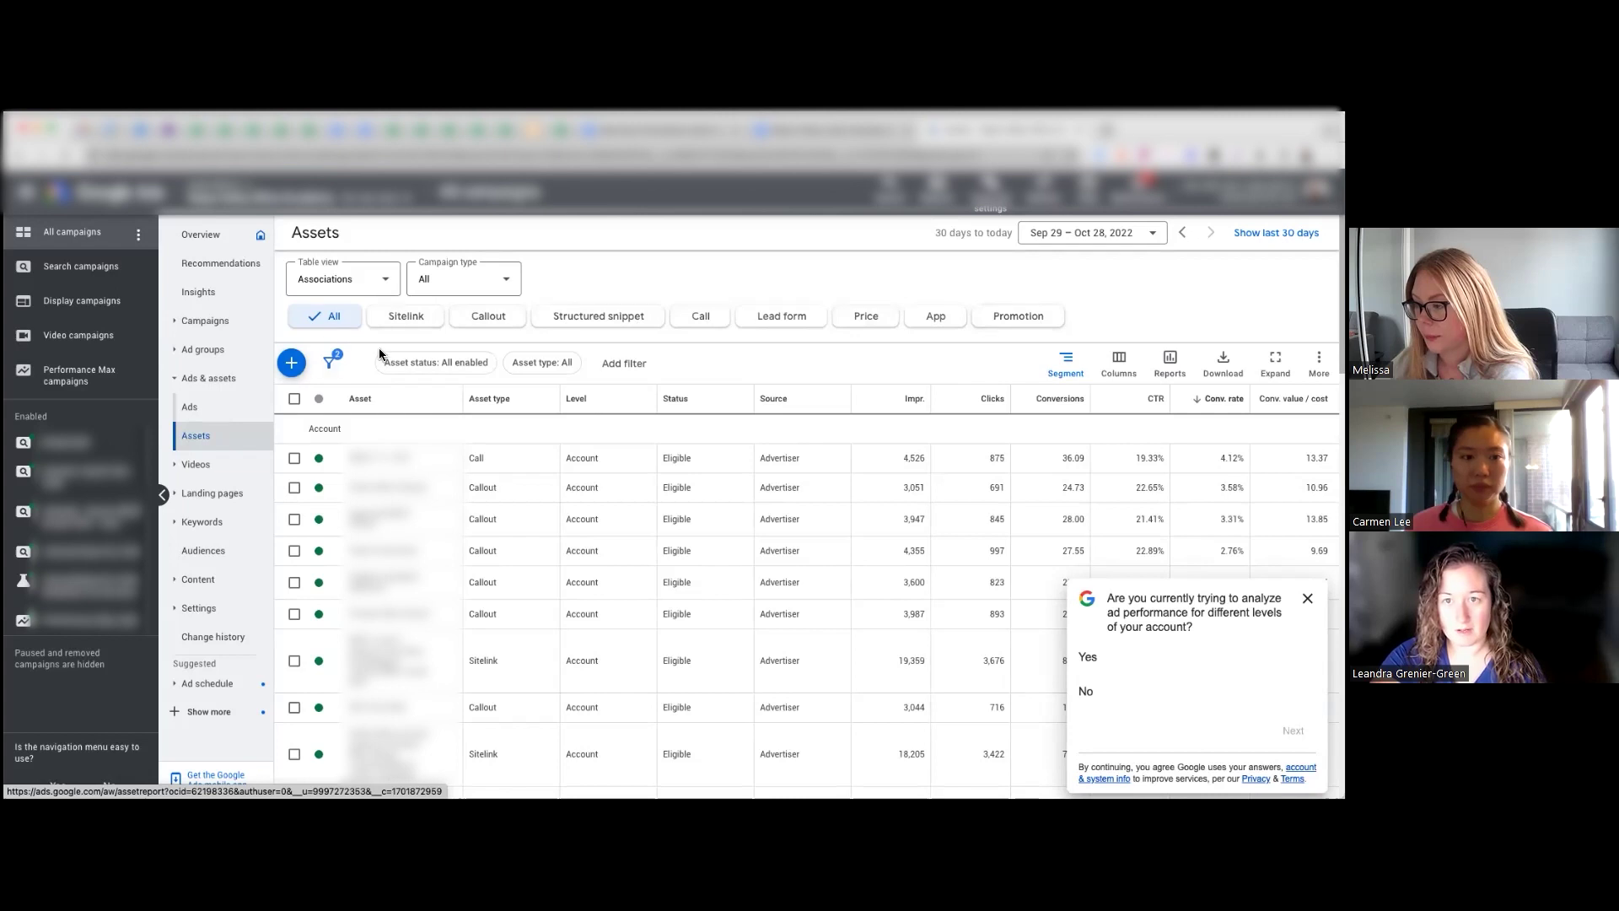
{"action": "left_click", "coordinate": [1014, 327]}
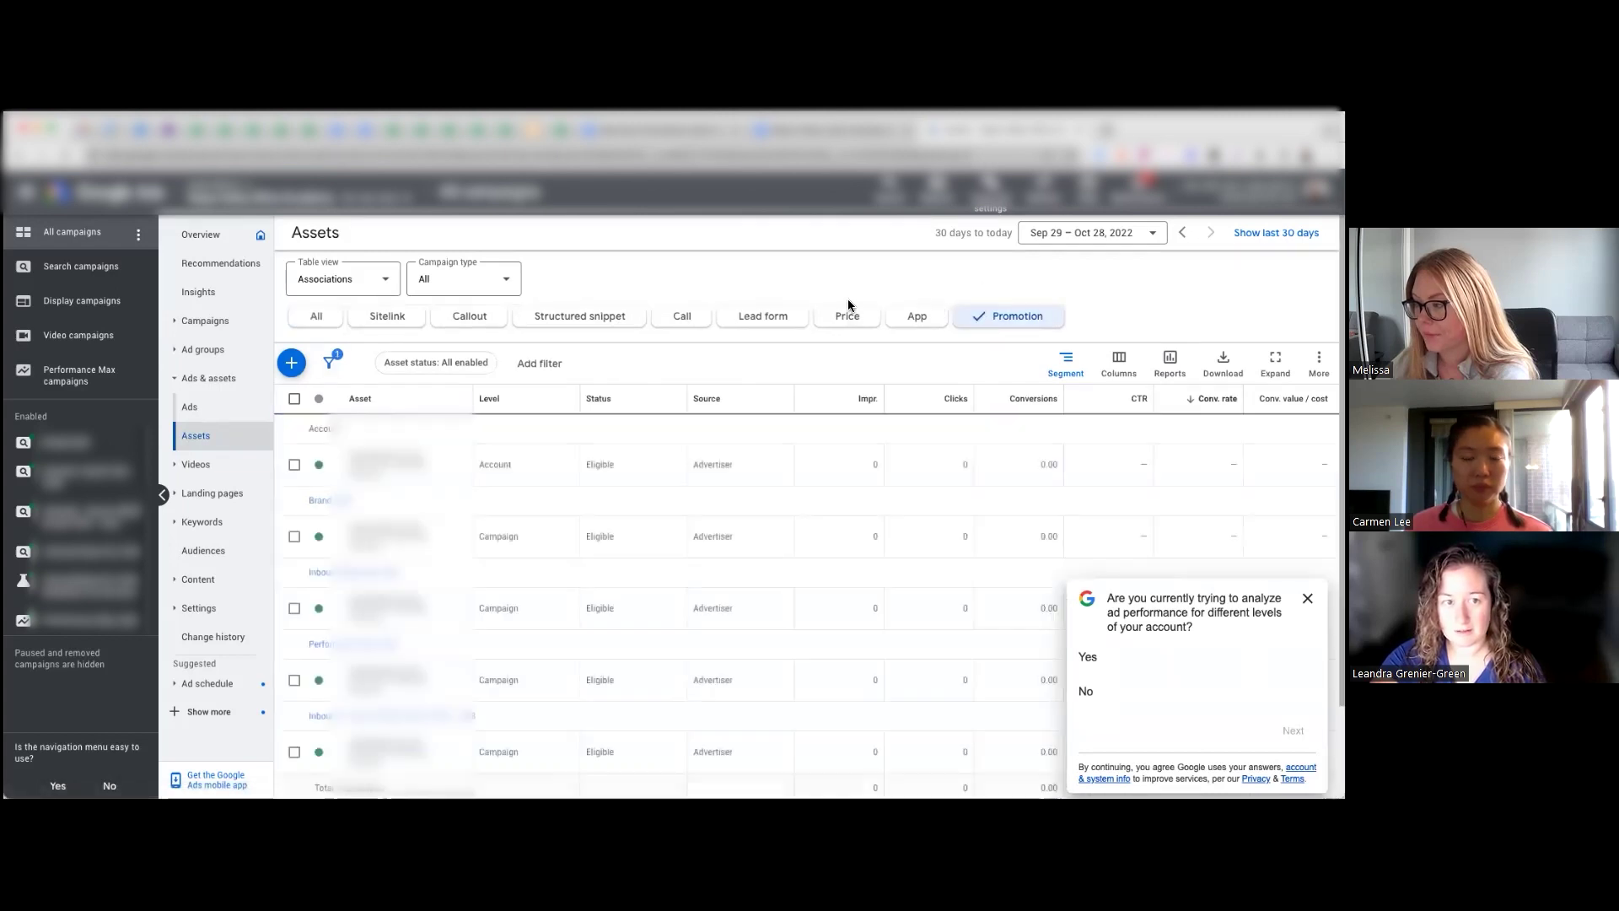
{"action": "left_click", "coordinate": [297, 368]}
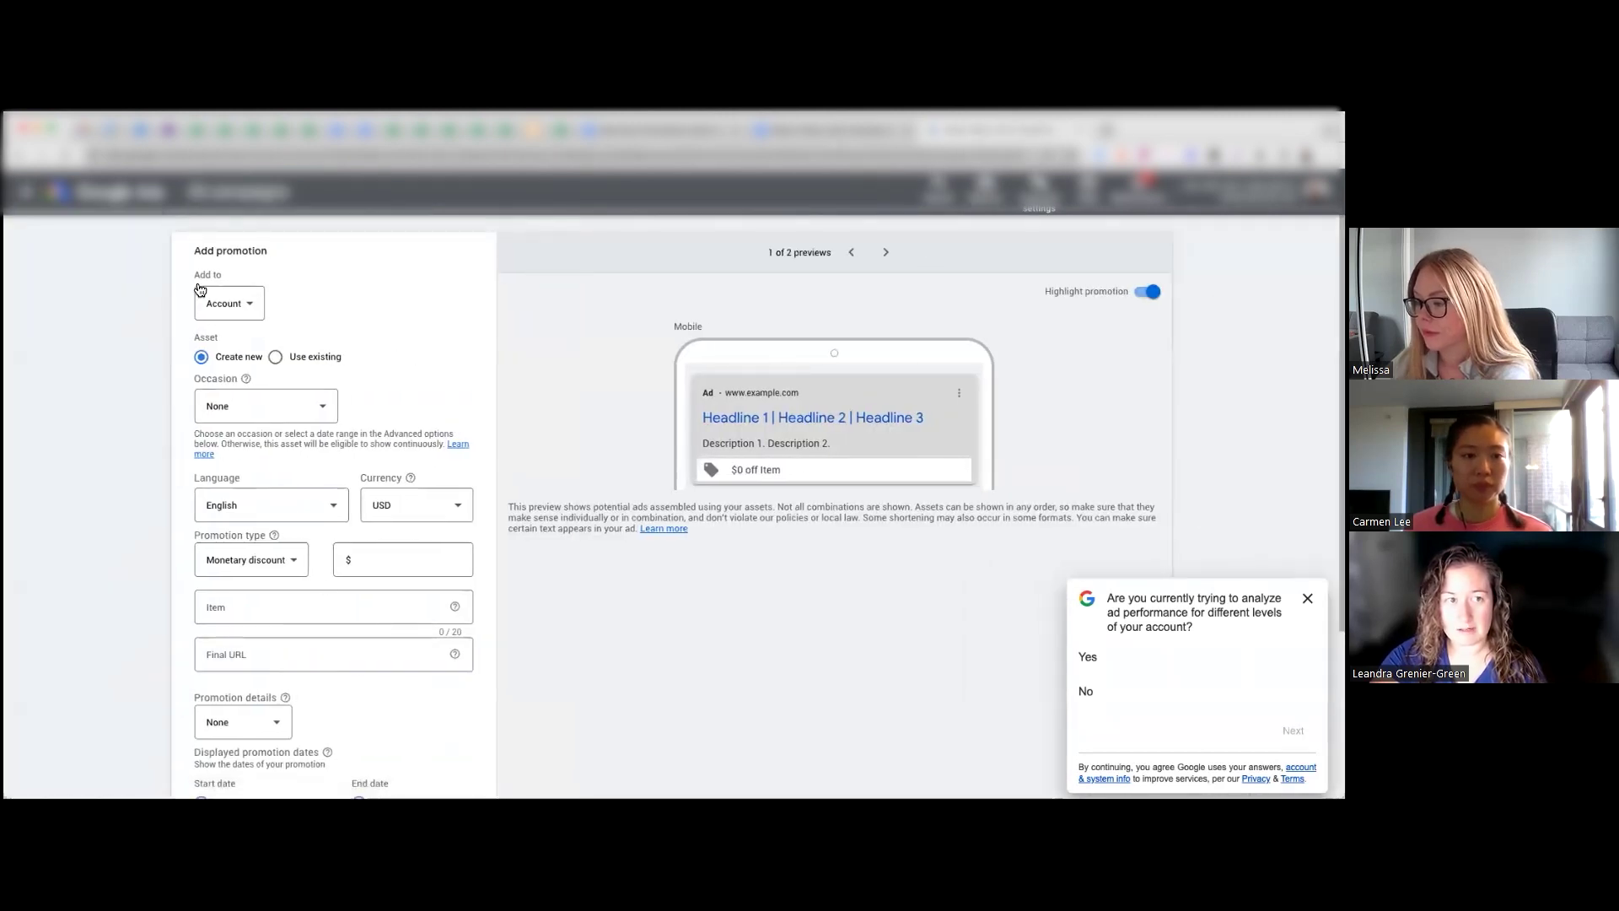
Check the levels the promotion can be added to and dismiss the feedback survey
{"action": "left_click", "coordinate": [245, 305]}
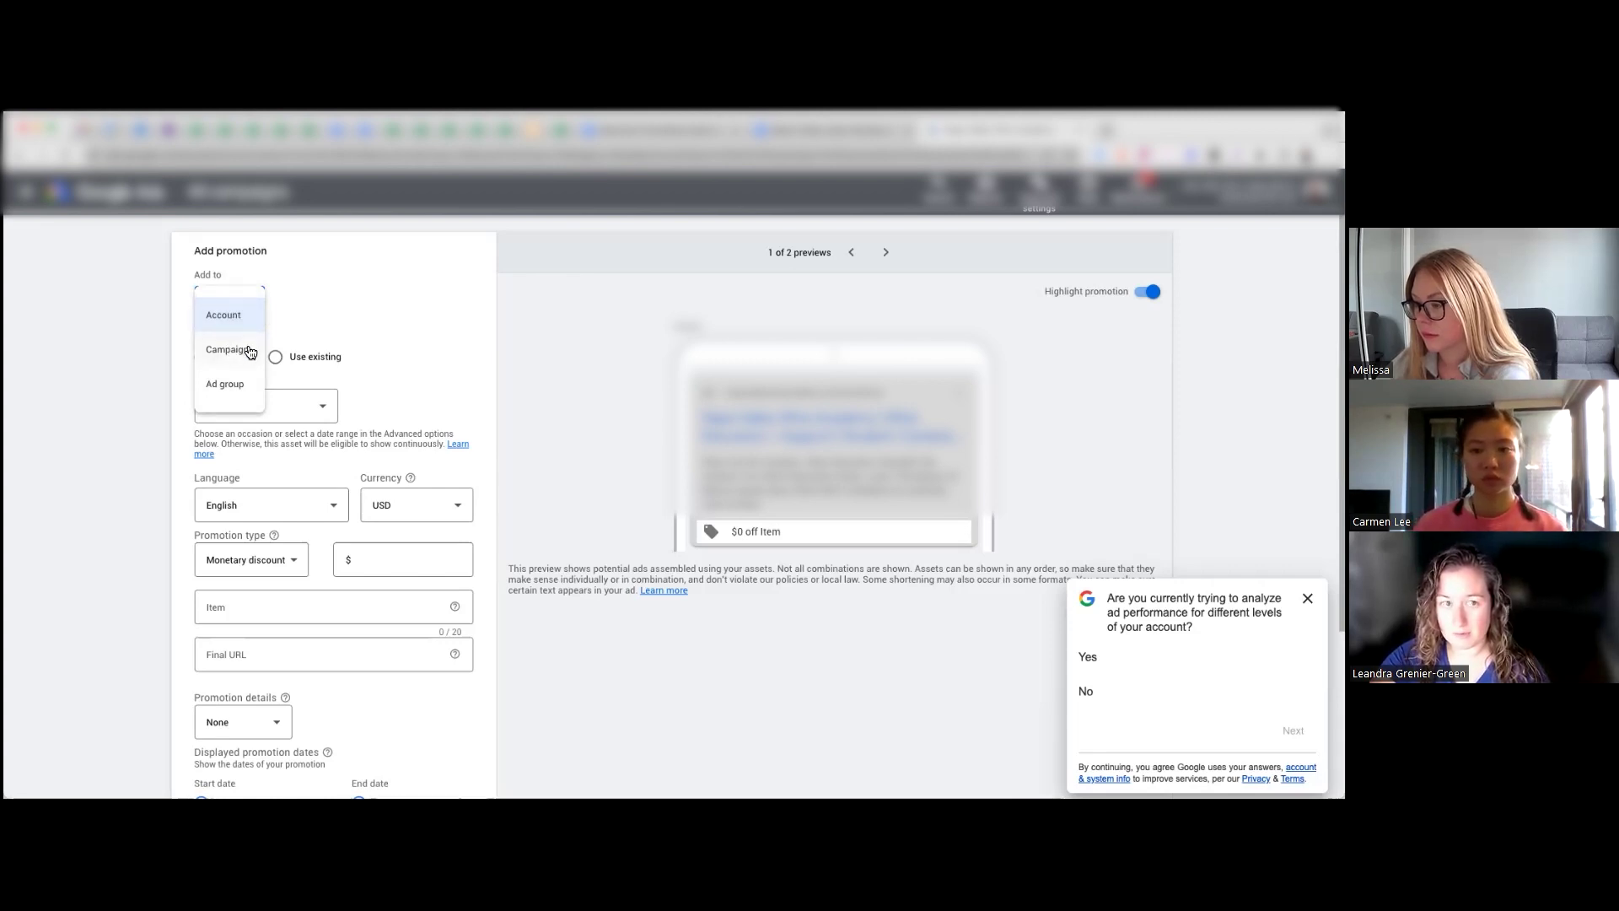
{"action": "left_click", "coordinate": [1307, 598]}
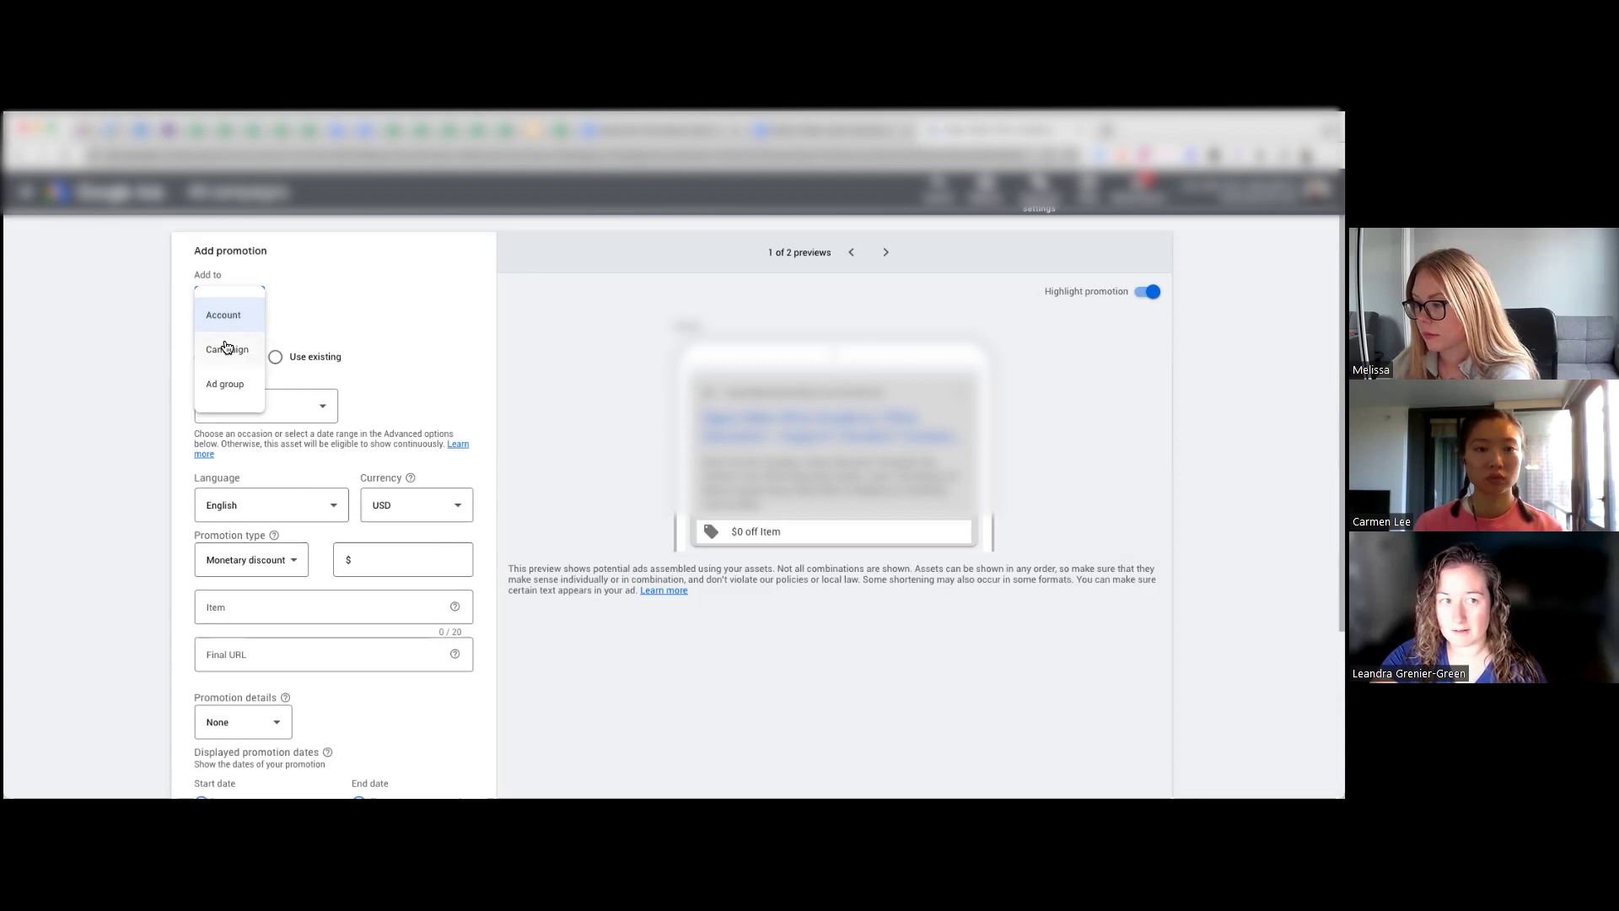
{"action": "left_click", "coordinate": [124, 383]}
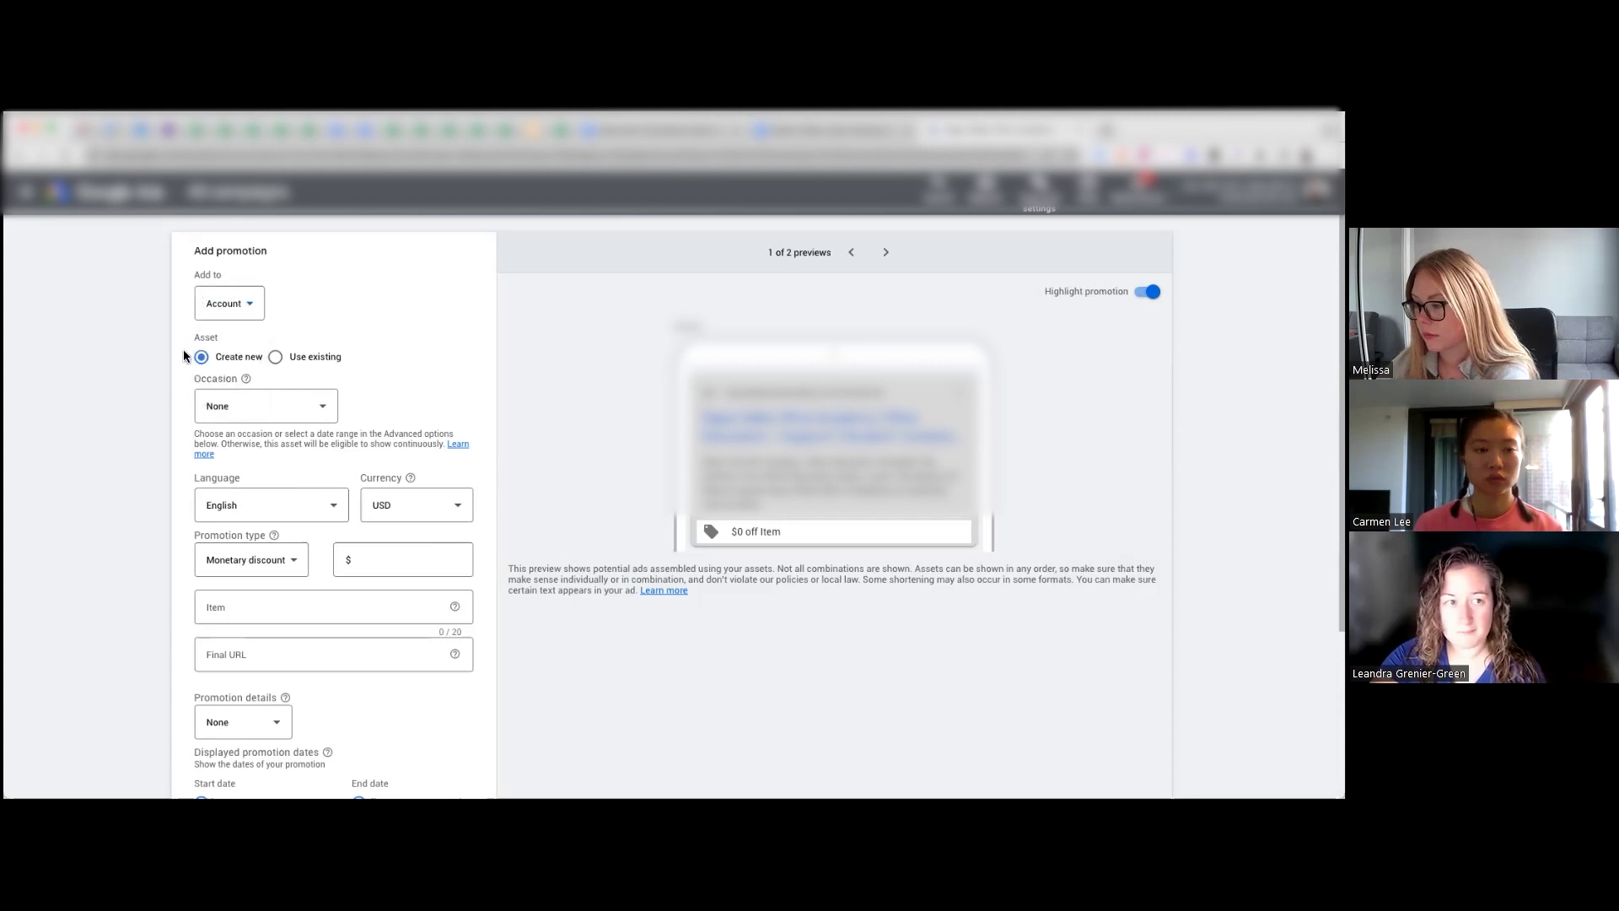
Set the promotion's occasion to Black Friday
{"action": "left_click", "coordinate": [259, 407]}
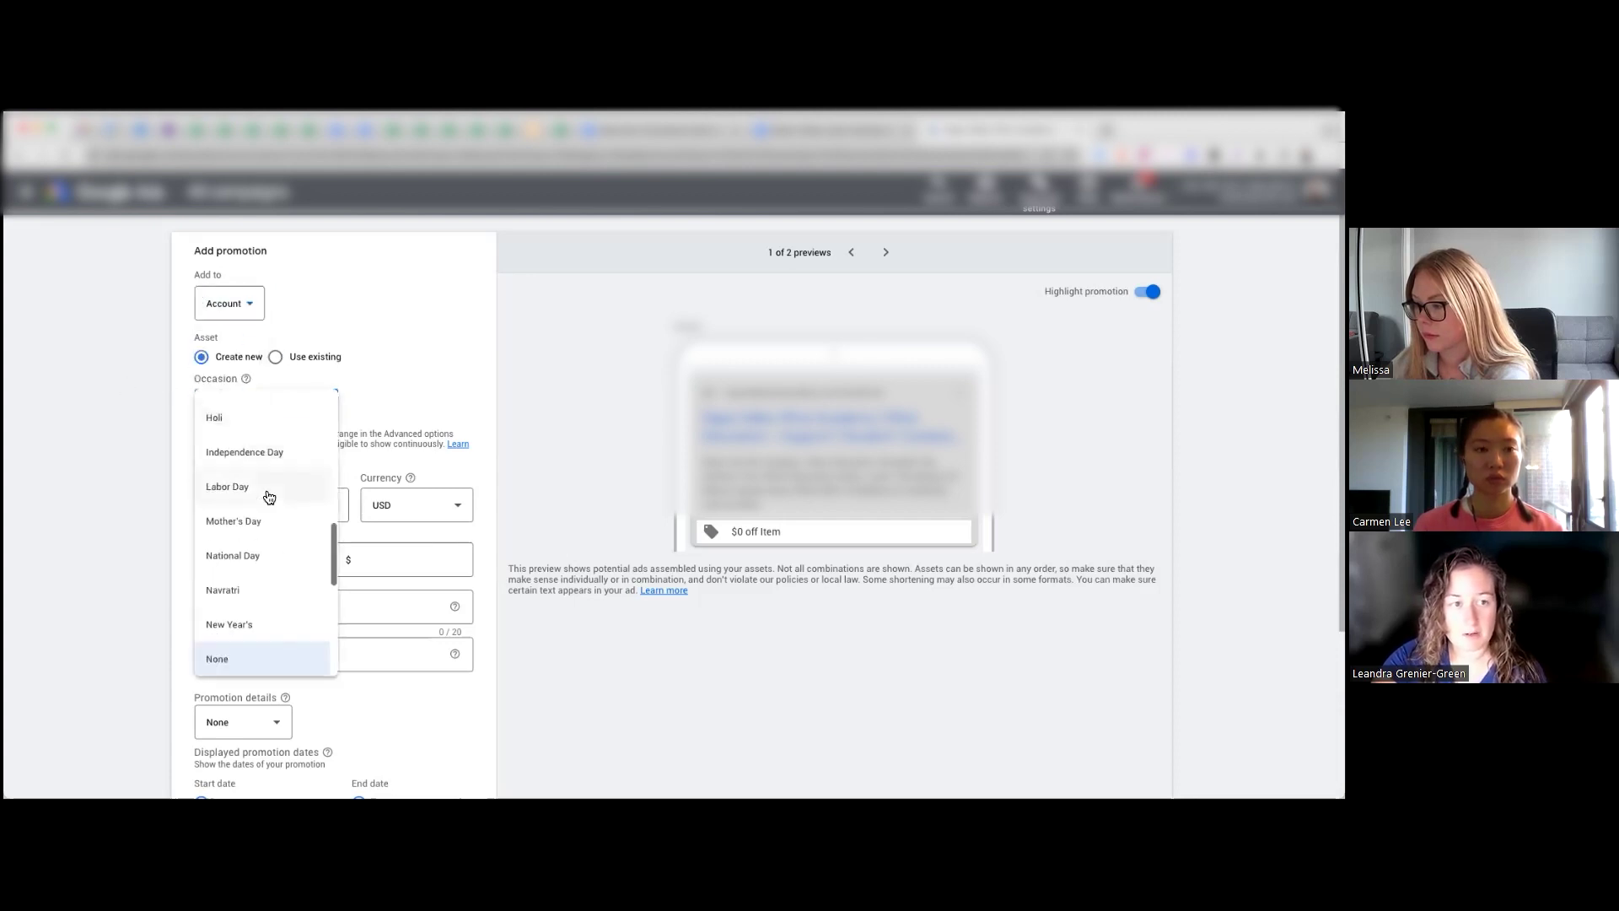
{"action": "scroll", "coordinate": [255, 518], "scroll_direction": "up", "scroll_amount": 3}
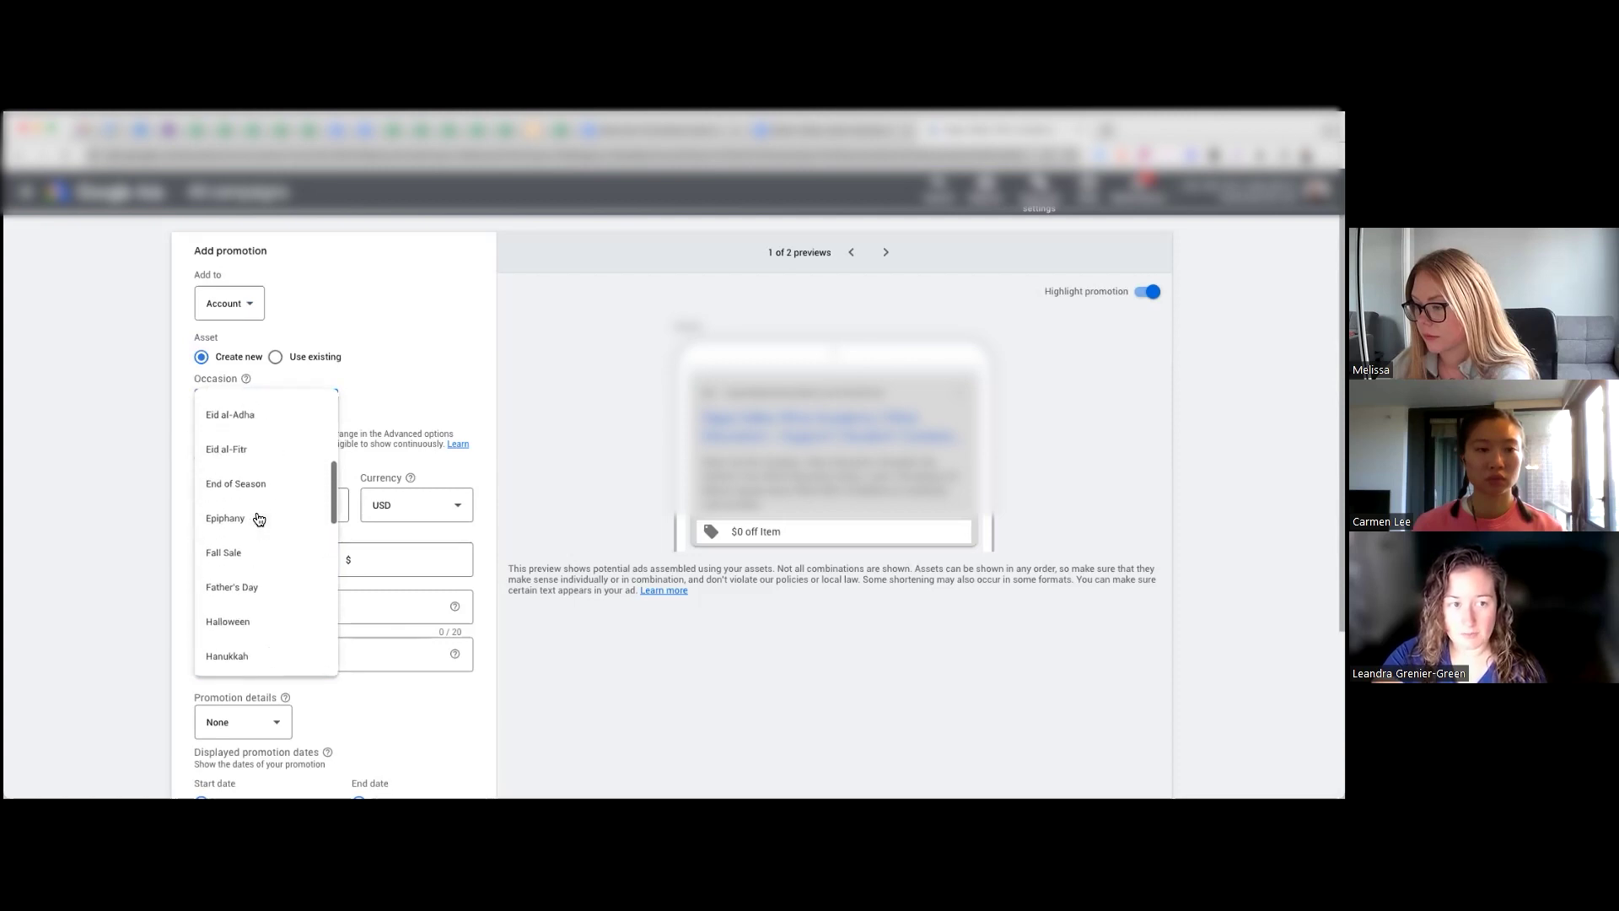
{"action": "scroll", "coordinate": [259, 518], "scroll_direction": "up", "scroll_amount": 3}
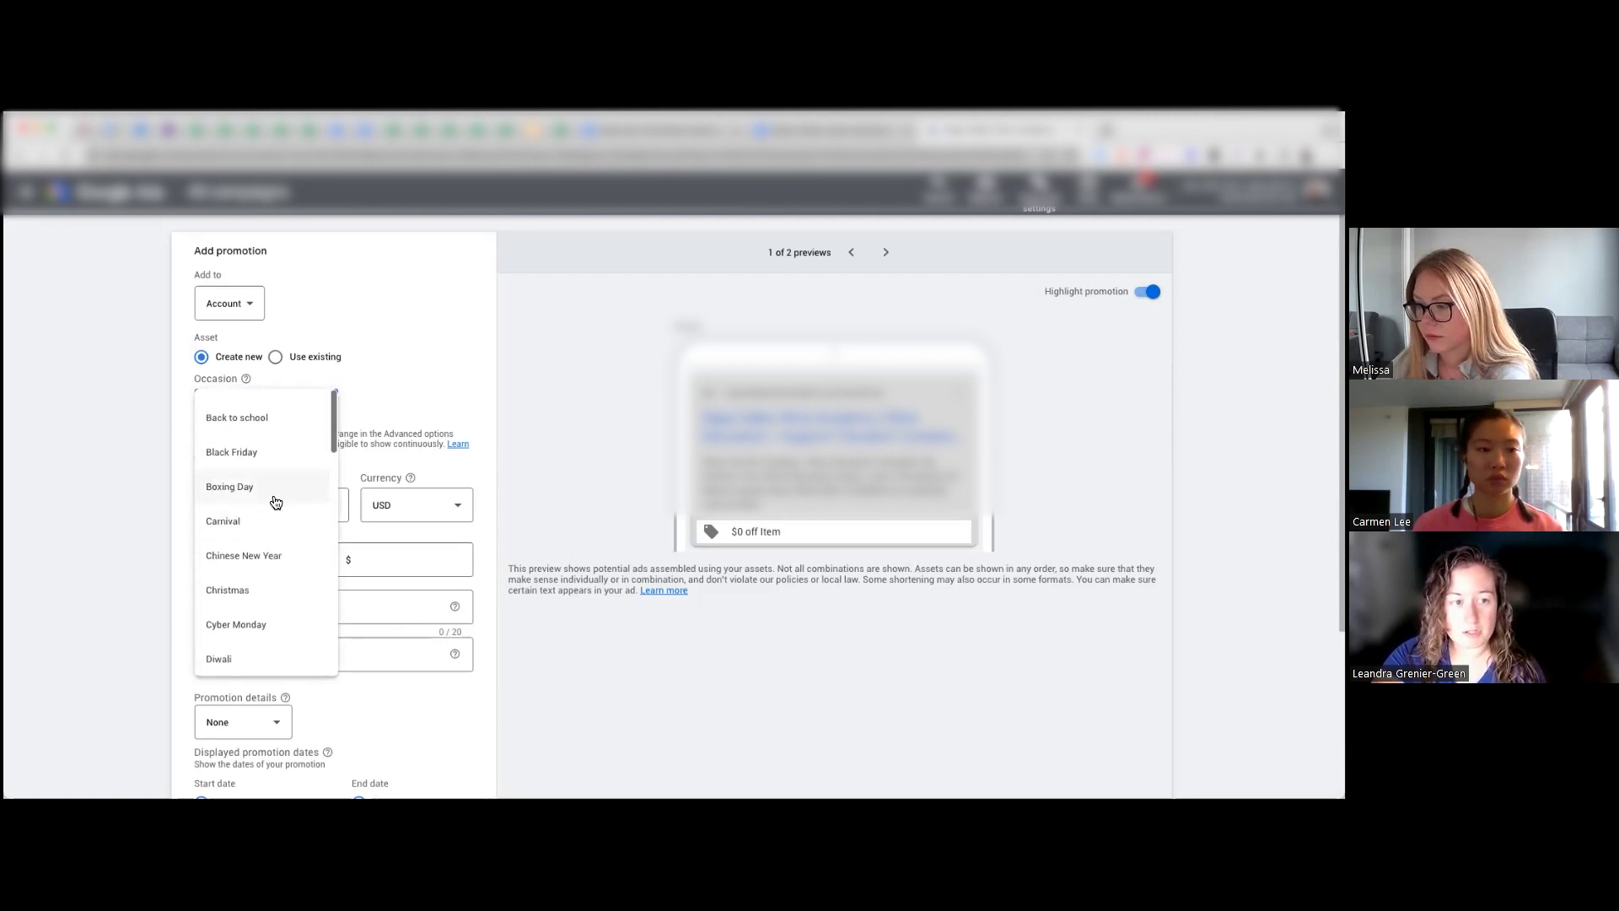
{"action": "left_click", "coordinate": [261, 455]}
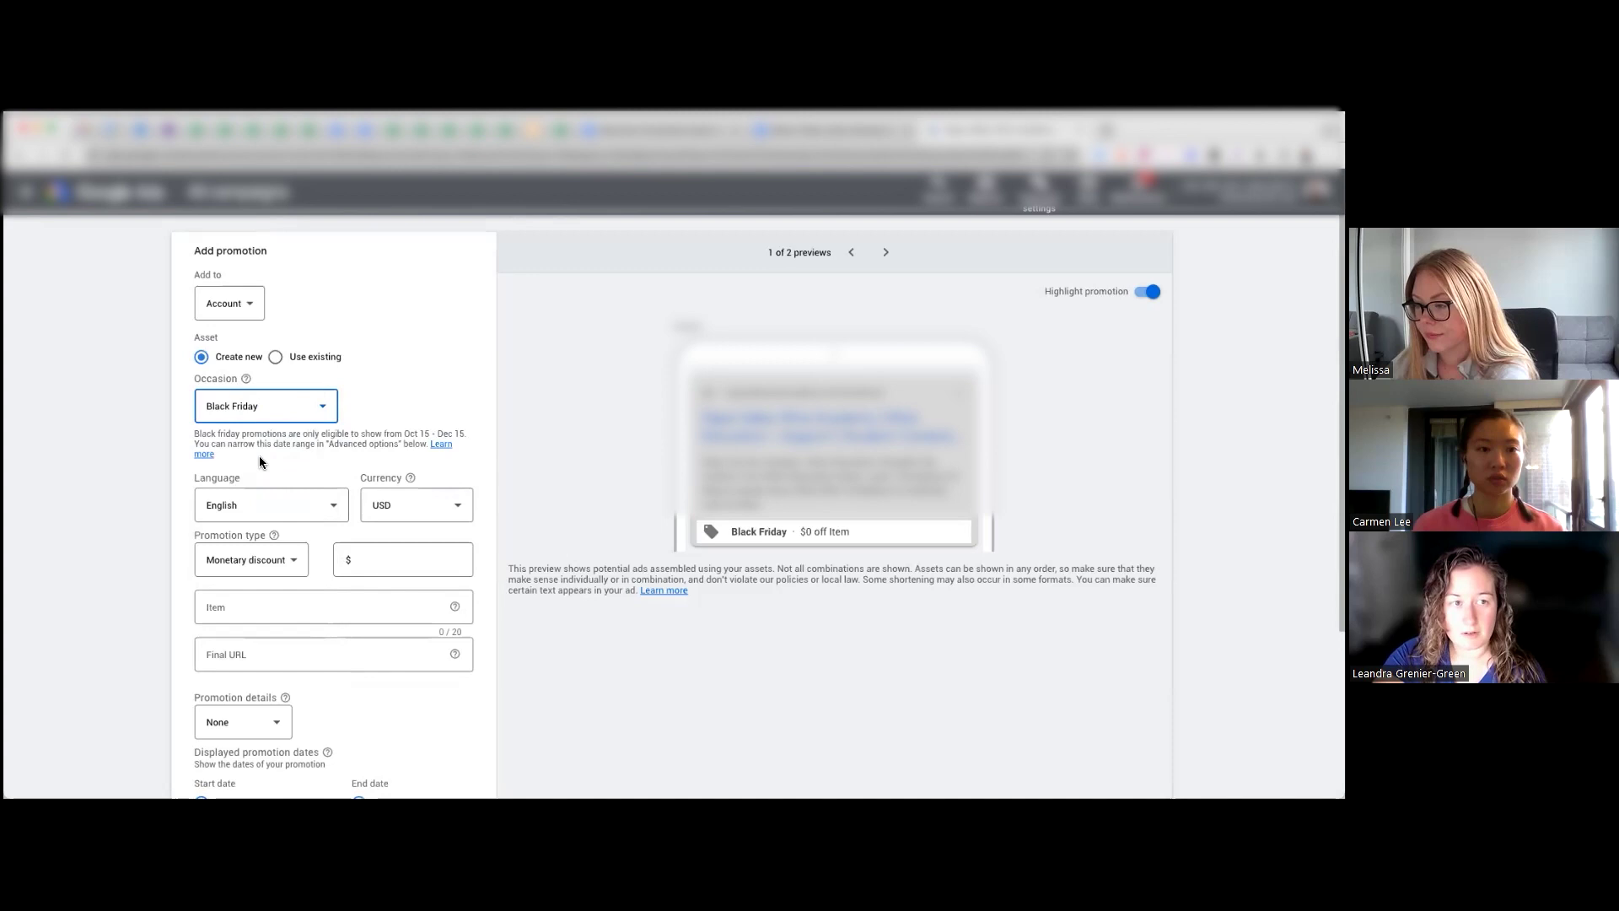
Check the language choices and set the promotion type to a monetary discount of $20
{"action": "scroll", "coordinate": [123, 498], "scroll_direction": "down", "scroll_amount": 1}
{"action": "left_click", "coordinate": [253, 430]}
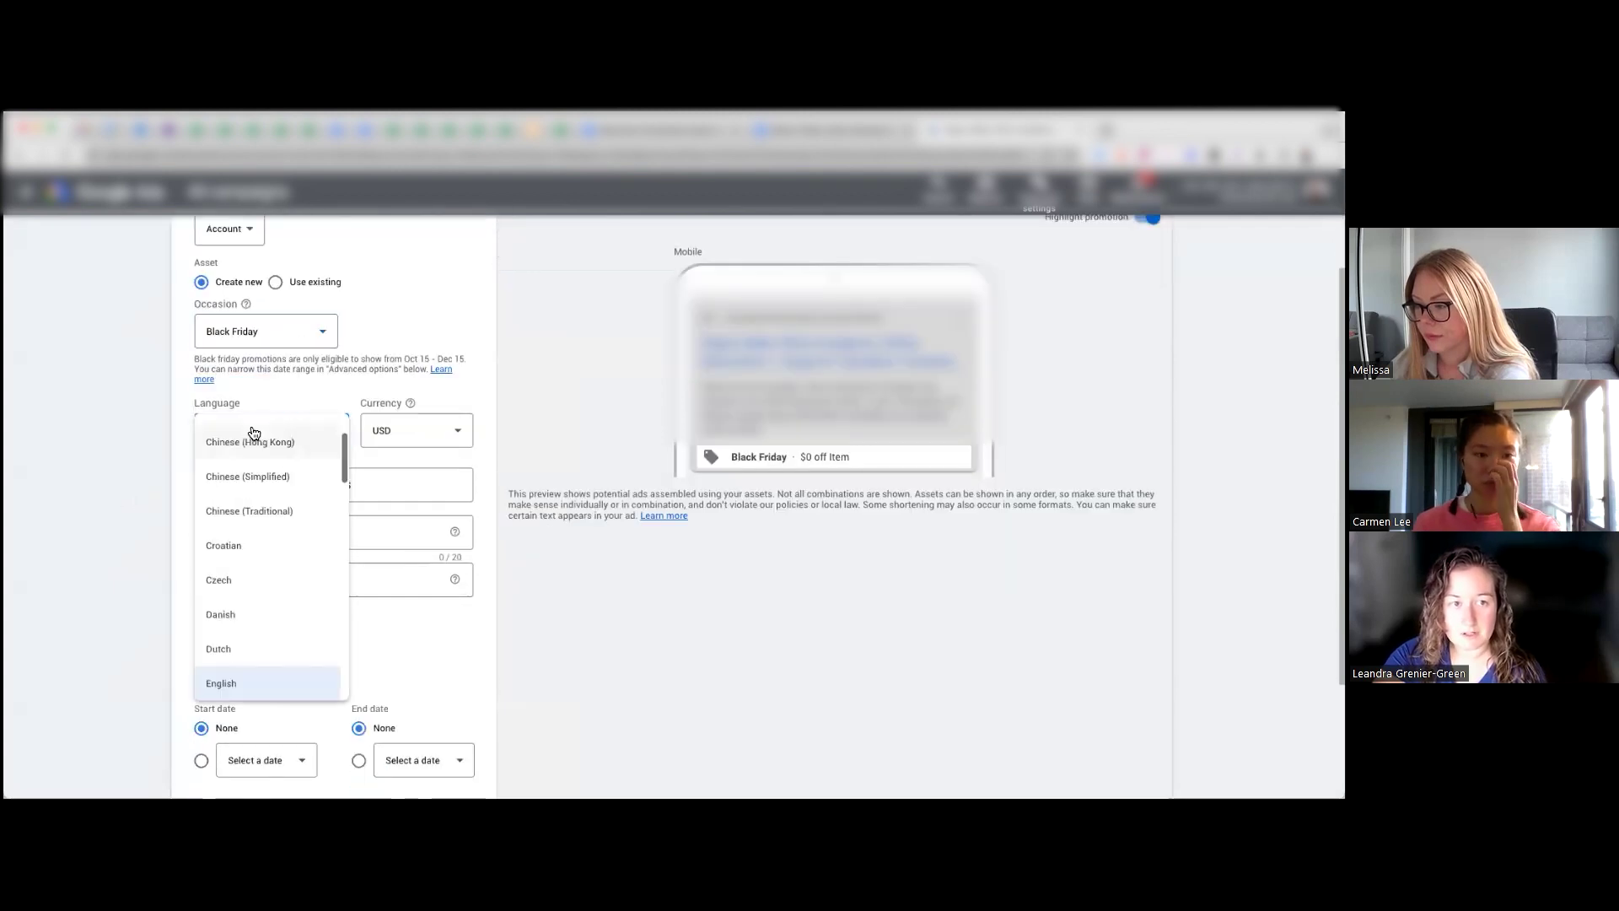
{"action": "left_click", "coordinate": [128, 436]}
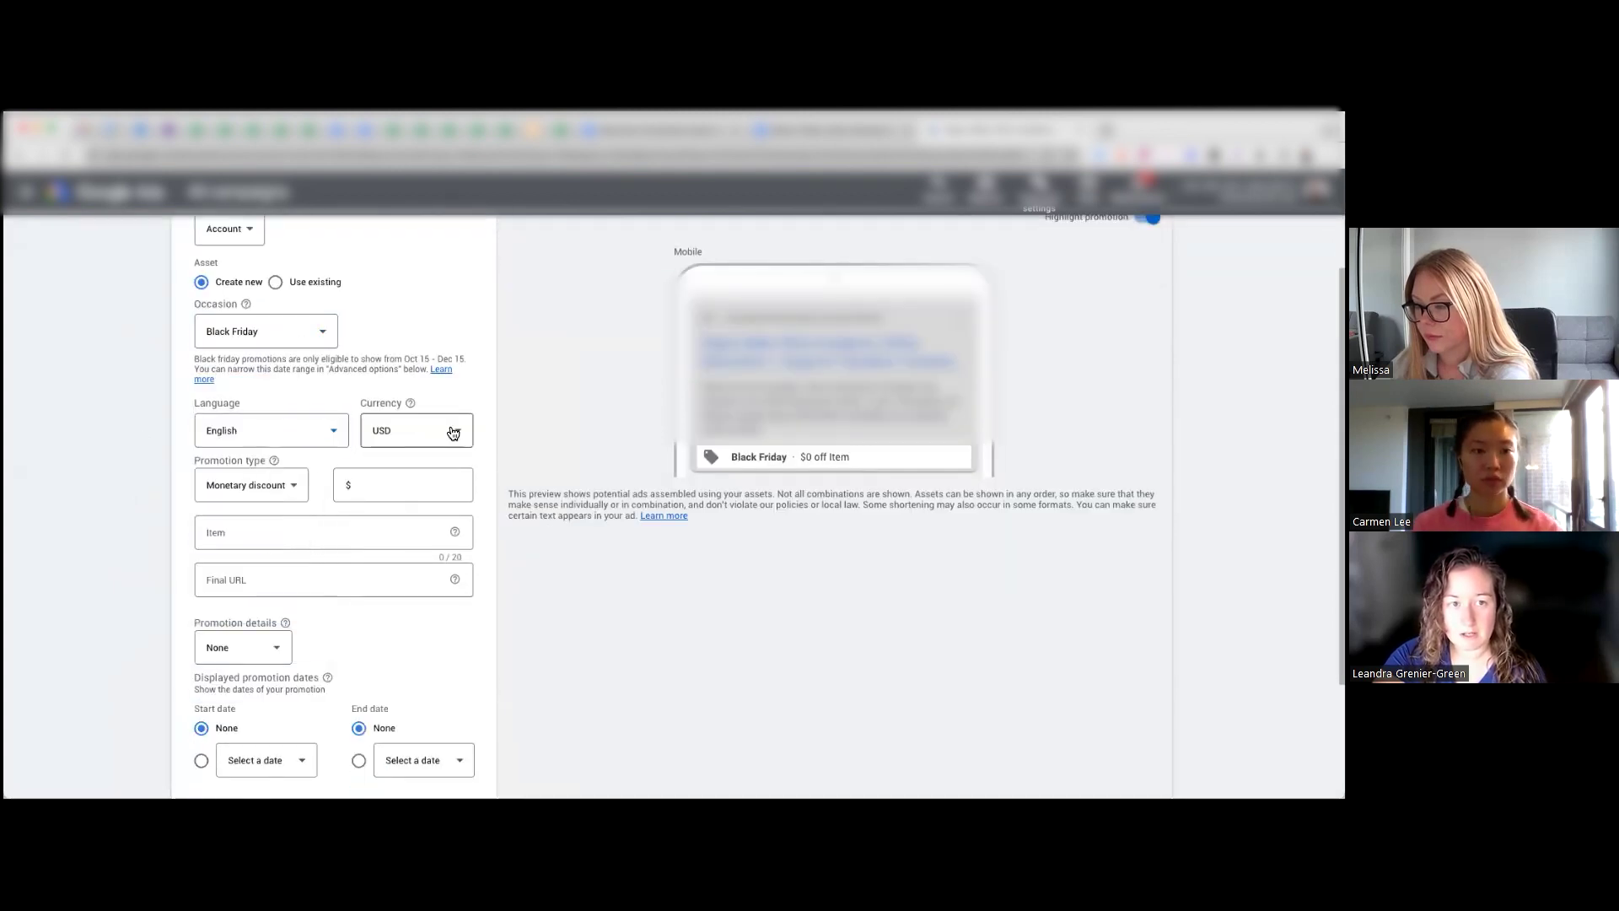
{"action": "left_click", "coordinate": [270, 489]}
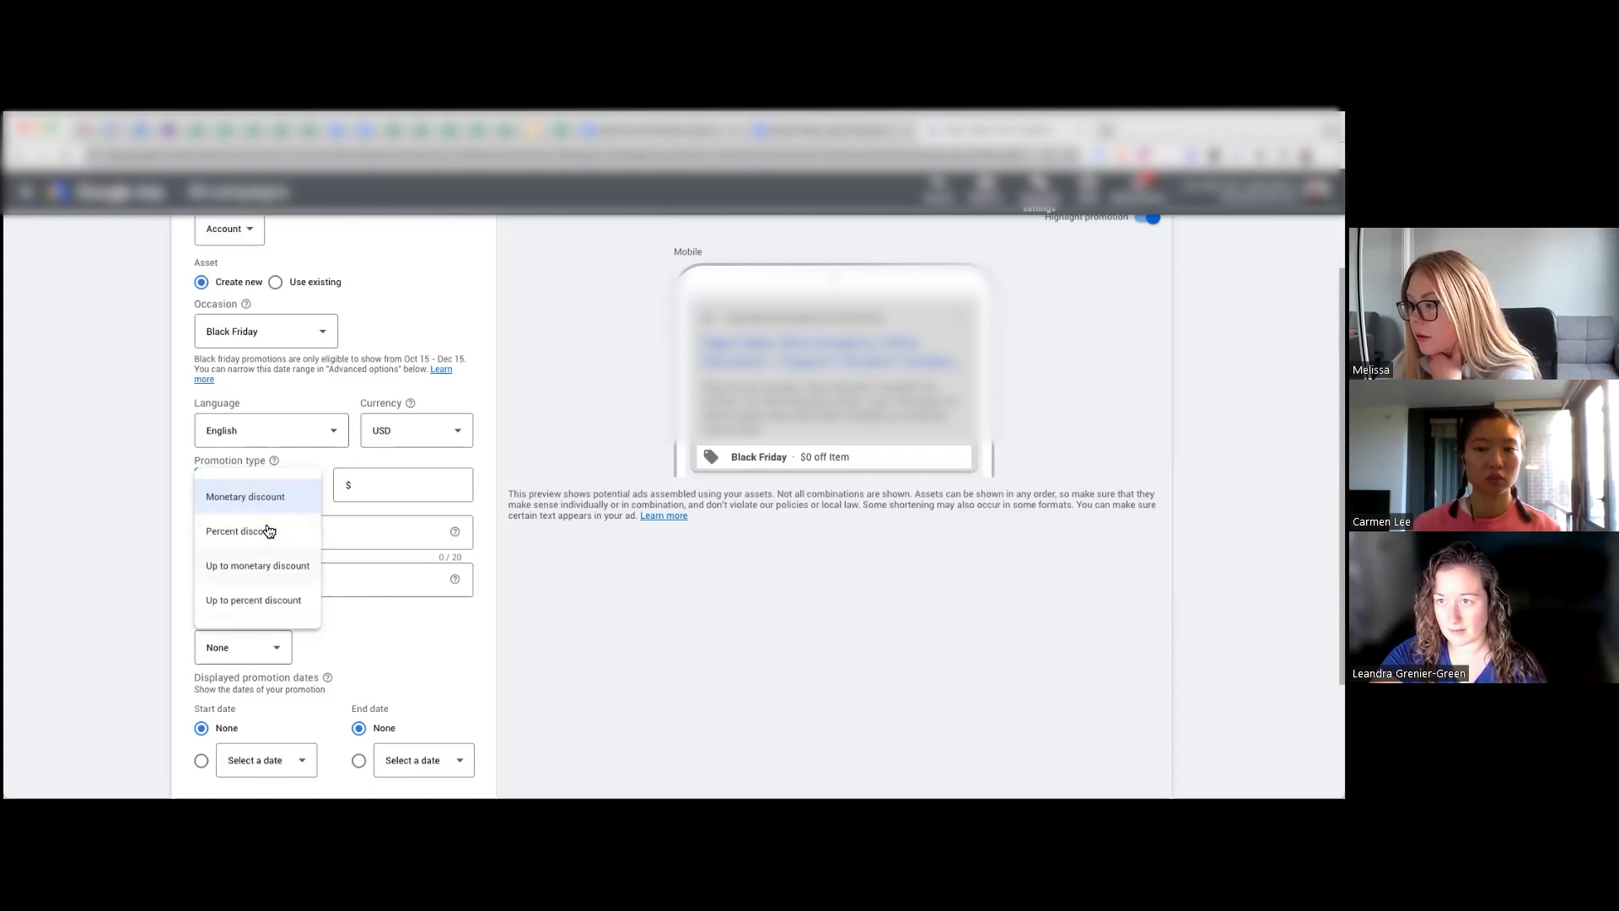
{"action": "left_click", "coordinate": [275, 495]}
{"action": "left_click", "coordinate": [437, 484]}
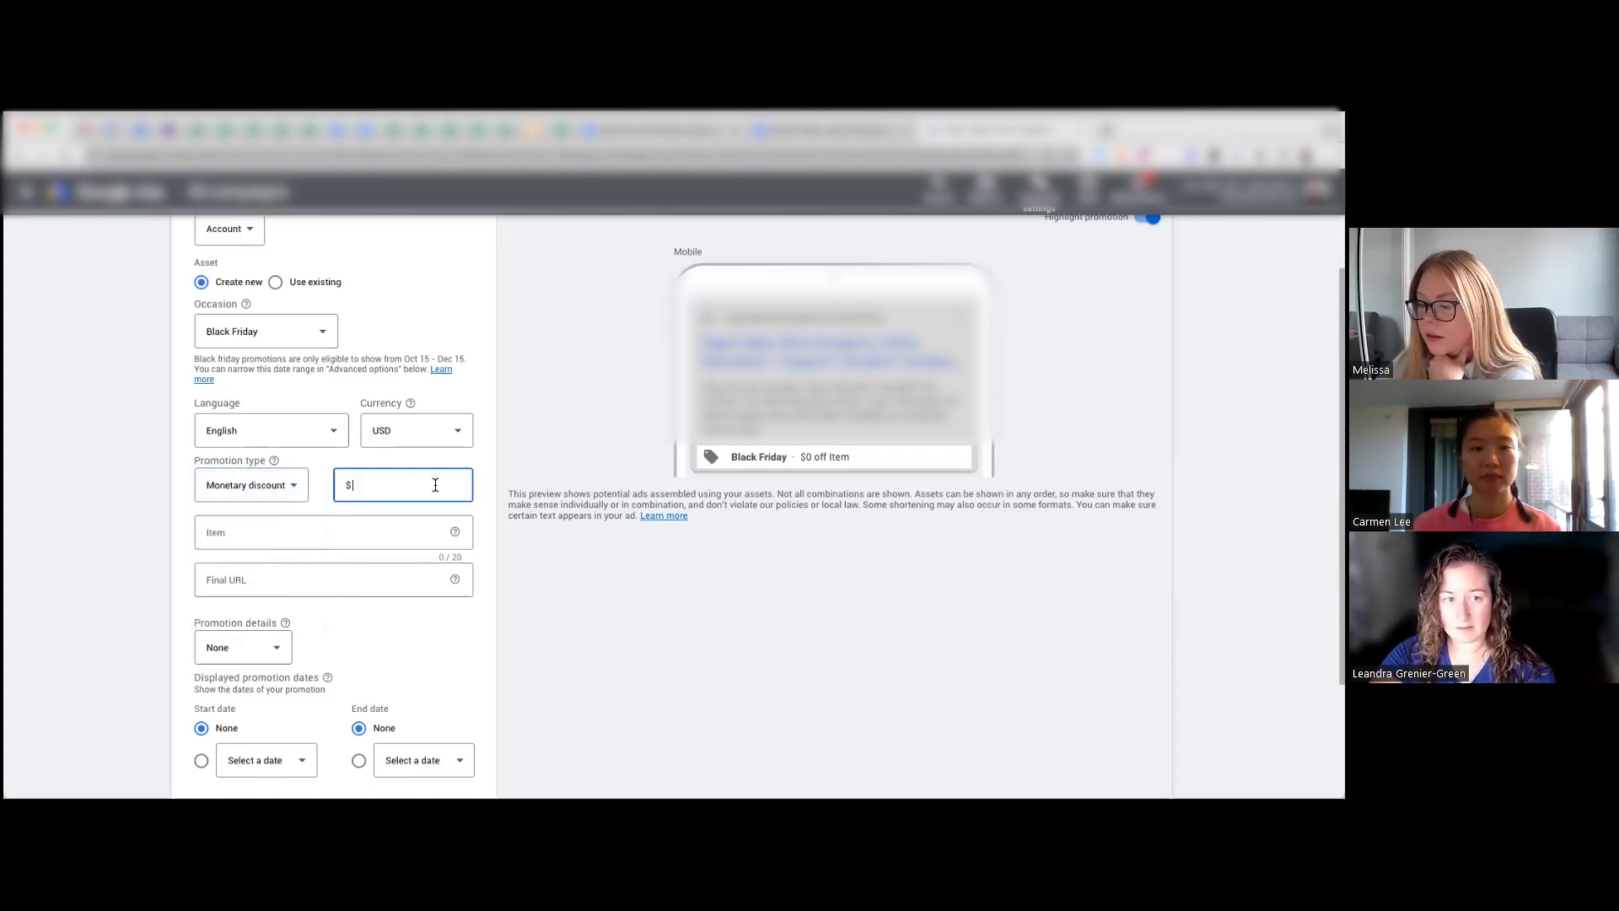
{"action": "type", "text": "20"}
Enter Black High Heel Shoe as the promoted item
{"action": "left_click", "coordinate": [242, 531]}
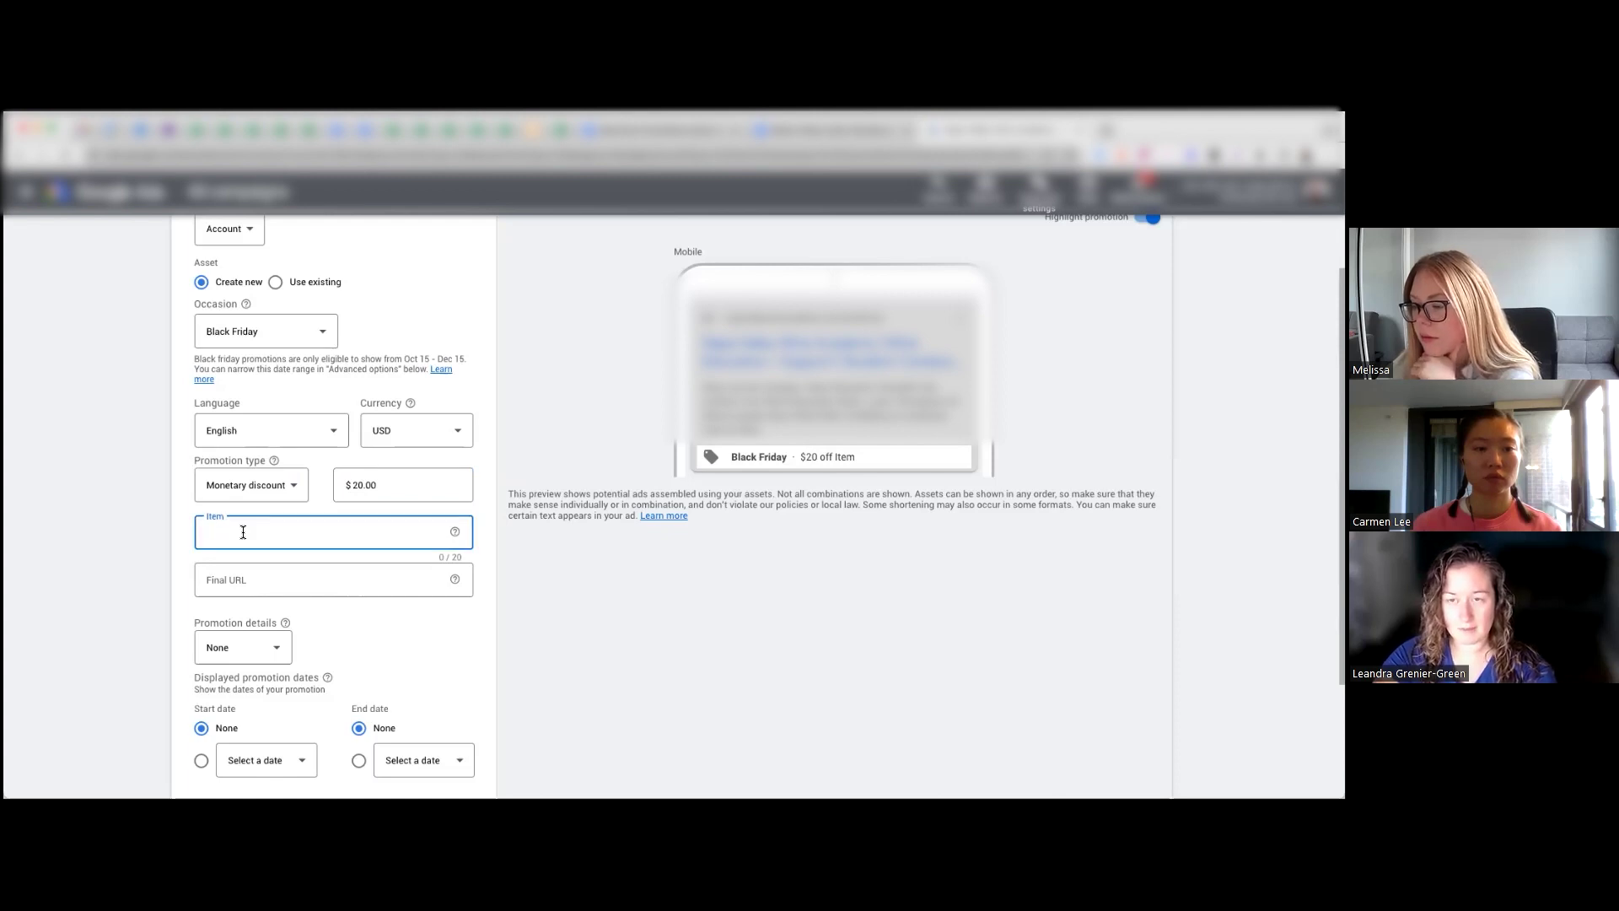
{"action": "type", "text": "Black Friday"}
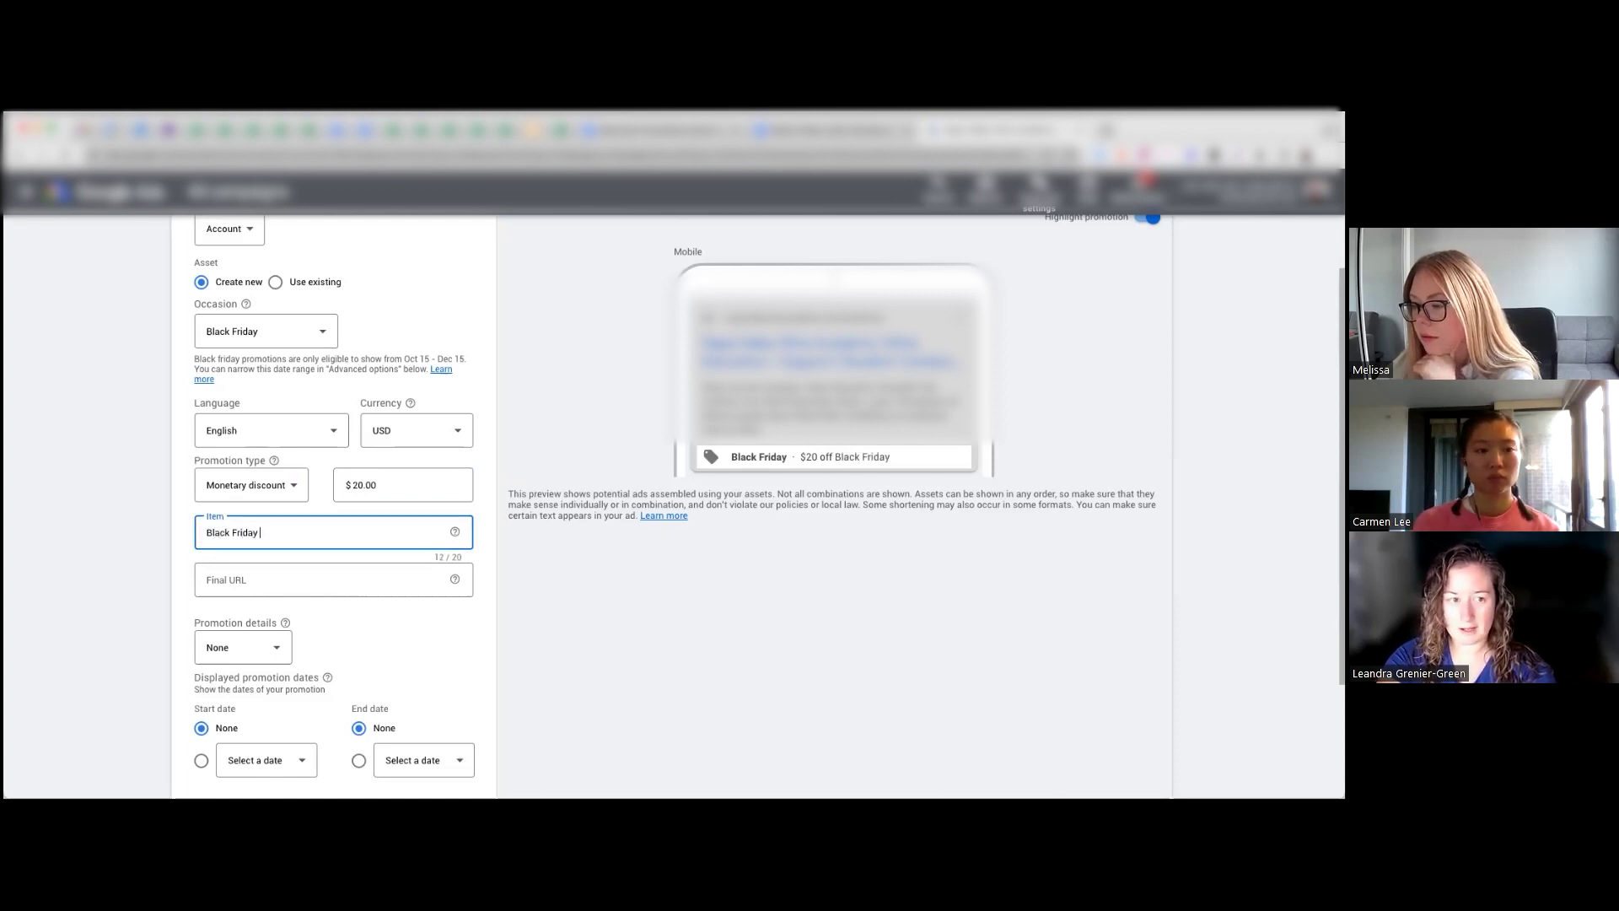
{"action": "key", "text": "super+a"}
{"action": "type", "text": "B"}
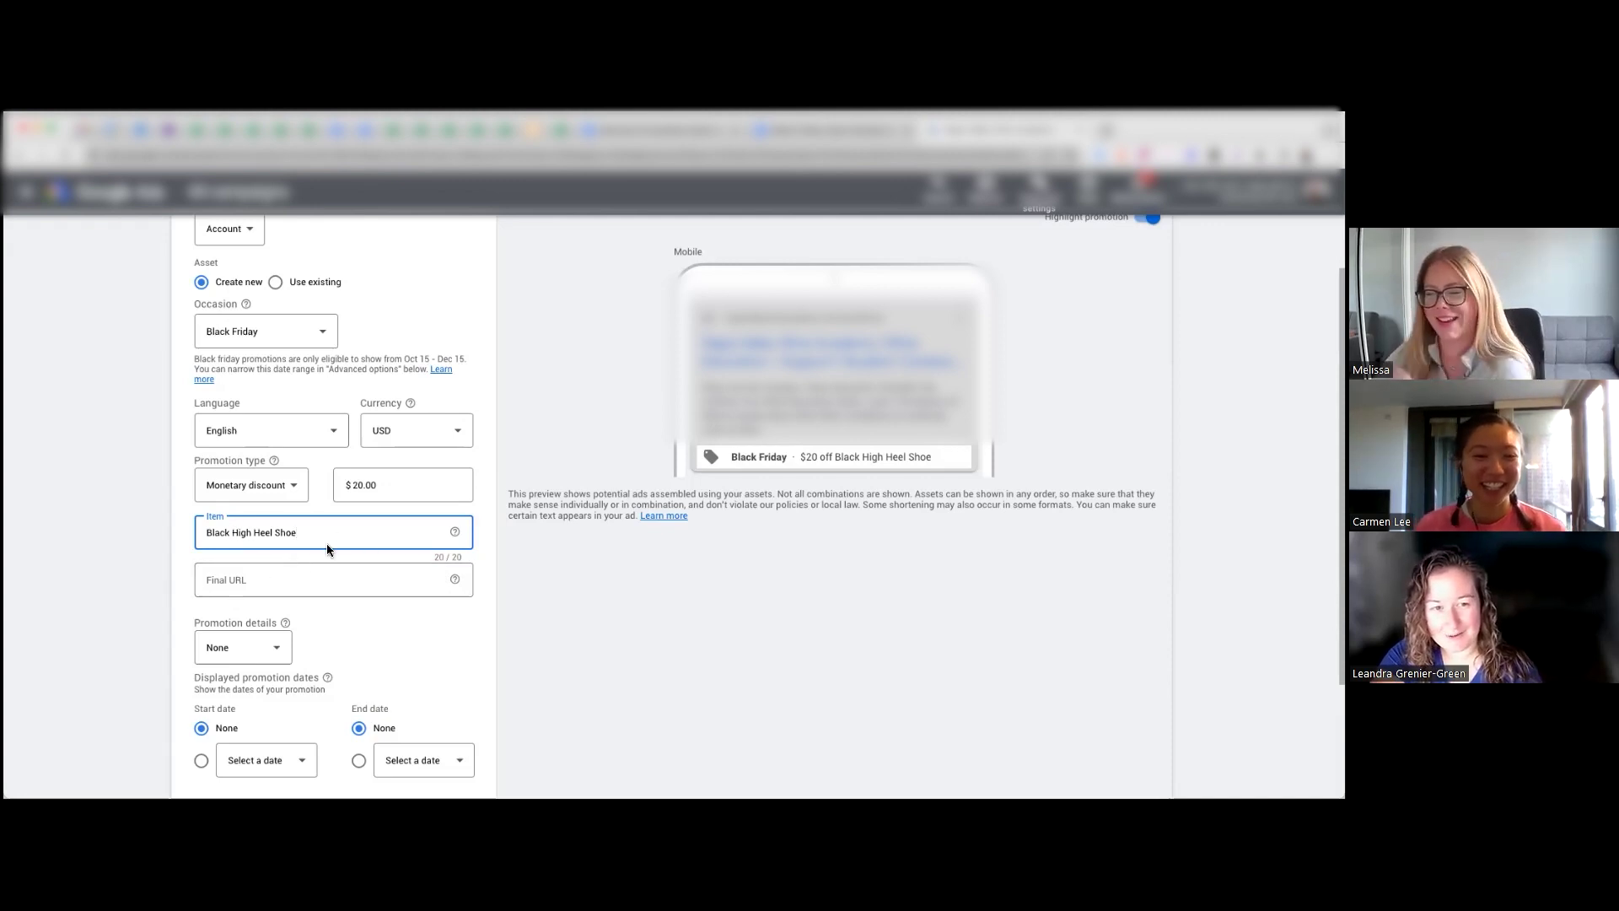
Copy the address of the open Google Docs document and paste it as the promotion's final URL
{"action": "scroll", "coordinate": [172, 523], "scroll_direction": "down", "scroll_amount": 1}
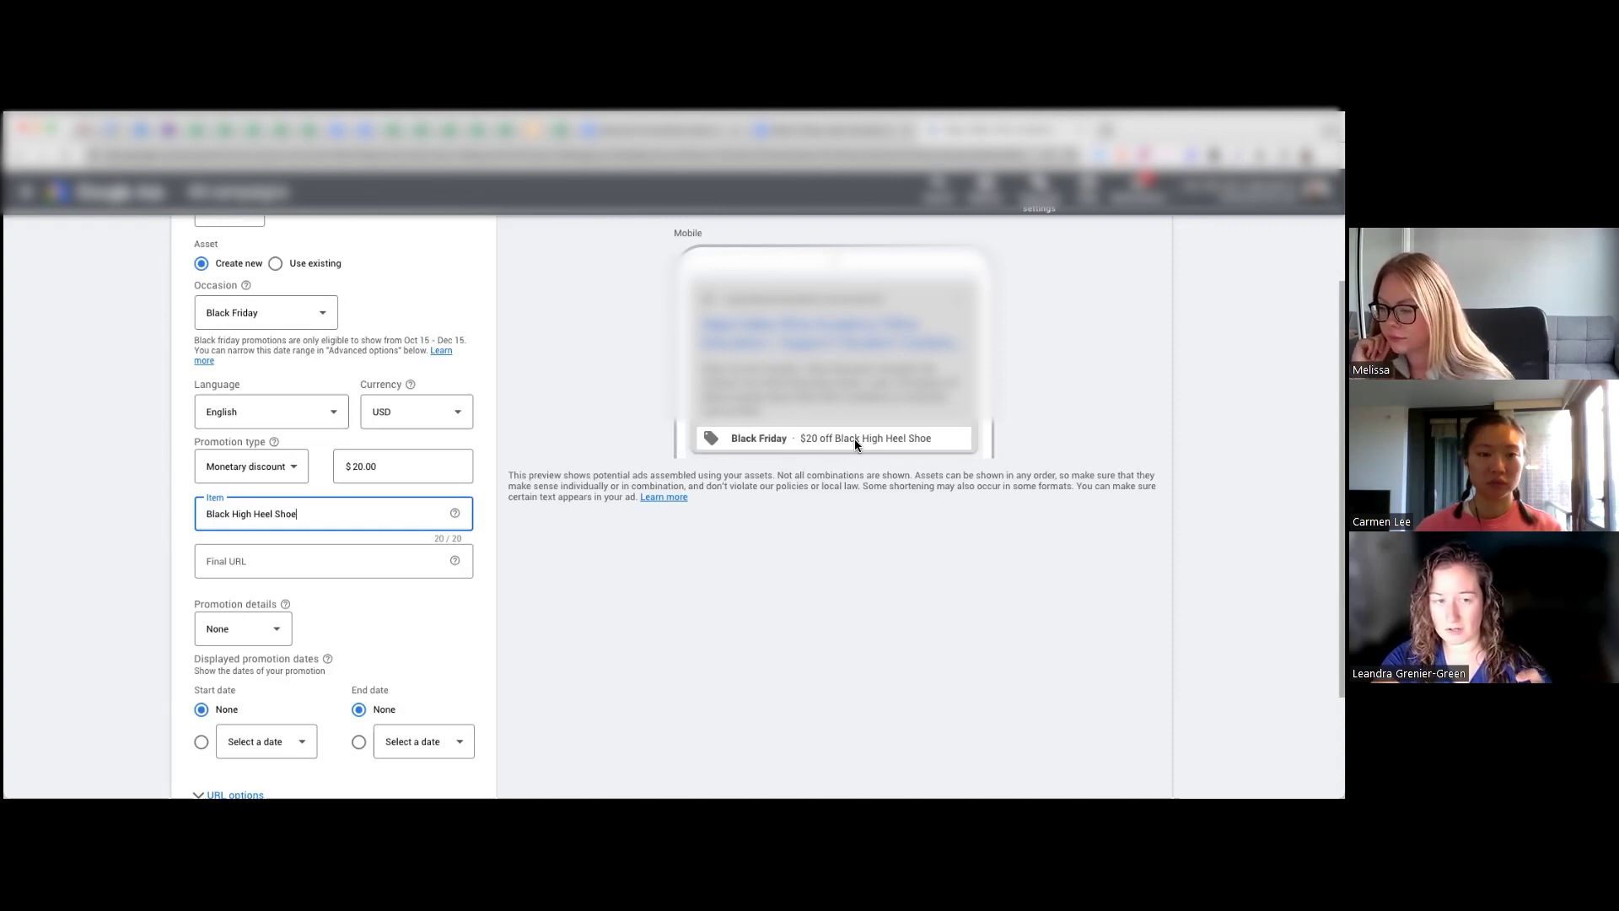
{"action": "left_click", "coordinate": [301, 567]}
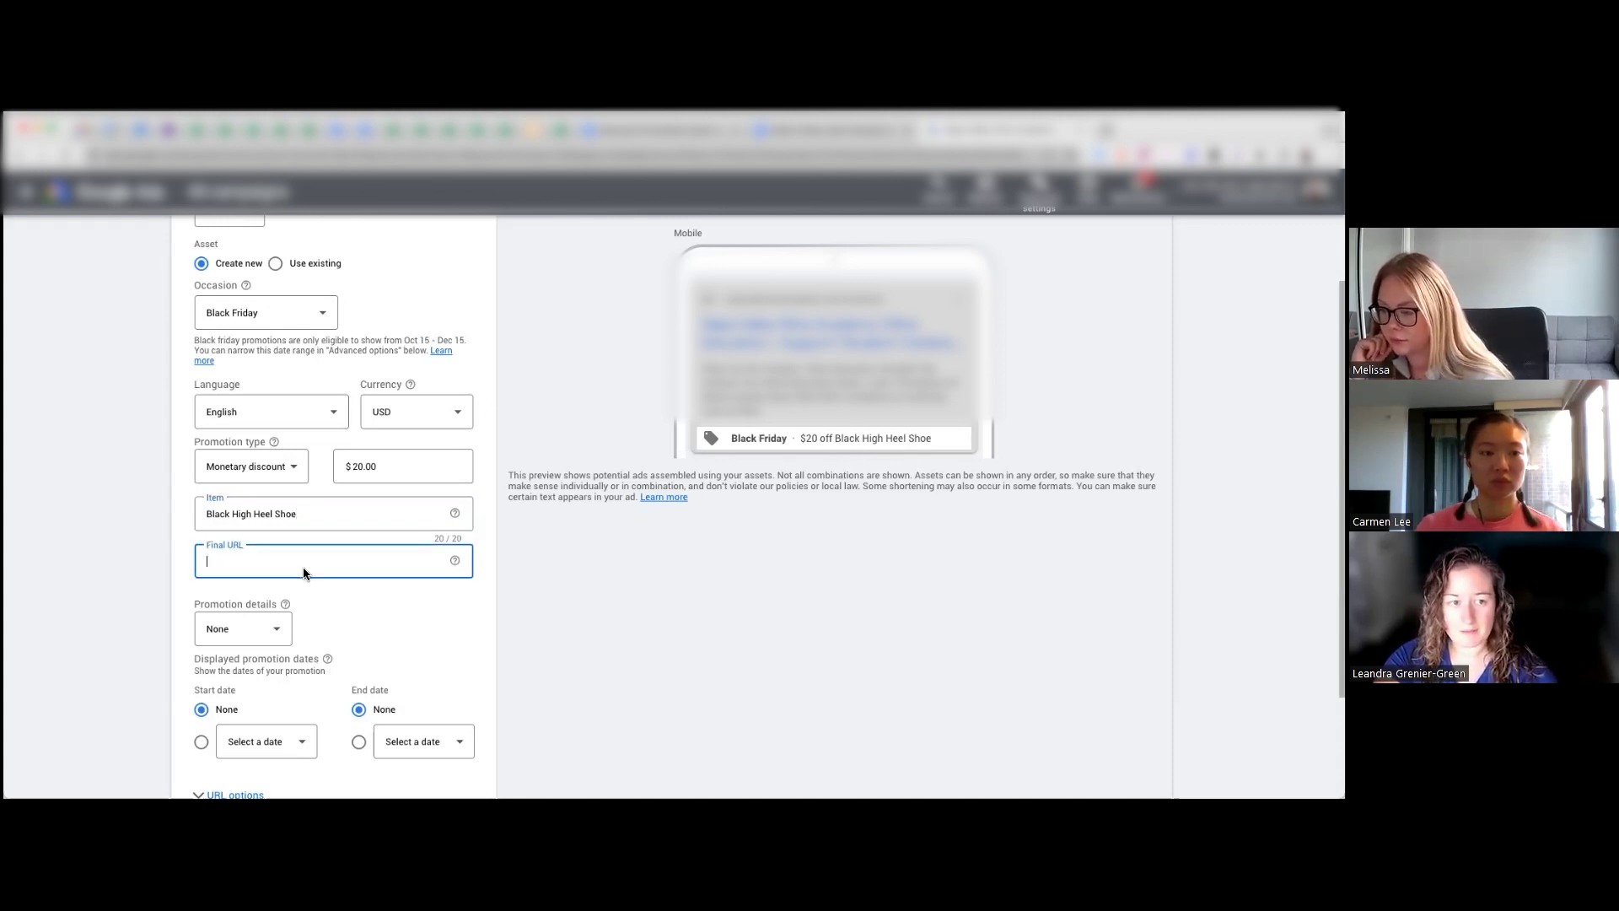
{"action": "key", "text": "ctrl+Tab"}
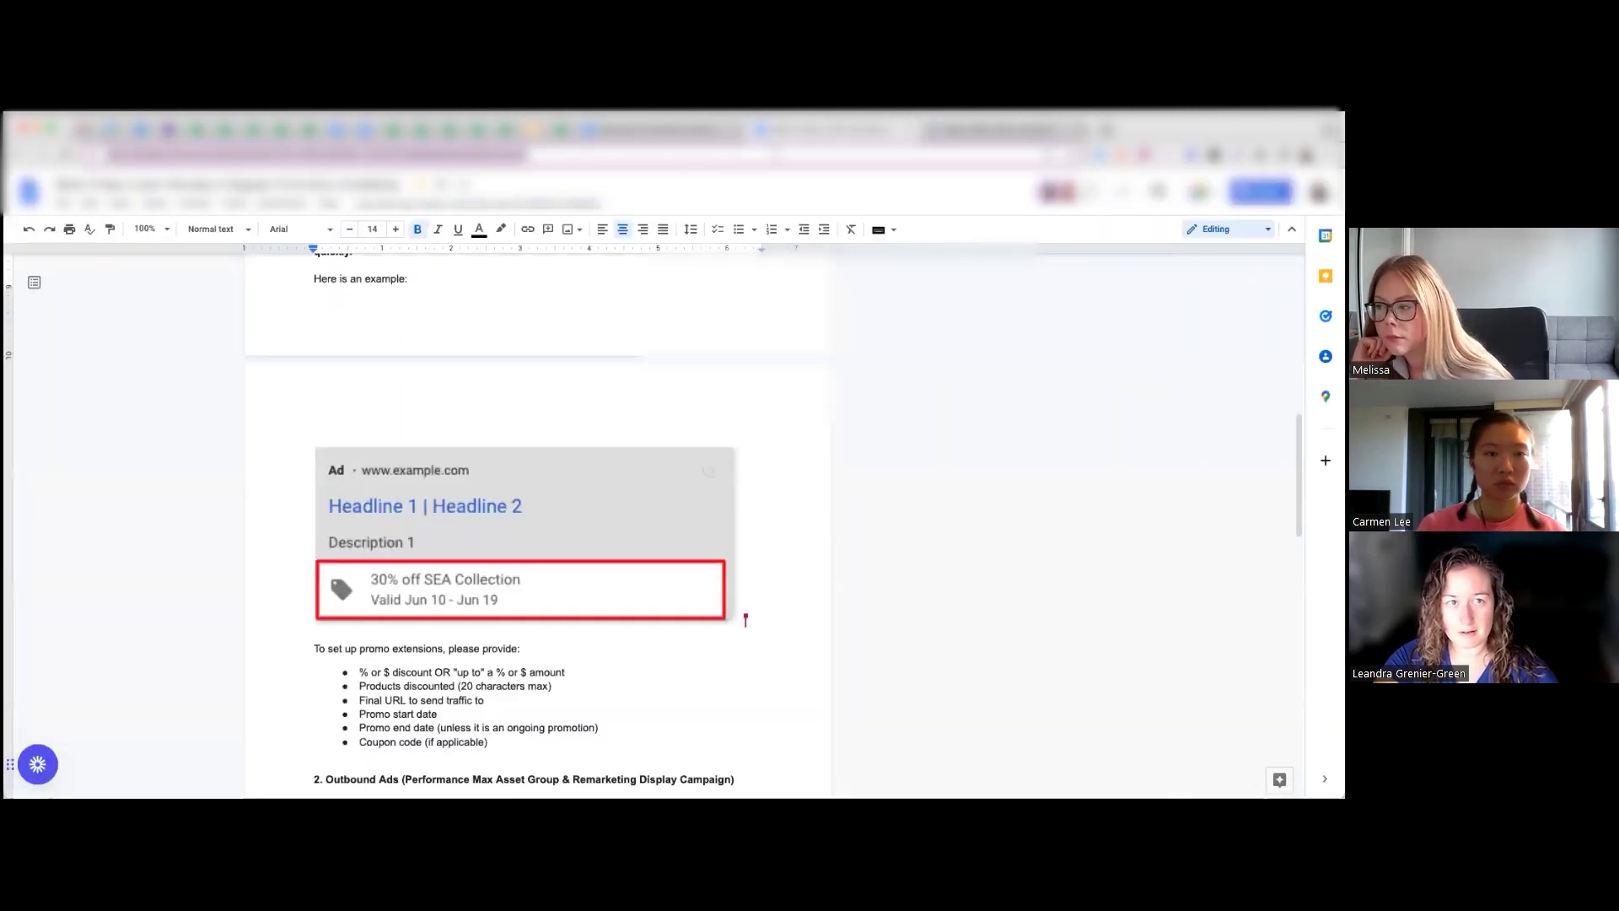
{"action": "key", "text": "ctrl+shift+Tab"}
{"action": "key", "text": "ctrl+v"}
Try a promo code of "eewr" in the promotion details and clear it again
{"action": "left_click", "coordinate": [278, 633]}
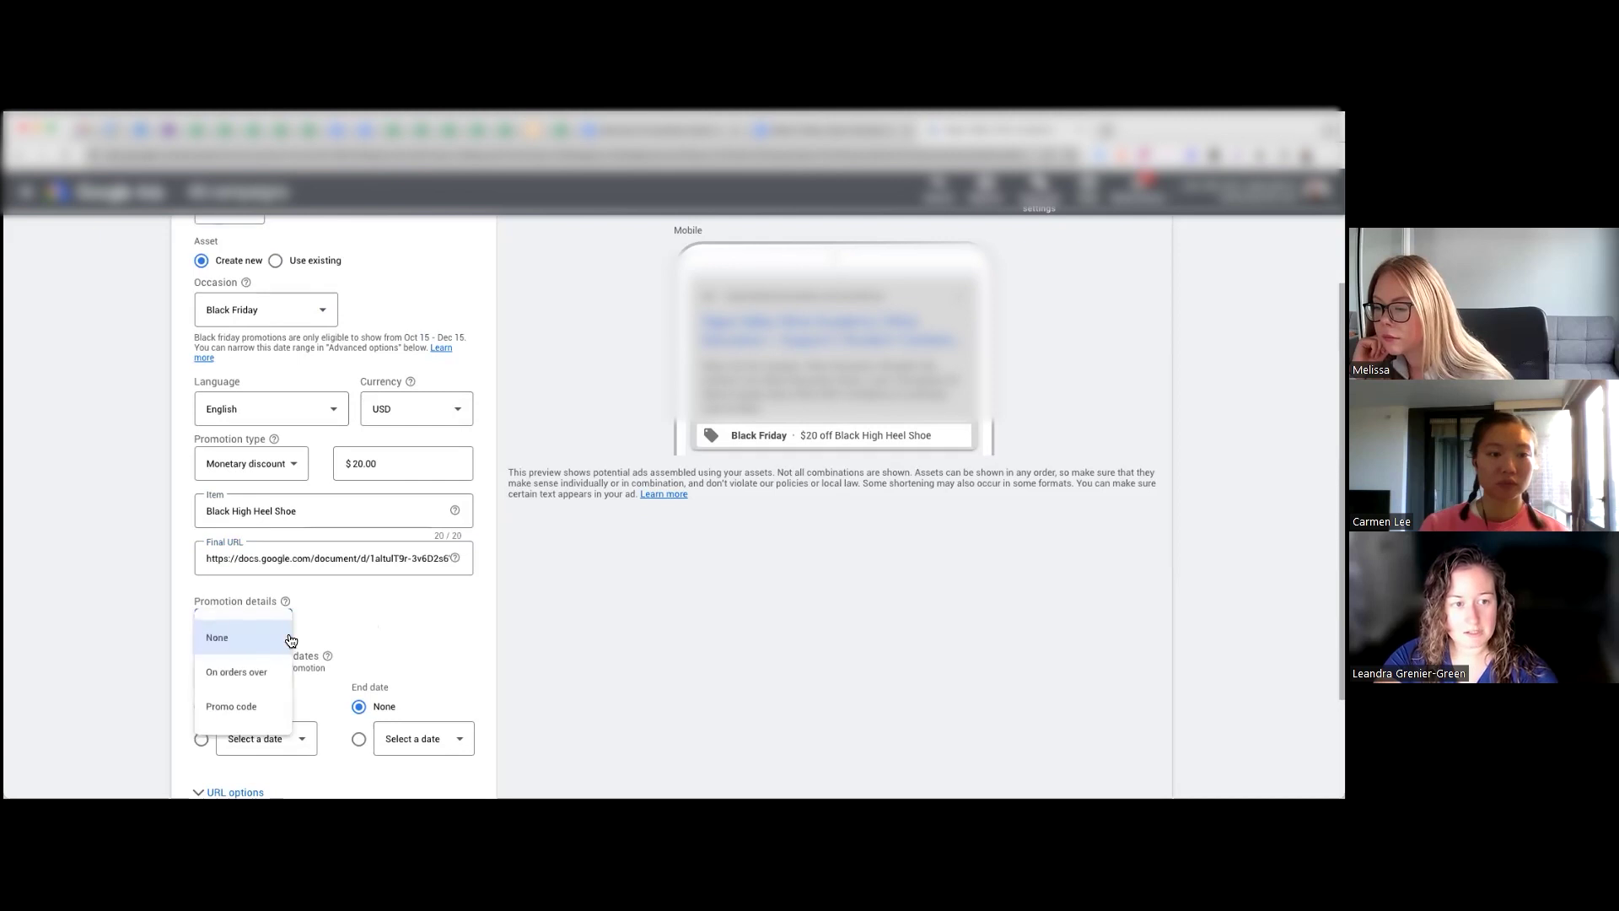
{"action": "scroll", "coordinate": [463, 652], "scroll_direction": "down", "scroll_amount": 1}
{"action": "left_click", "coordinate": [250, 613]}
{"action": "left_click", "coordinate": [269, 699]}
{"action": "left_click", "coordinate": [363, 612]}
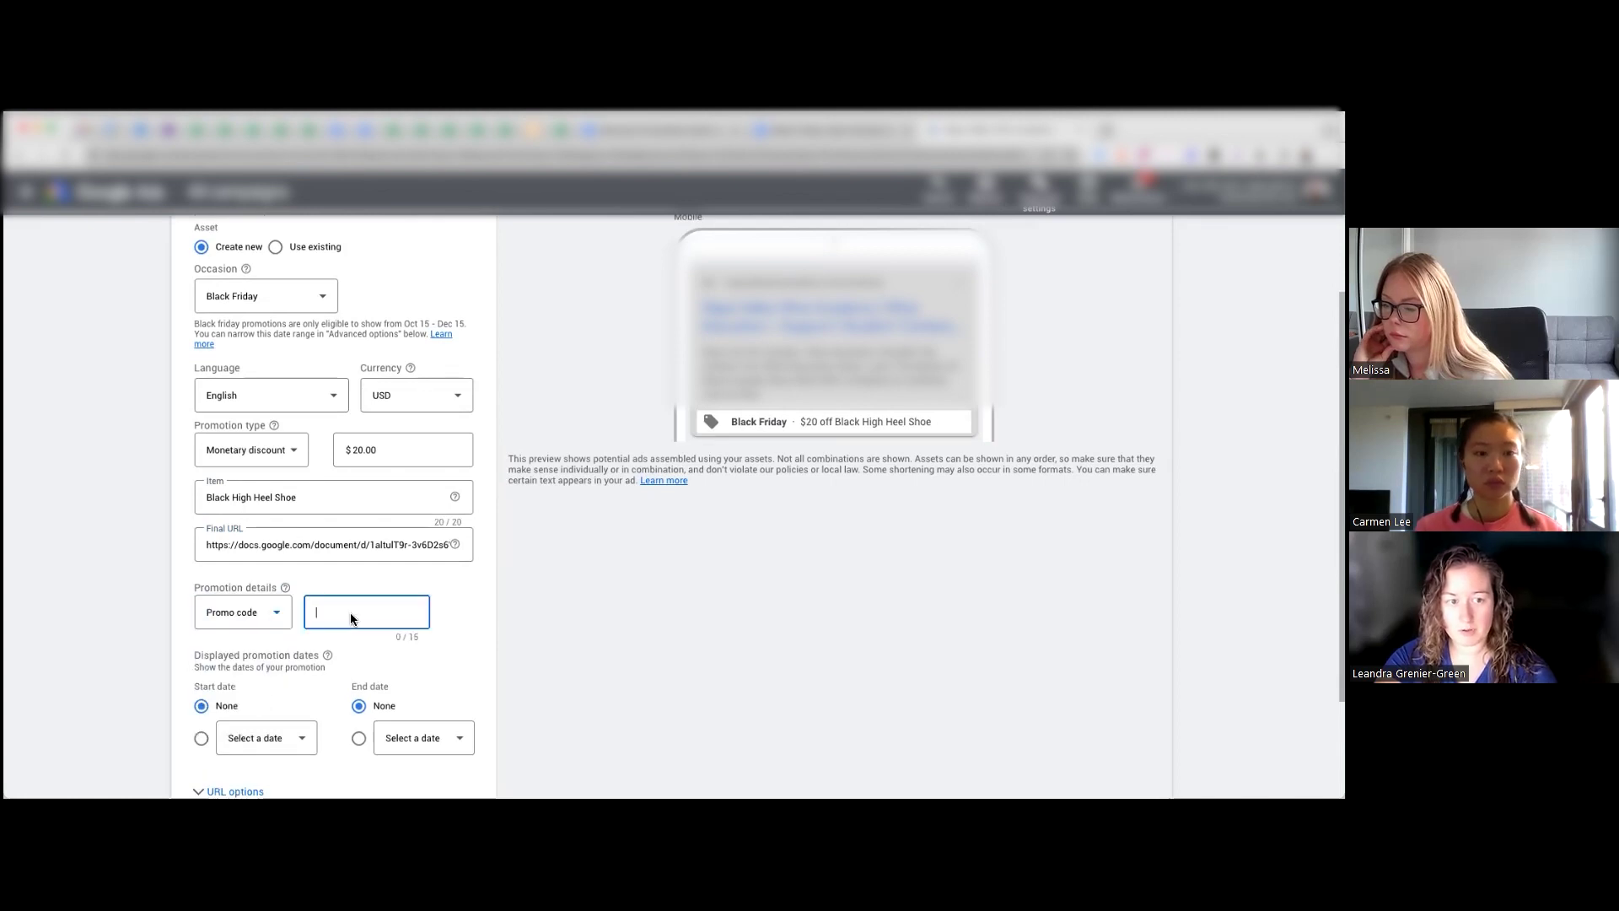
{"action": "type", "text": "eewr"}
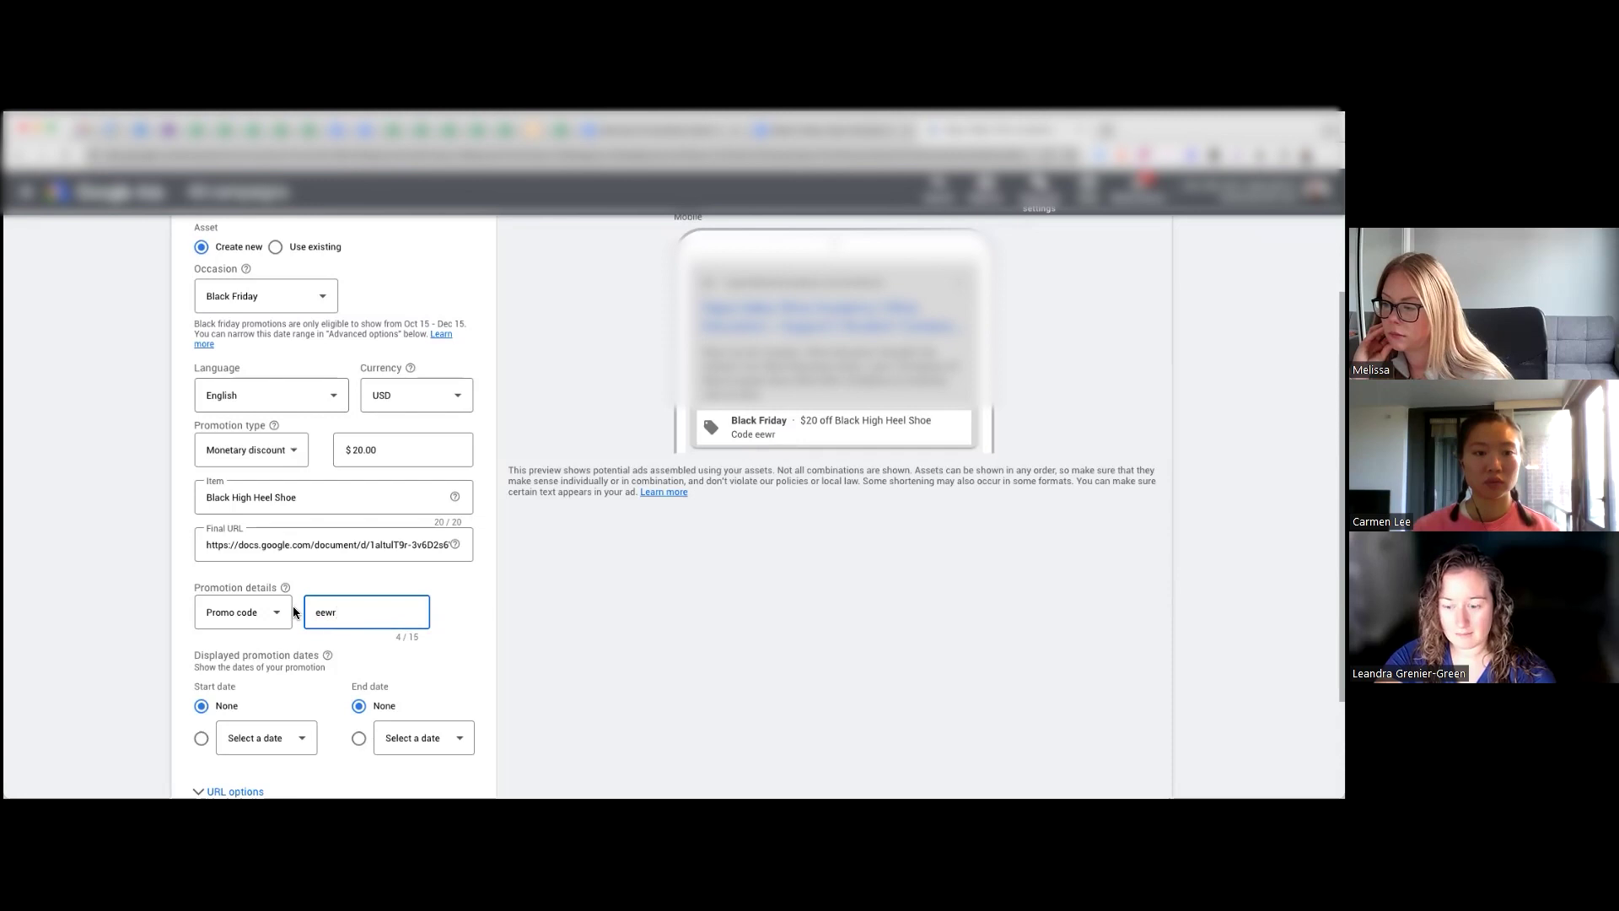
{"action": "key", "text": "BackSpace"}
{"action": "key", "text": "BackSpace"}
{"action": "key", "text": "BackSpace"}
{"action": "key", "text": "BackSpace"}
Change the promotion details to On orders over and activate its amount field
{"action": "left_click", "coordinate": [249, 616]}
{"action": "left_click", "coordinate": [237, 658]}
{"action": "left_click", "coordinate": [343, 616]}
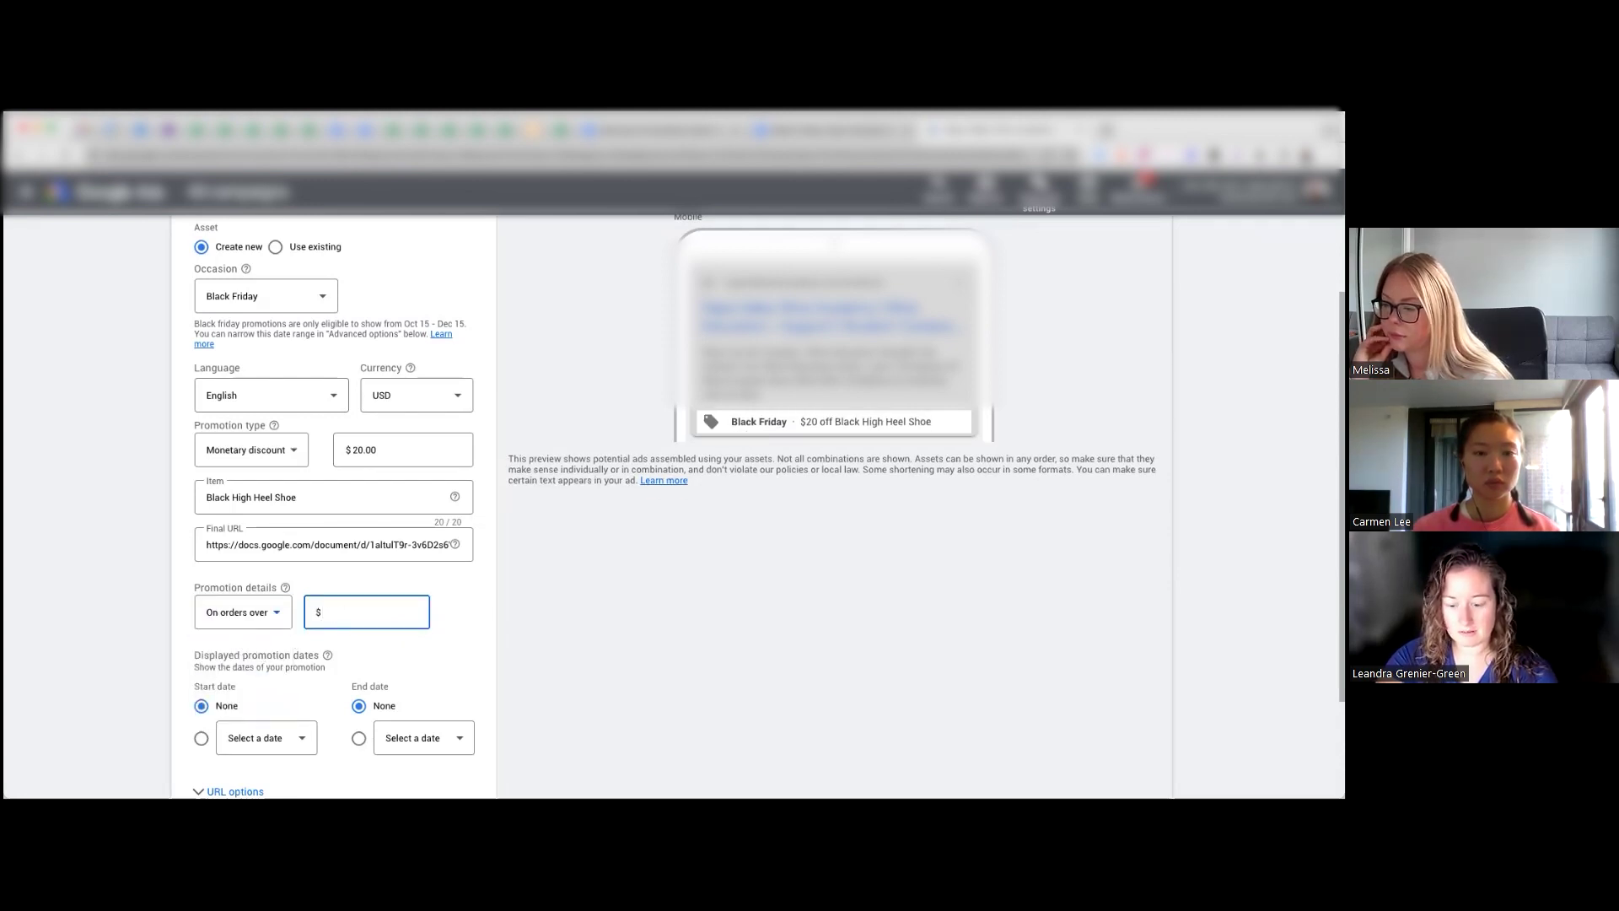
Try a minimum order amount of $50 for the promotion and clear it again
{"action": "type", "text": "50"}
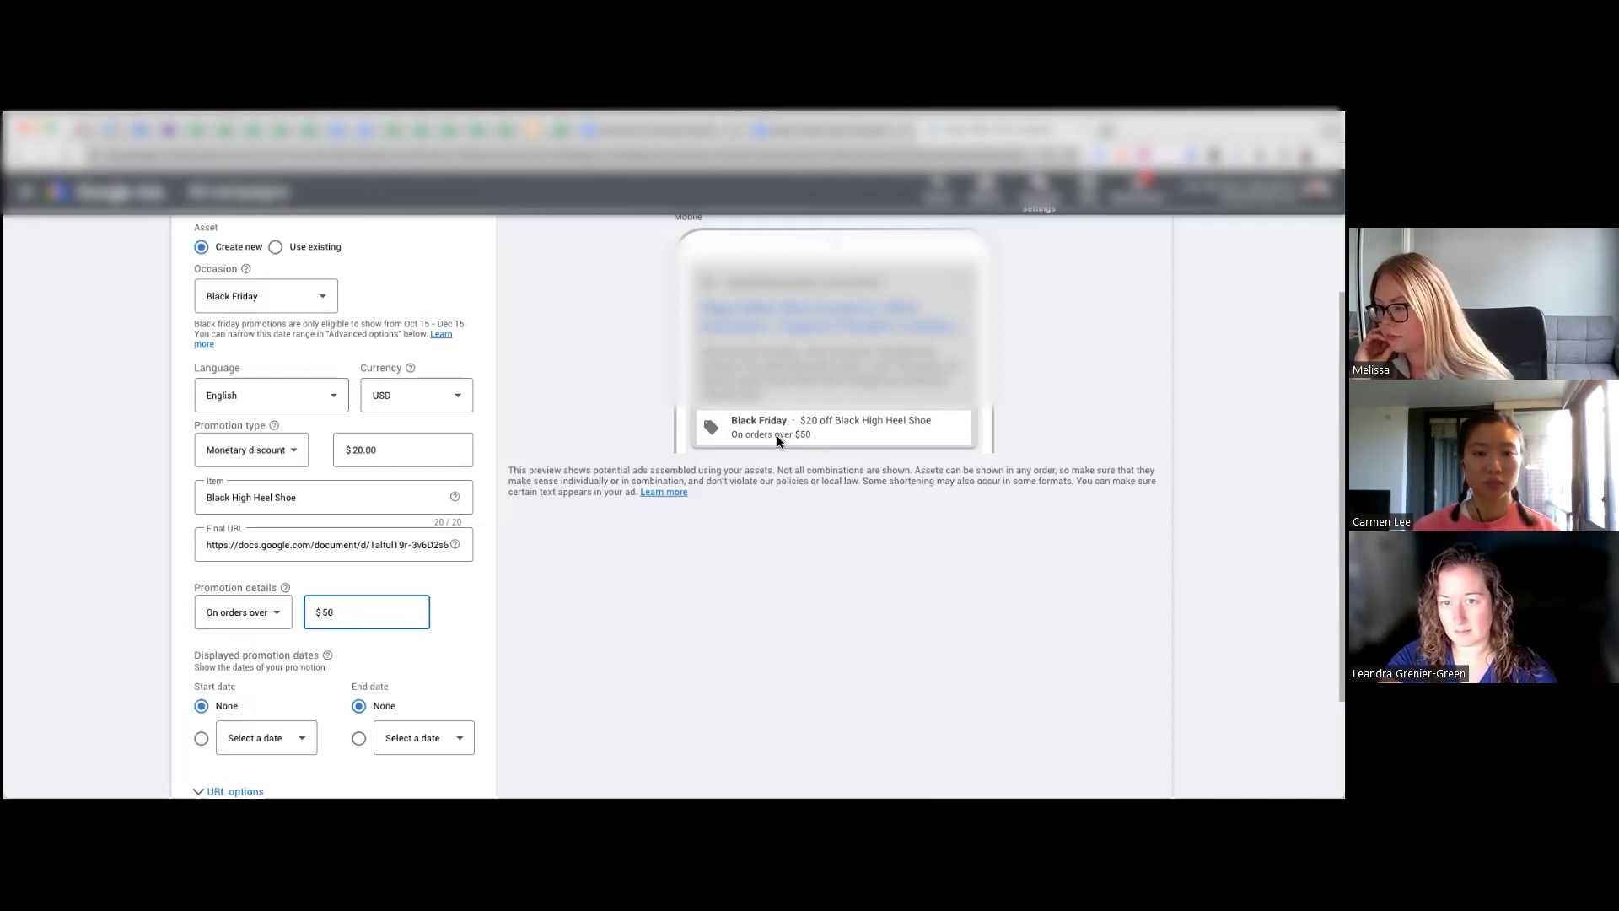
{"action": "type", "text": ".00"}
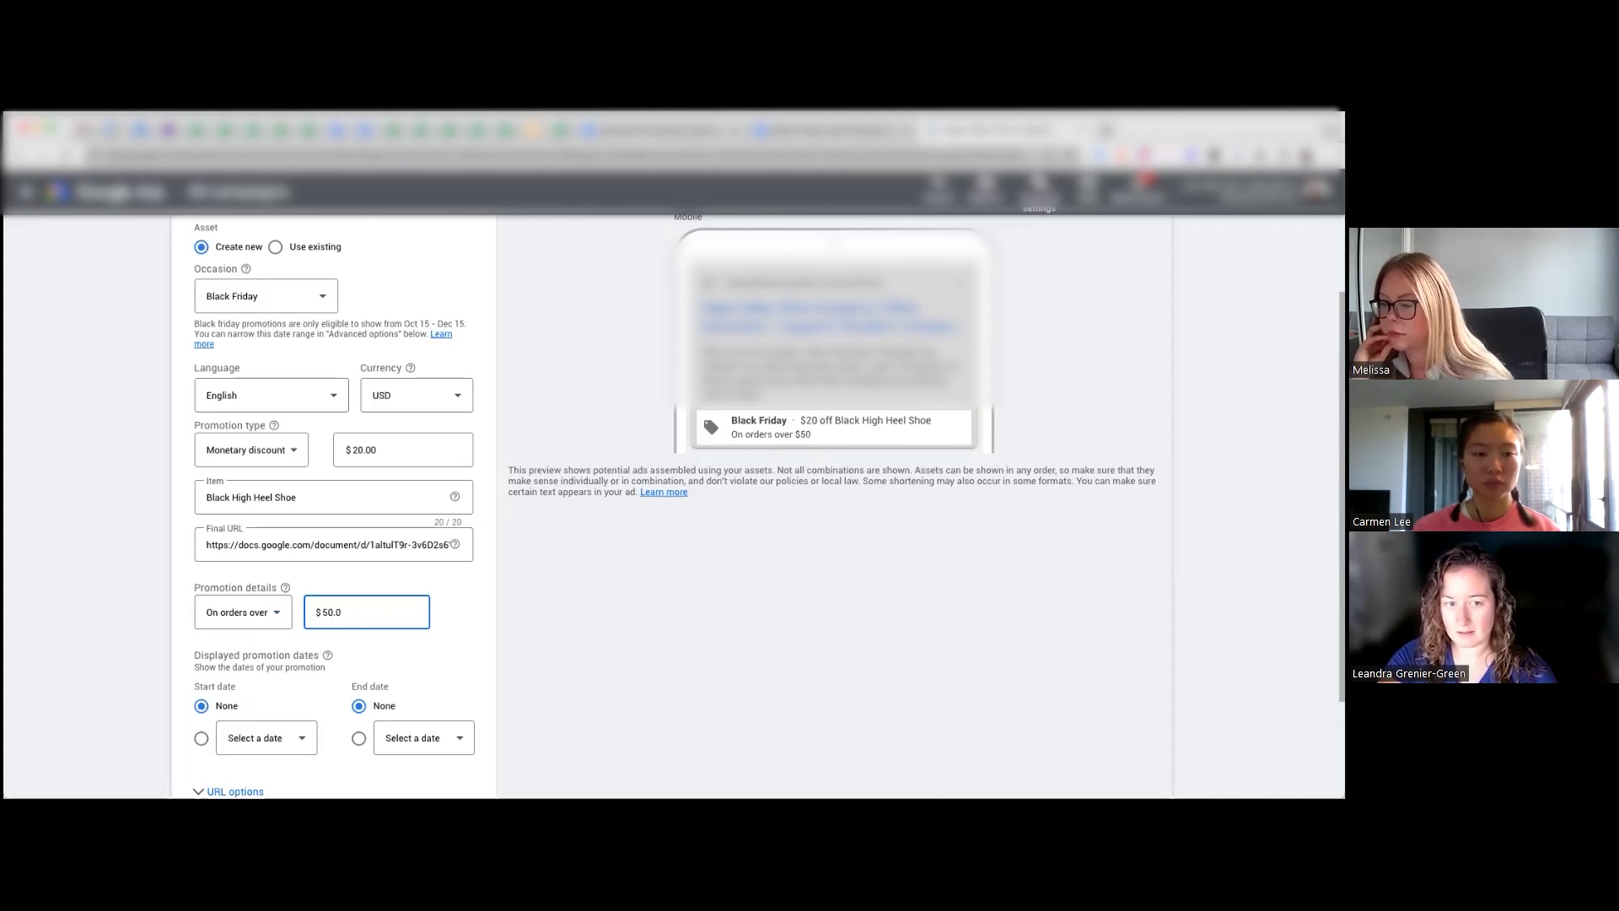
{"action": "key", "text": "BackSpace"}
{"action": "key", "text": "BackSpace"}
{"action": "key", "text": "BackSpace"}
{"action": "key", "text": "BackSpace"}
Set the displayed promotion dates to start on Oct 23, 2022 and end on Oct 31, 2022
{"action": "scroll", "coordinate": [579, 624], "scroll_direction": "down", "scroll_amount": 2}
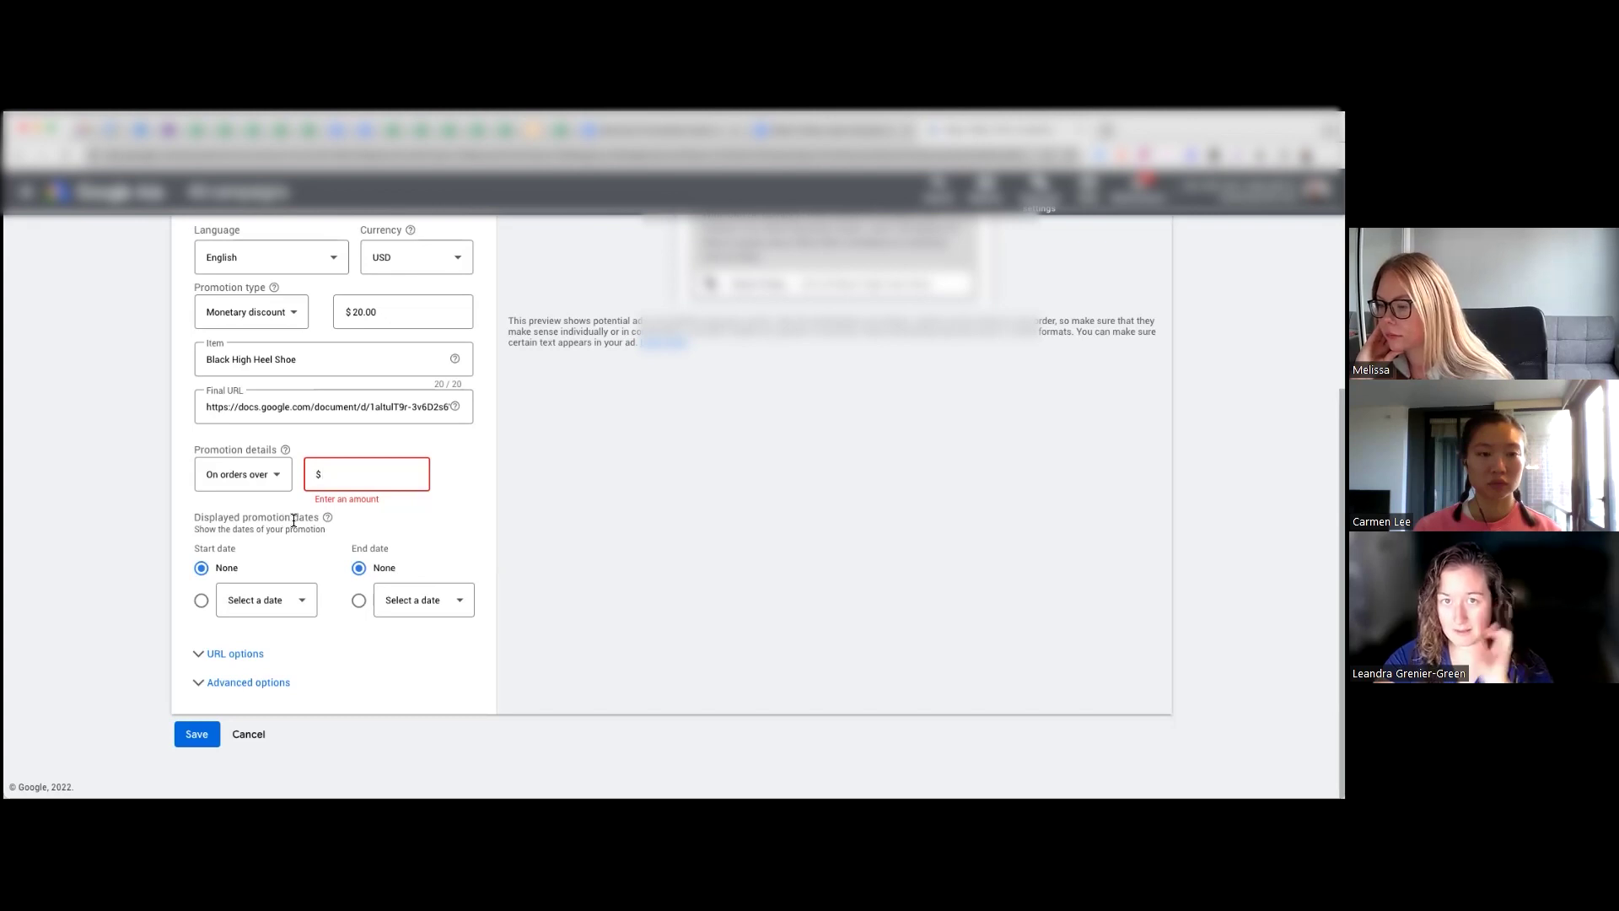
{"action": "left_click", "coordinate": [281, 602]}
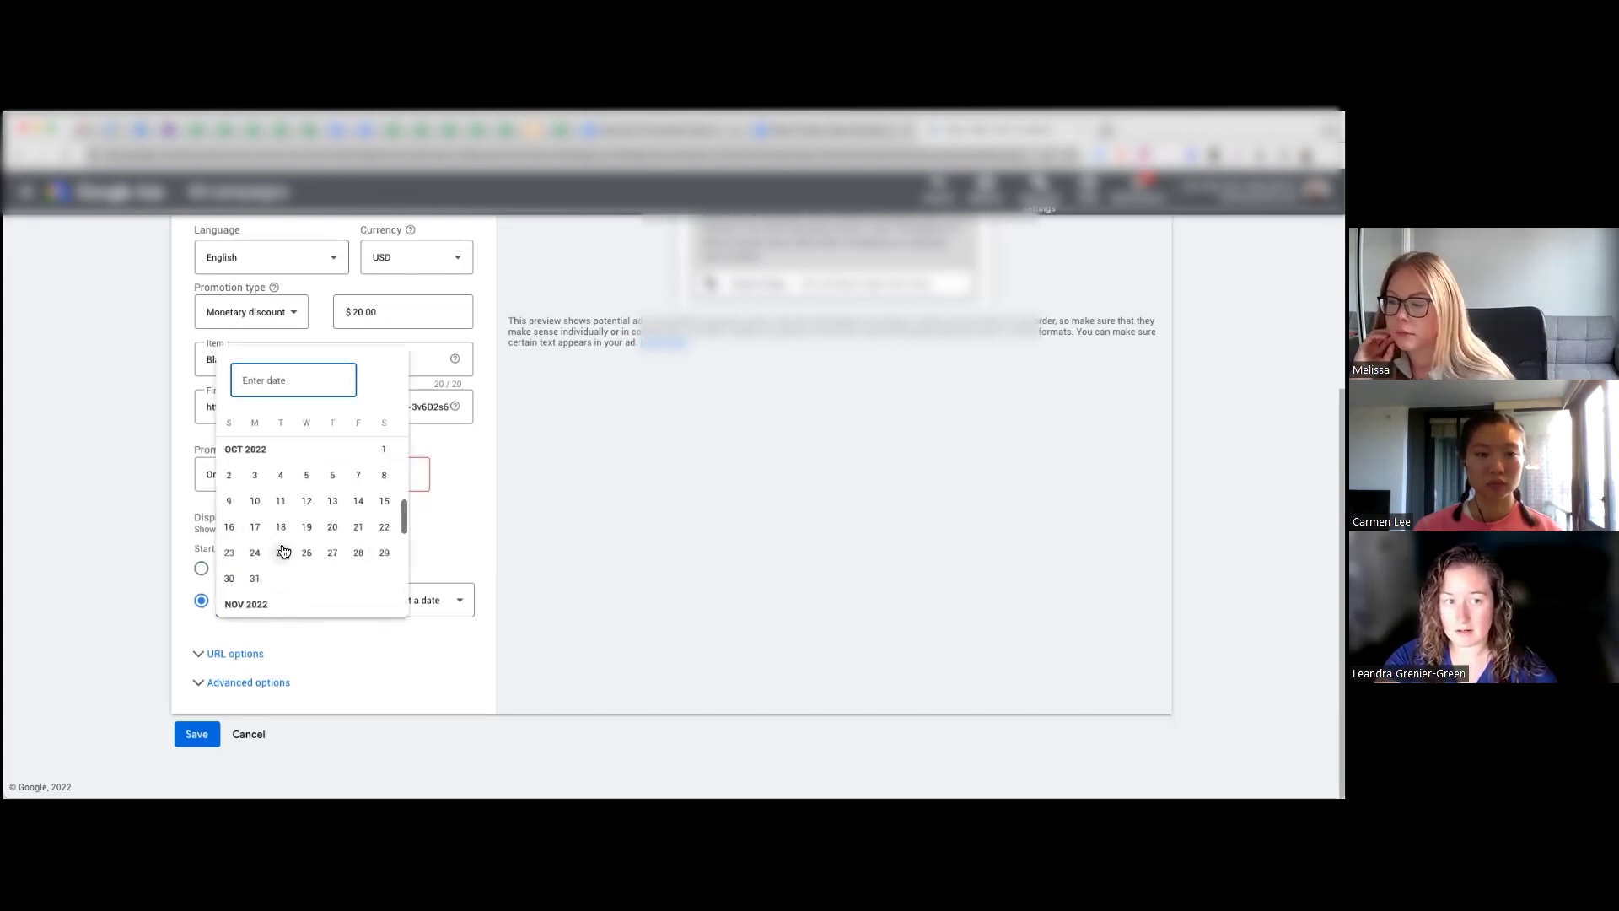
{"action": "left_click", "coordinate": [229, 552]}
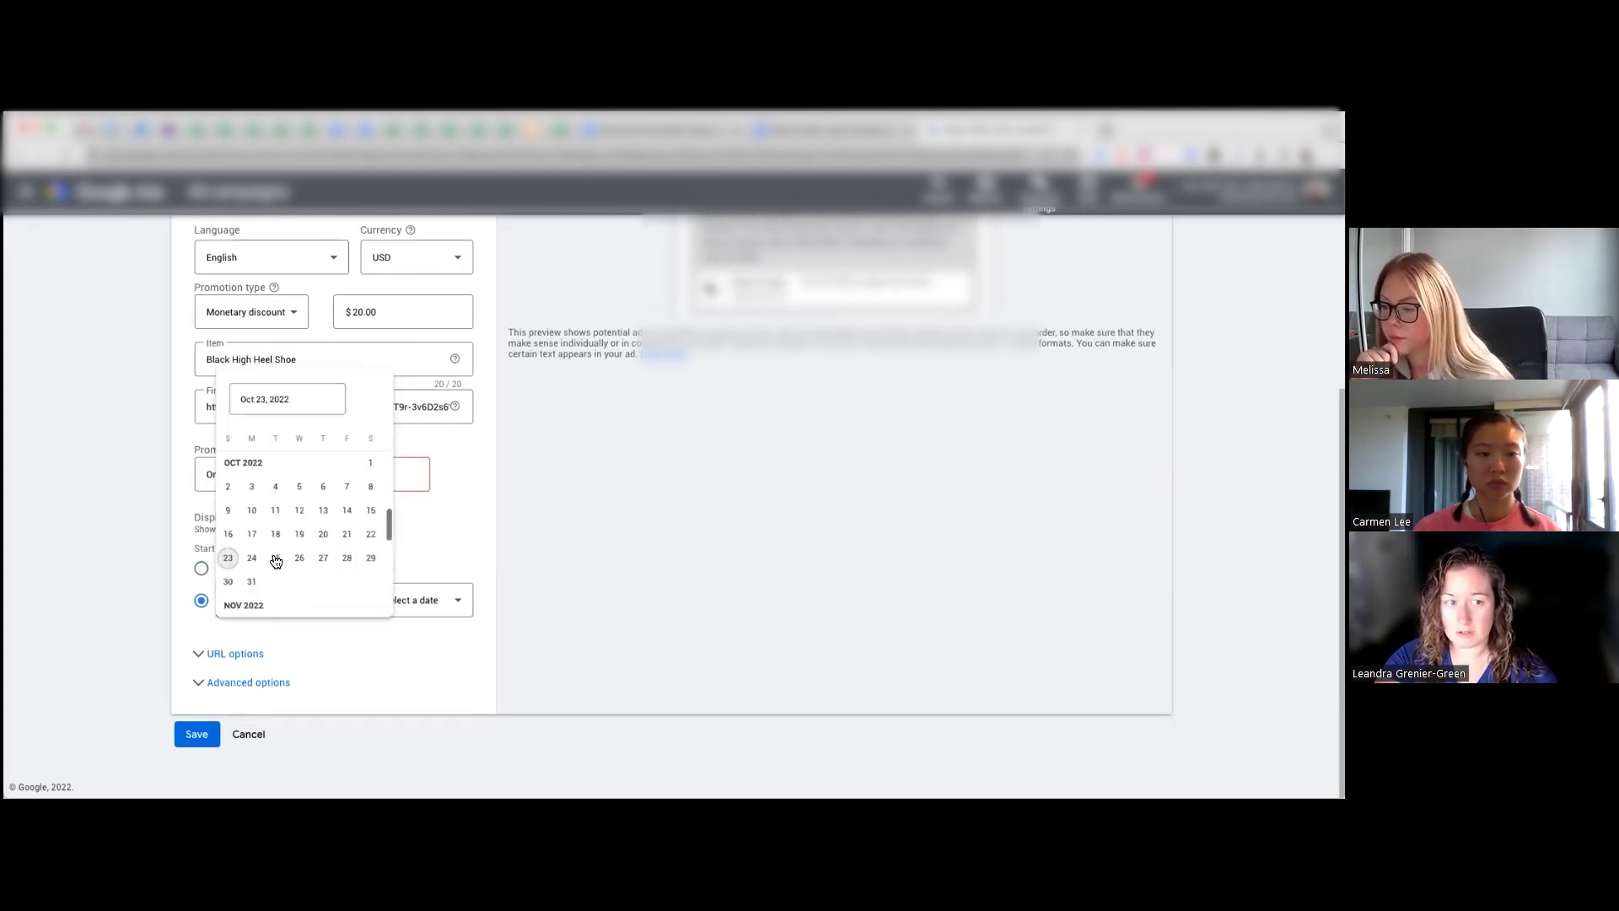
{"action": "left_click", "coordinate": [419, 599]}
{"action": "left_click", "coordinate": [408, 580]}
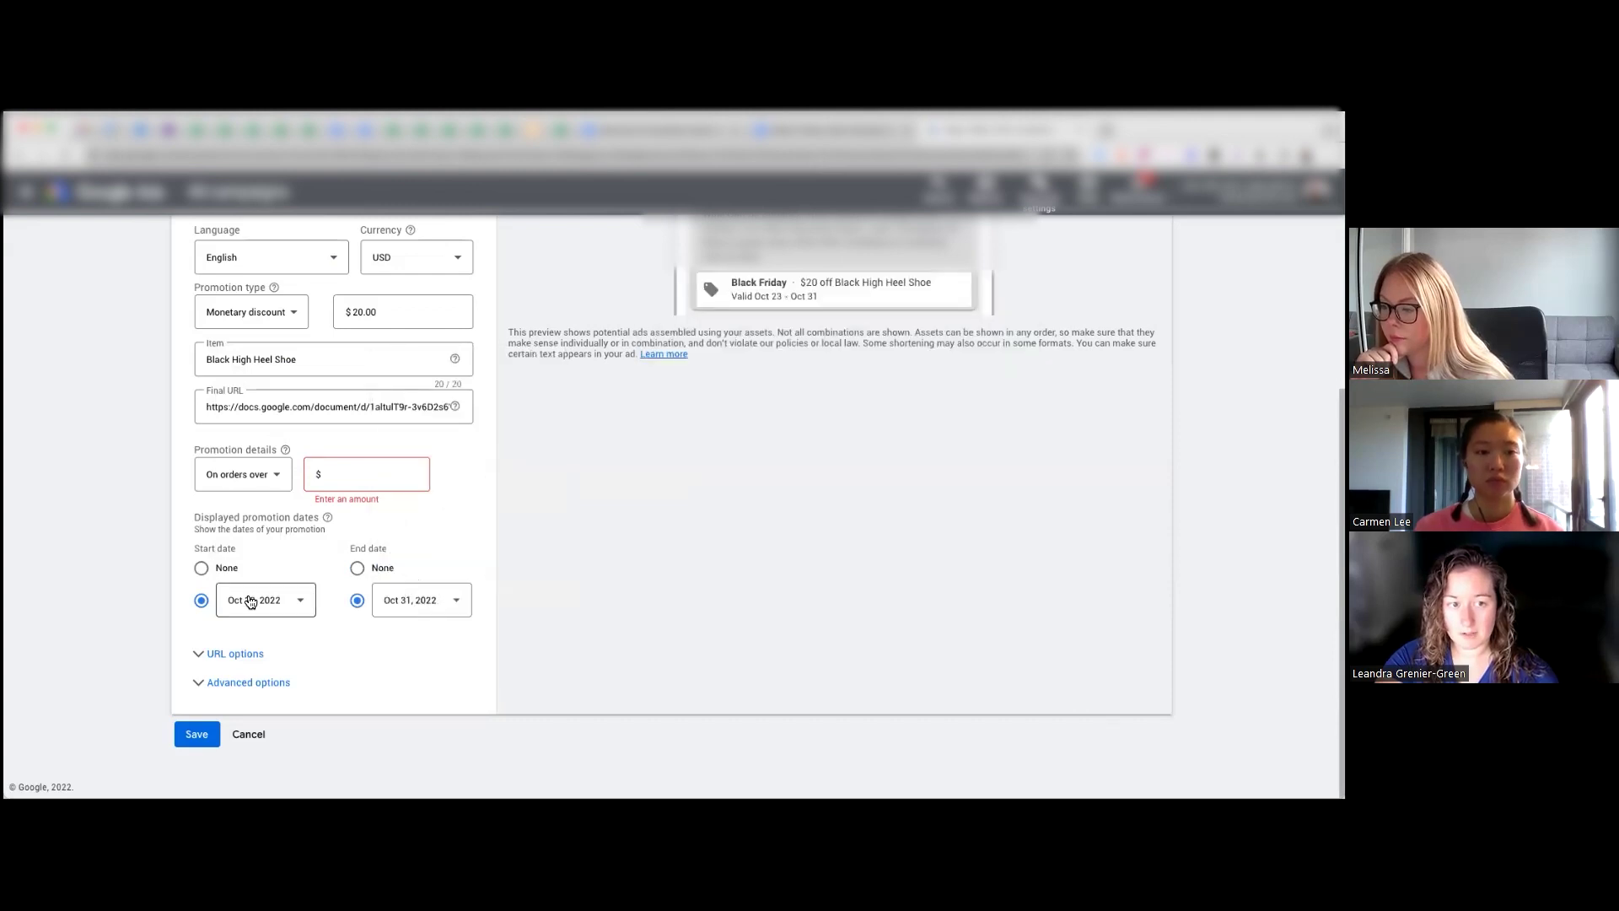
Expand the URL options and advanced options to examine the tracking, mobile URL and asset scheduling settings
{"action": "scroll", "coordinate": [637, 508], "scroll_direction": "up", "scroll_amount": 1}
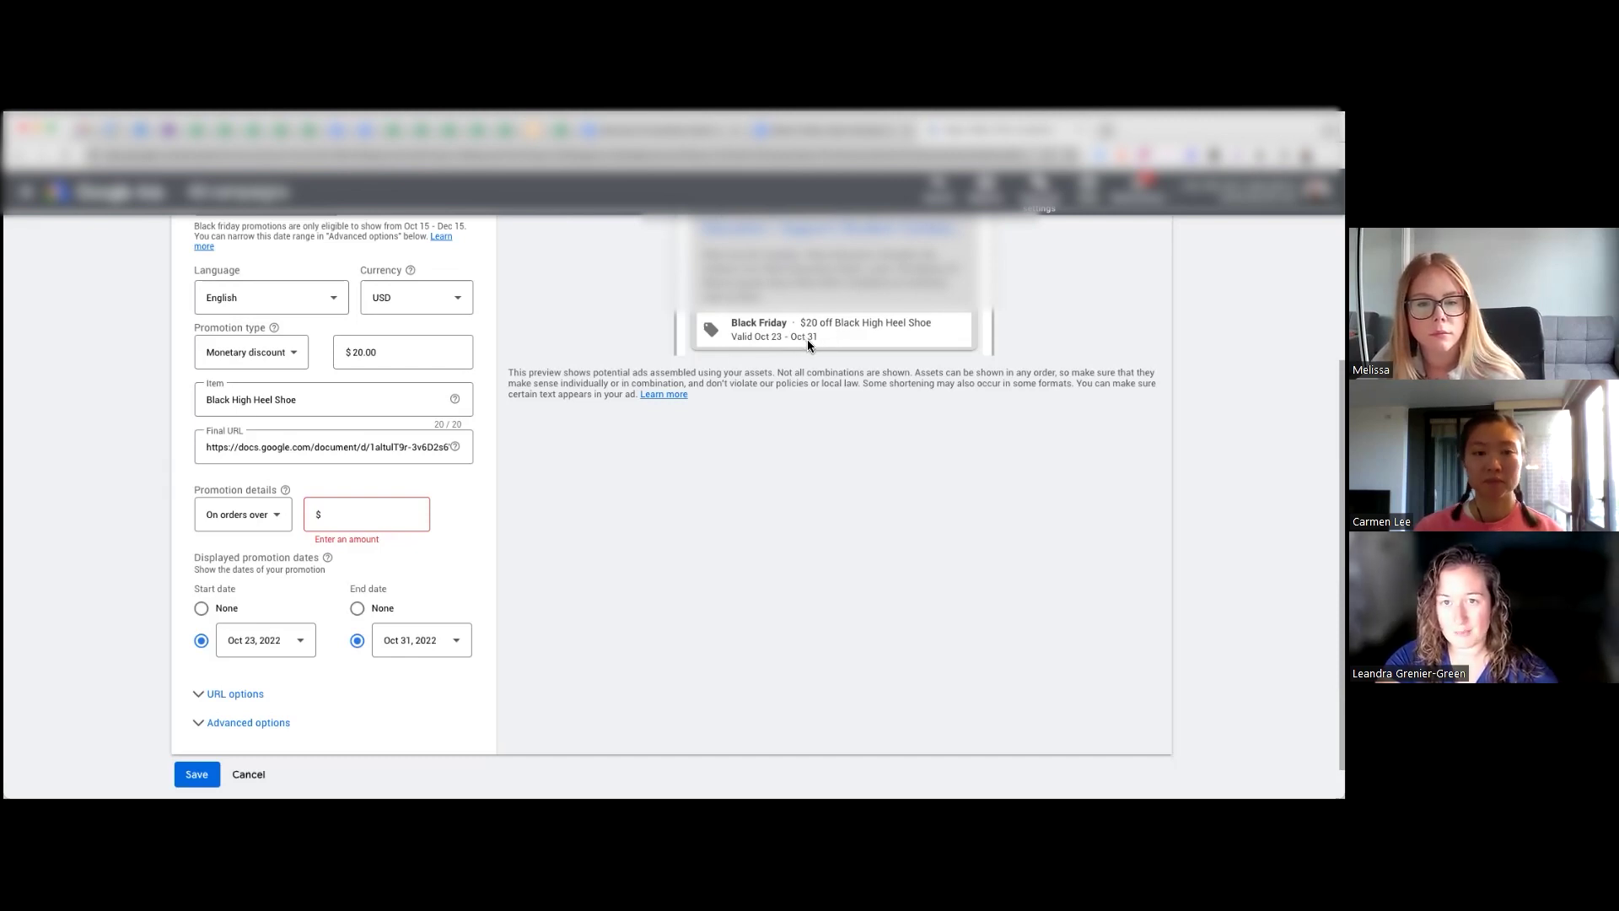
{"action": "scroll", "coordinate": [716, 447], "scroll_direction": "down", "scroll_amount": 1}
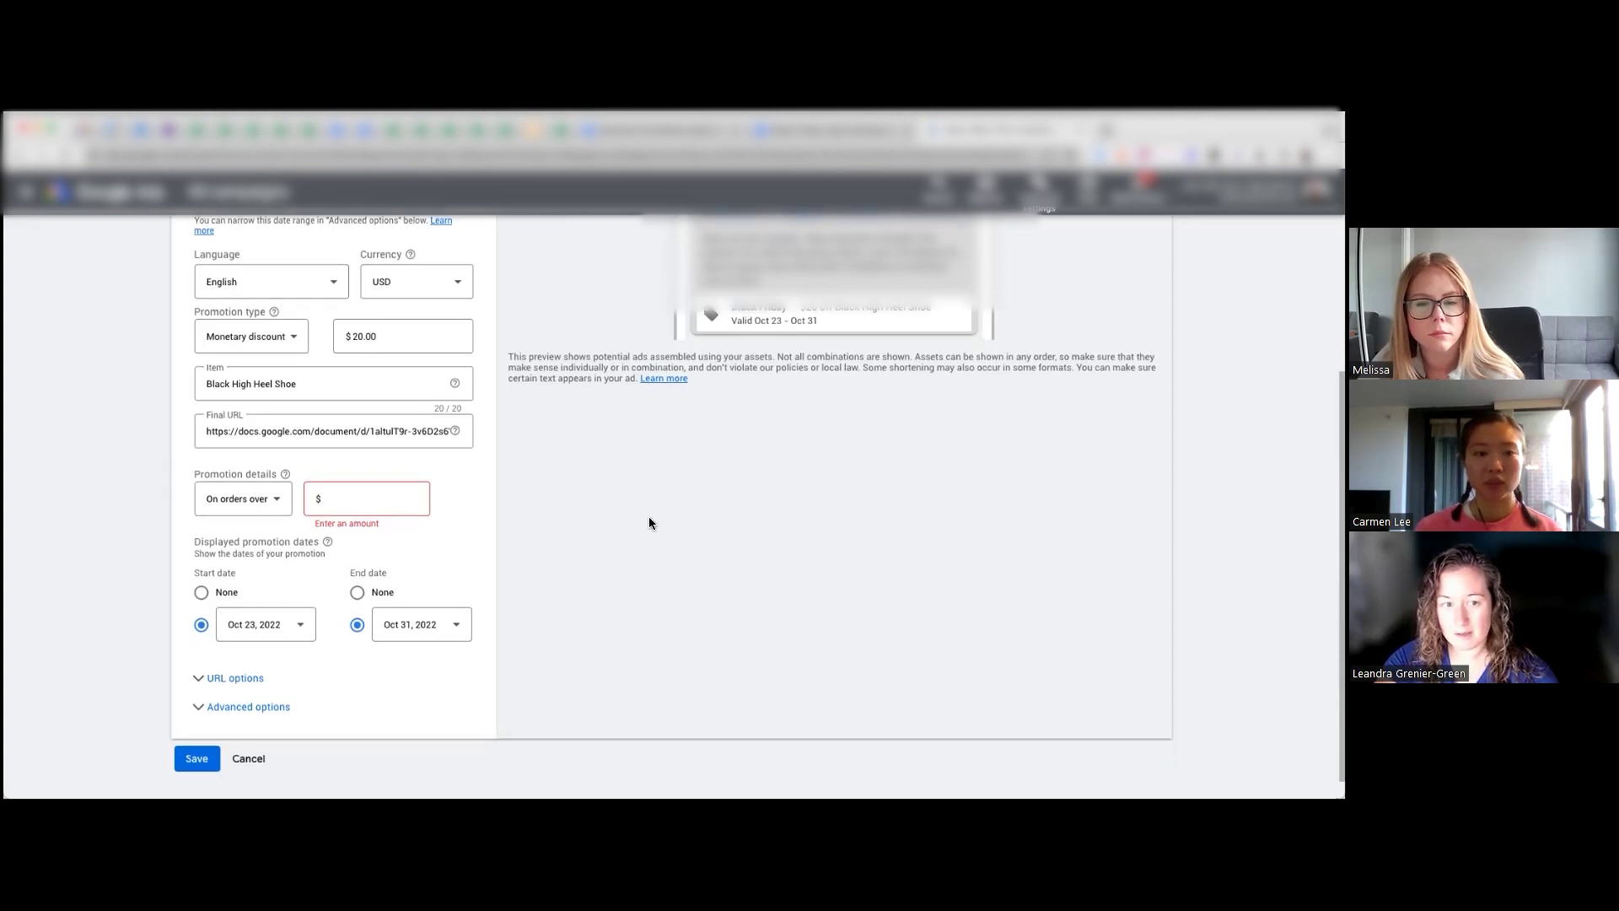
{"action": "left_click", "coordinate": [201, 679]}
{"action": "scroll", "coordinate": [202, 684], "scroll_direction": "down", "scroll_amount": 3}
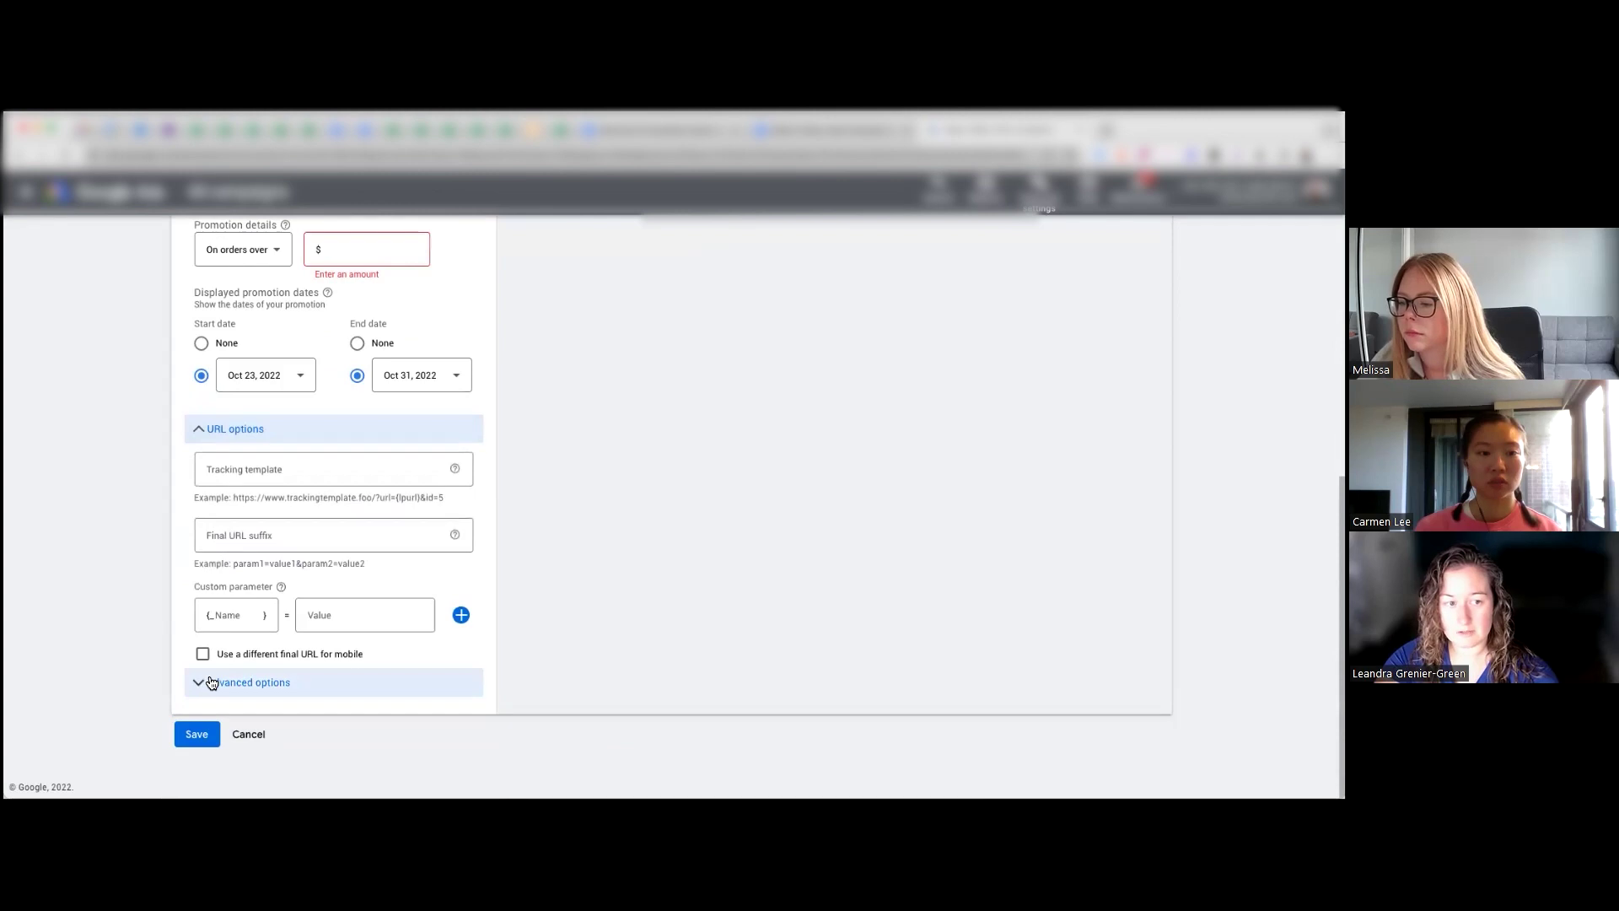
{"action": "left_click", "coordinate": [211, 682]}
{"action": "scroll", "coordinate": [246, 665], "scroll_direction": "down", "scroll_amount": 3}
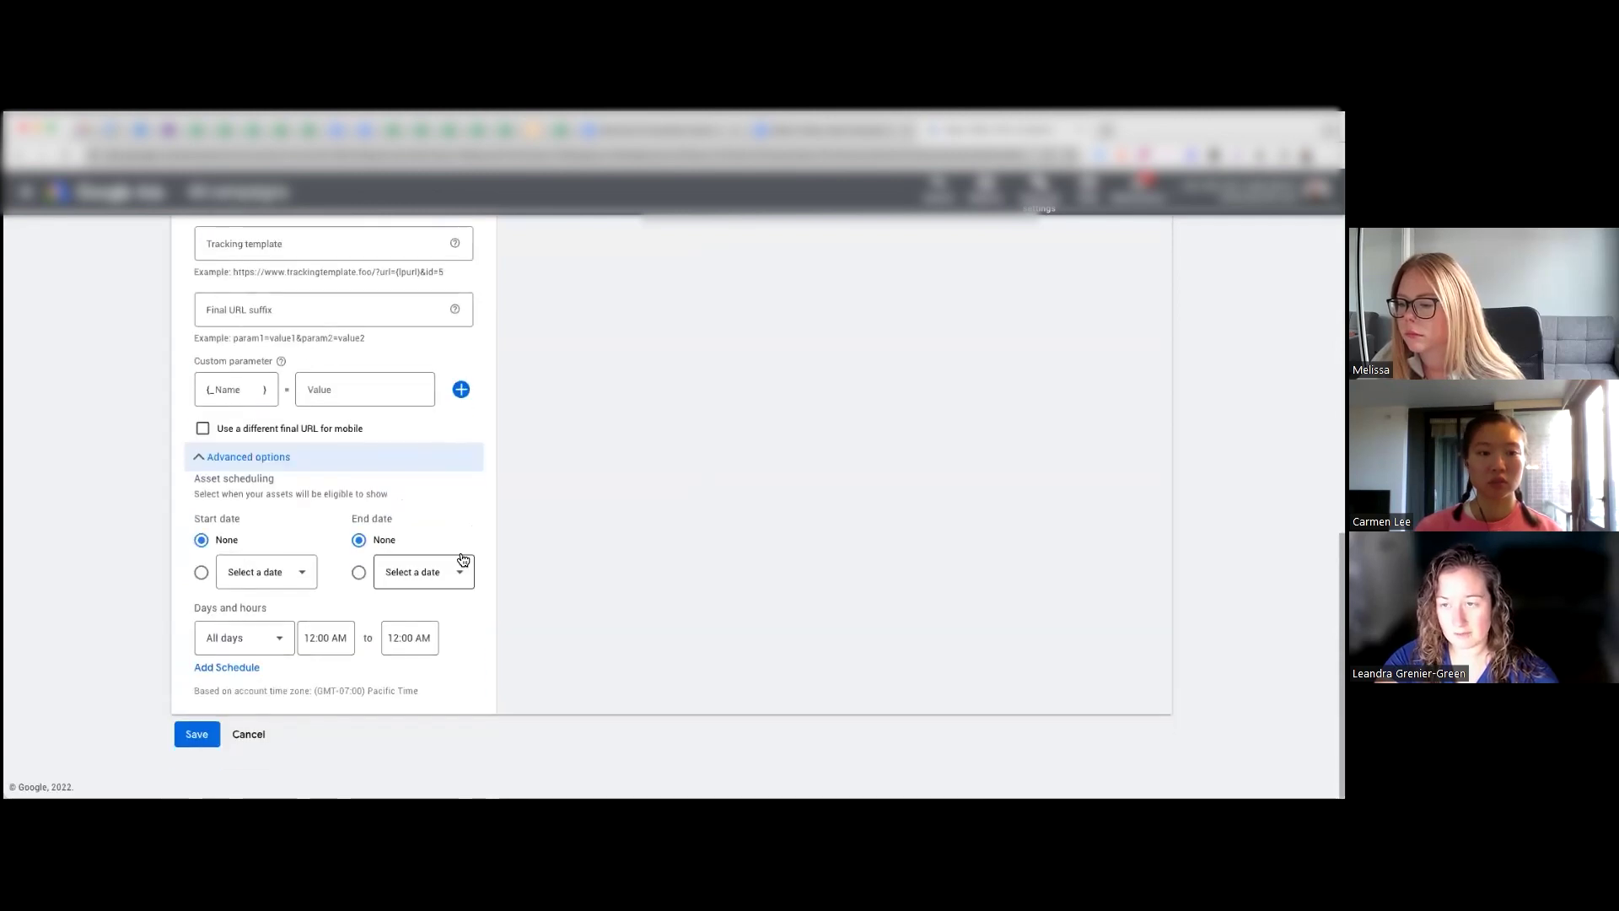
Switch the asset schedule's start to a specific date and set its end date to Oct 31, 2022
{"action": "left_click", "coordinate": [277, 572]}
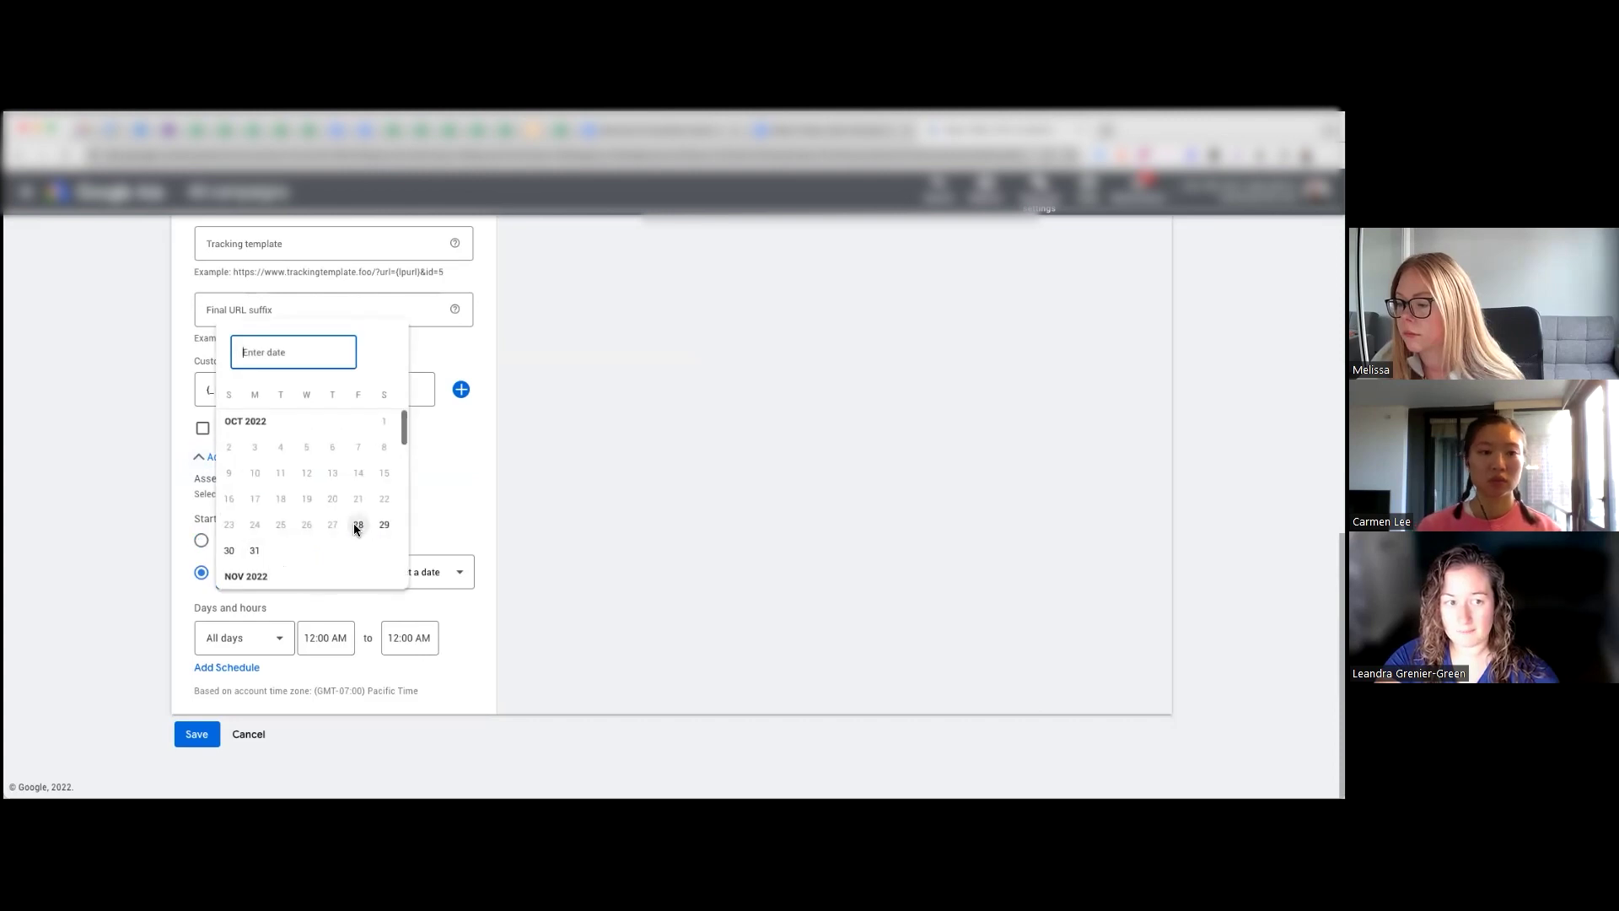
{"action": "left_click", "coordinate": [432, 593]}
{"action": "left_click", "coordinate": [434, 583]}
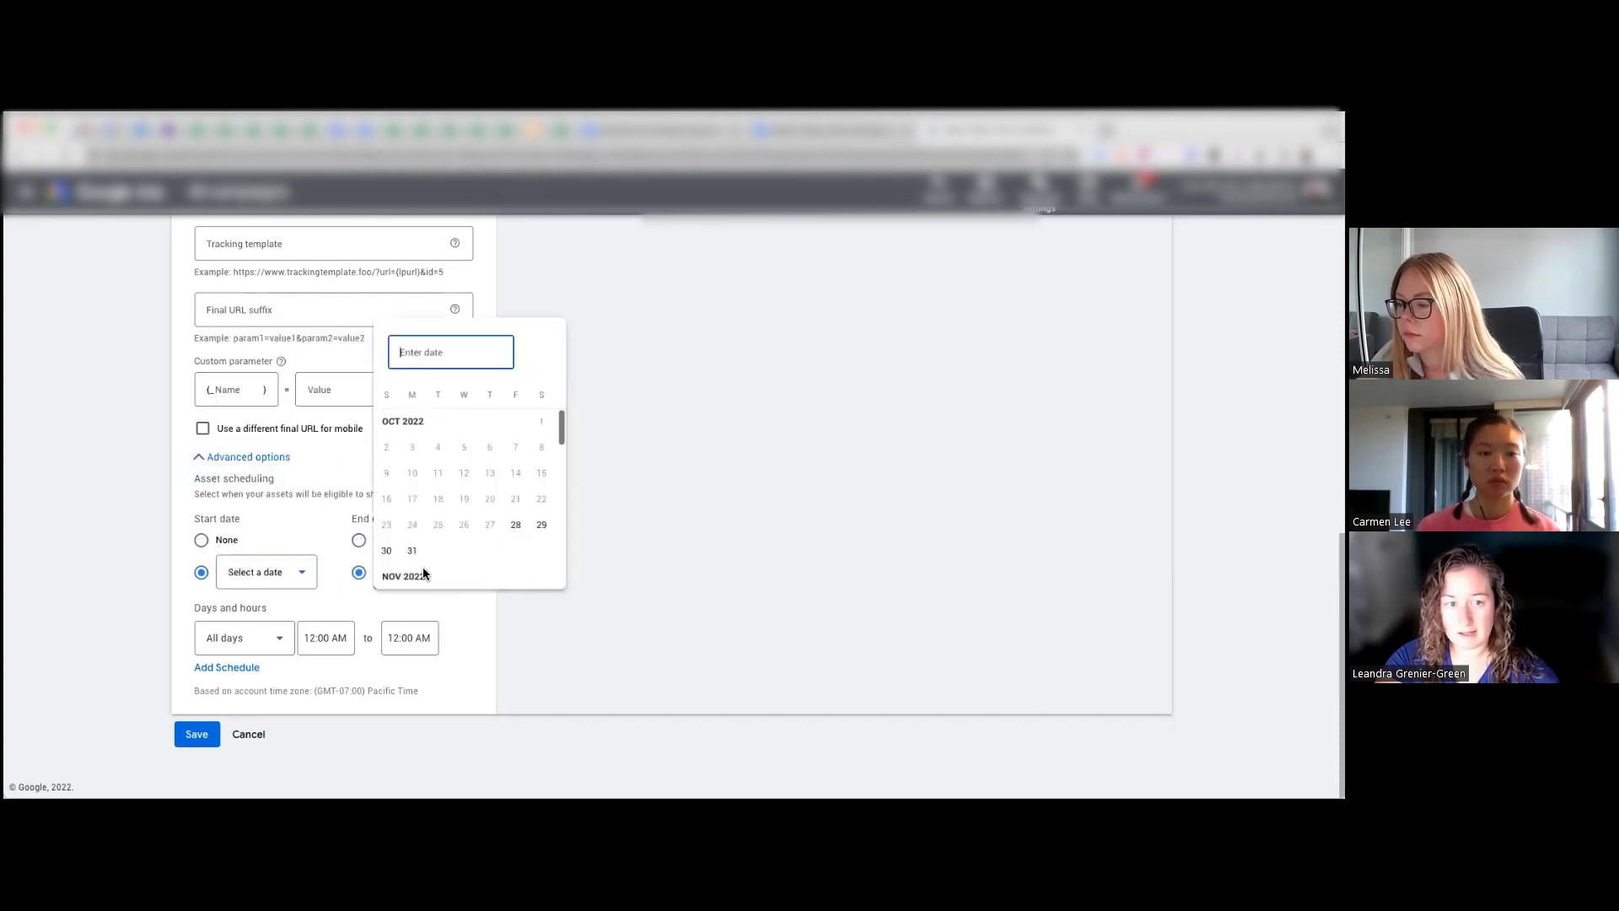
{"action": "left_click", "coordinate": [413, 558]}
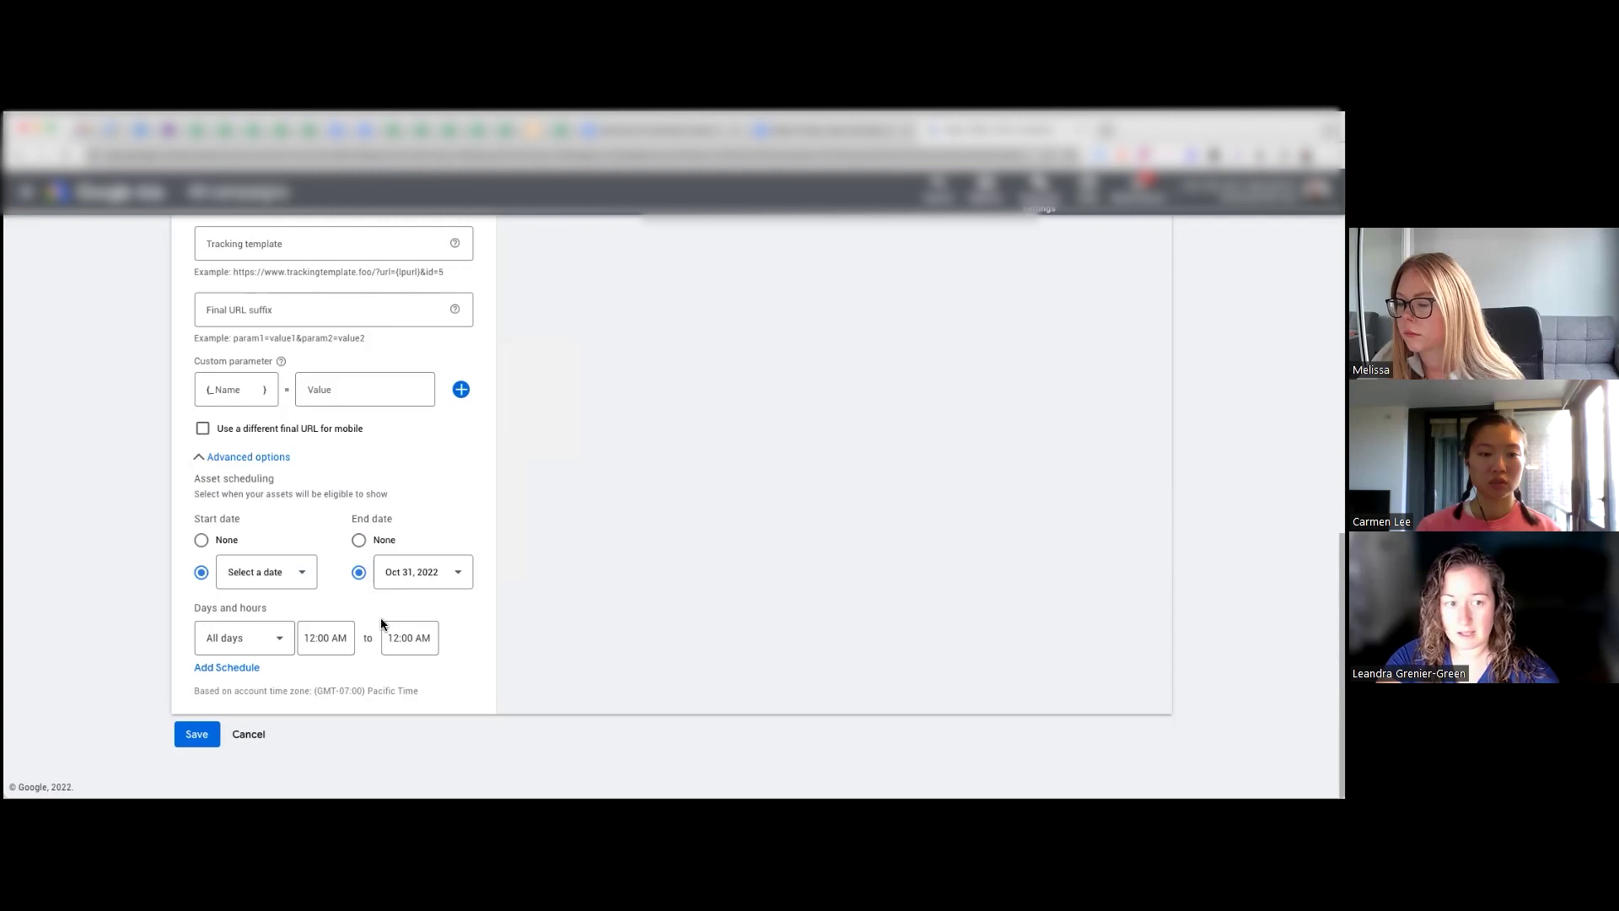
Examine the day and hour choices available for the asset schedule
{"action": "left_click", "coordinate": [263, 648]}
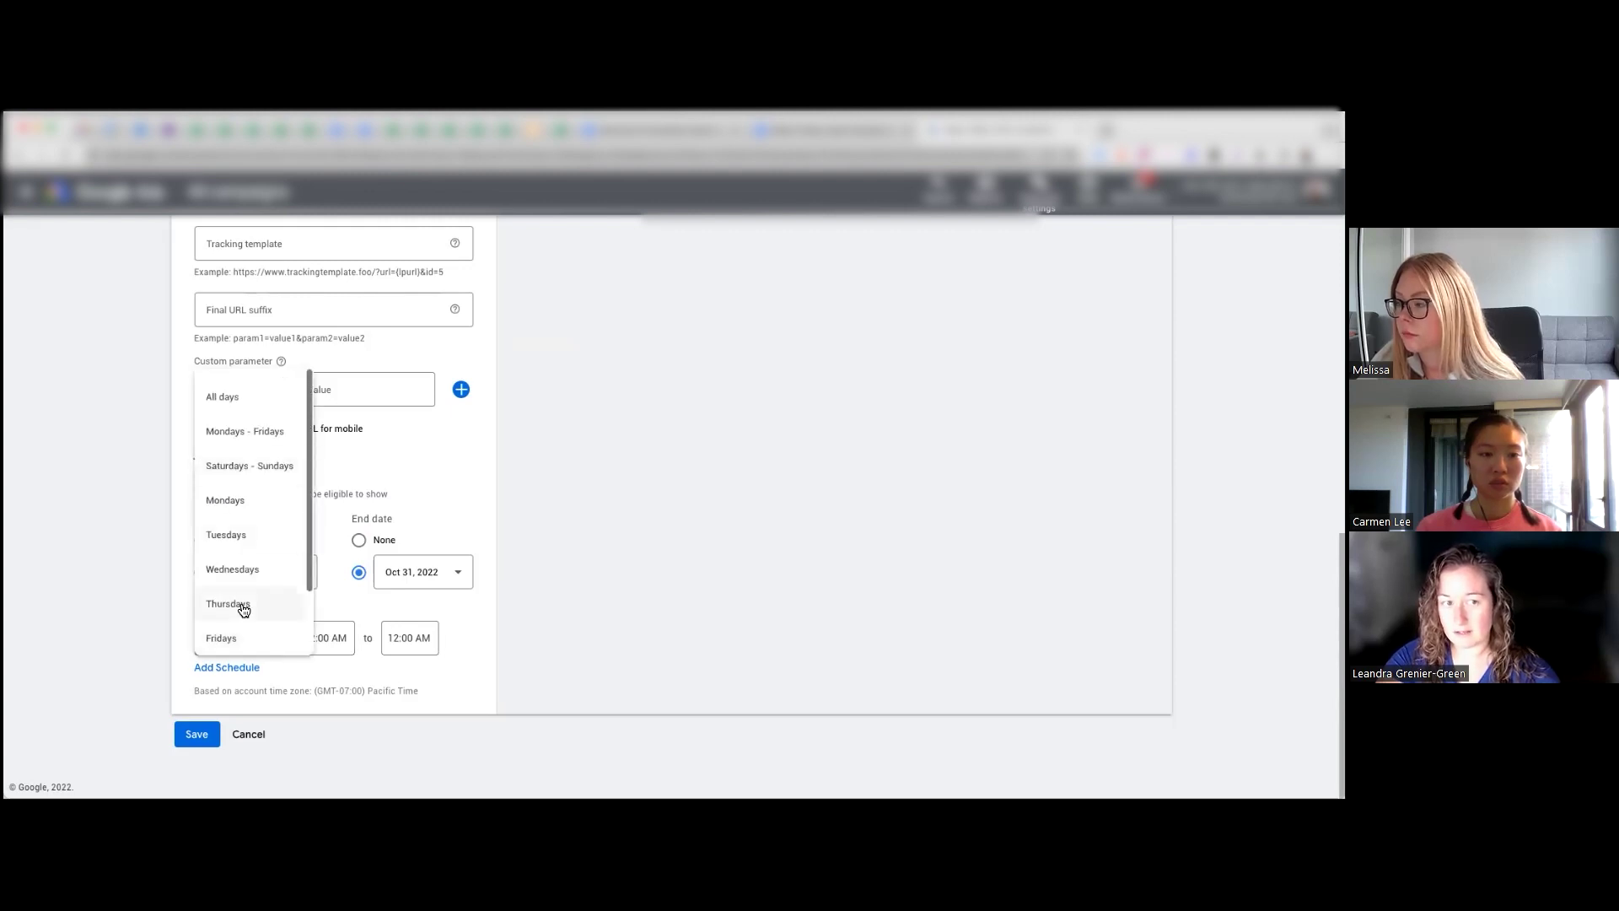
{"action": "left_click", "coordinate": [504, 656]}
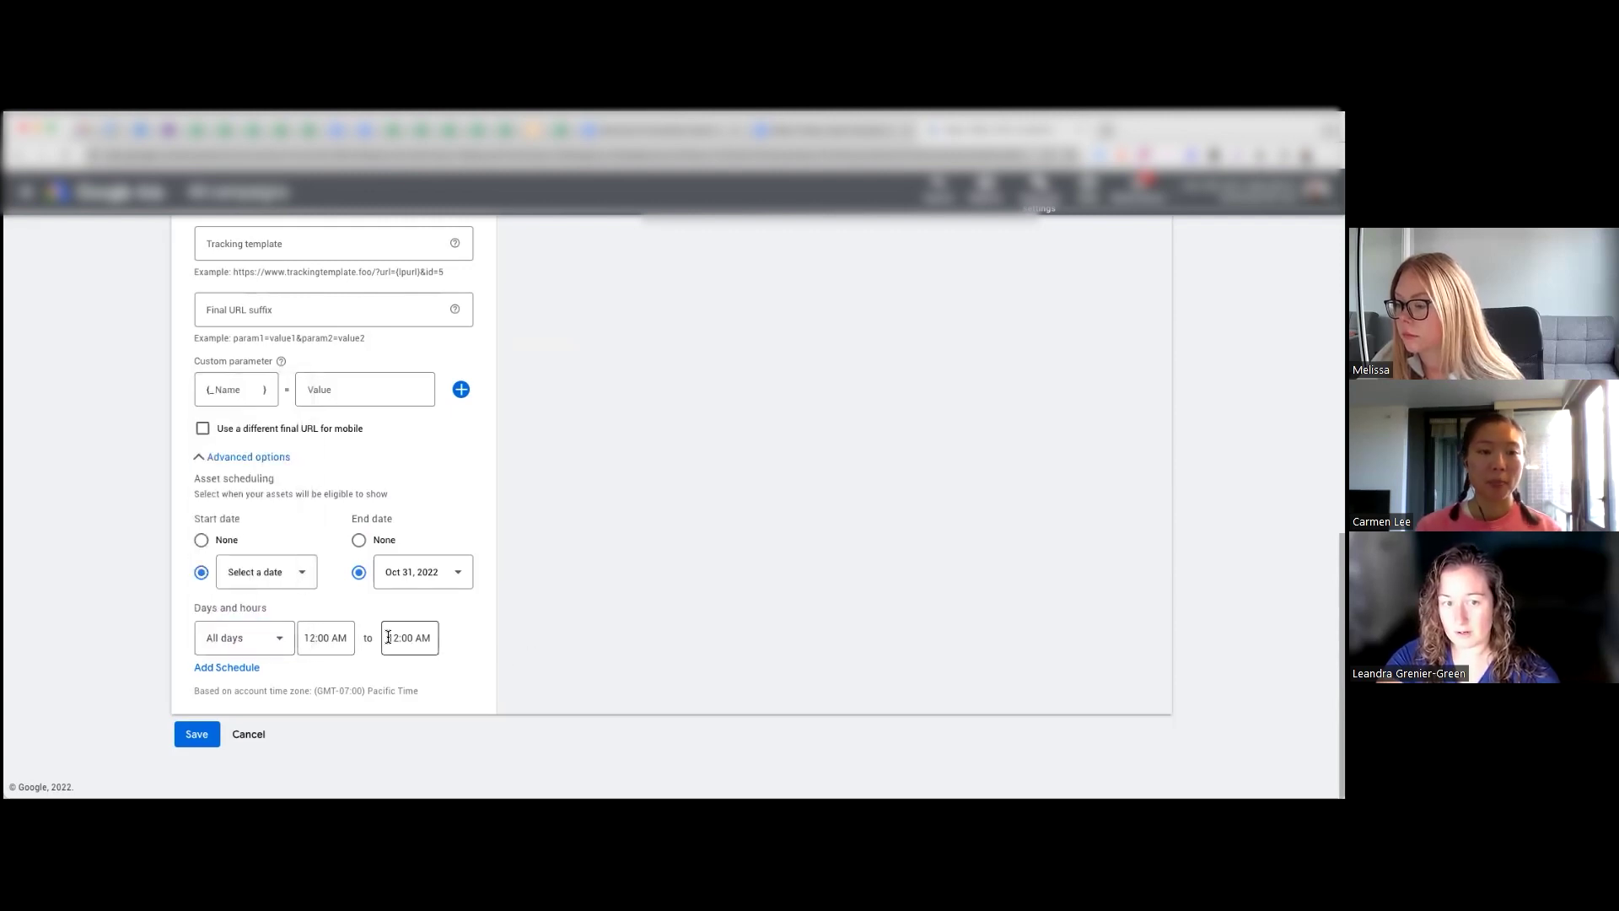
{"action": "left_click", "coordinate": [414, 639]}
{"action": "left_click", "coordinate": [518, 648]}
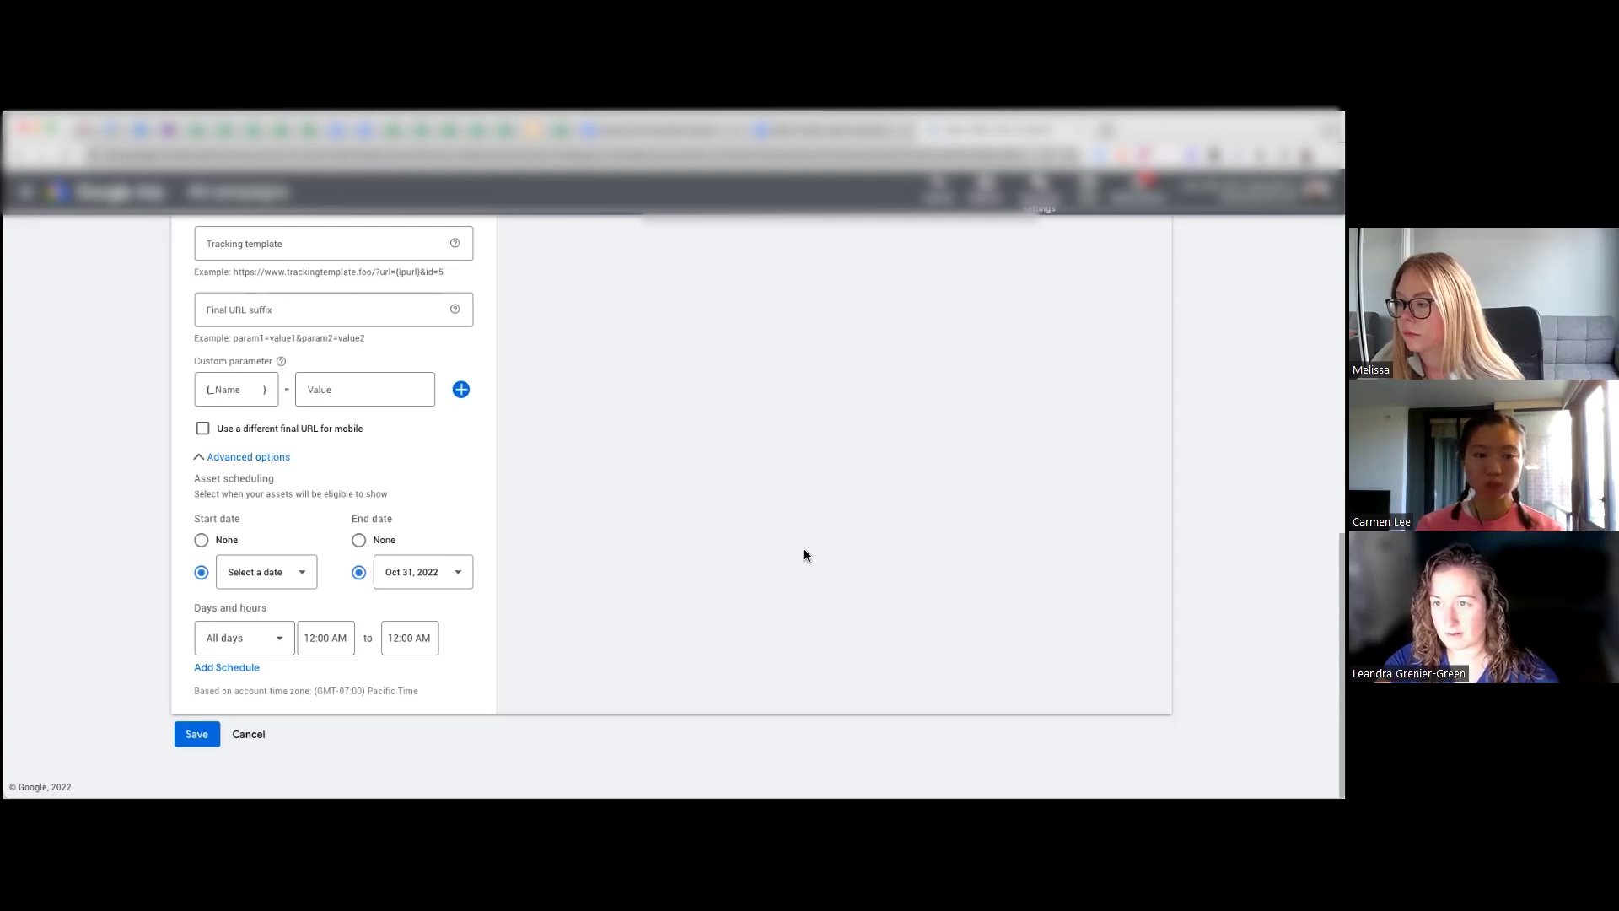
Review the minimum order amount and promotion type settings of the Black Friday promotion asset
{"action": "scroll", "coordinate": [803, 548], "scroll_direction": "up", "scroll_amount": 10}
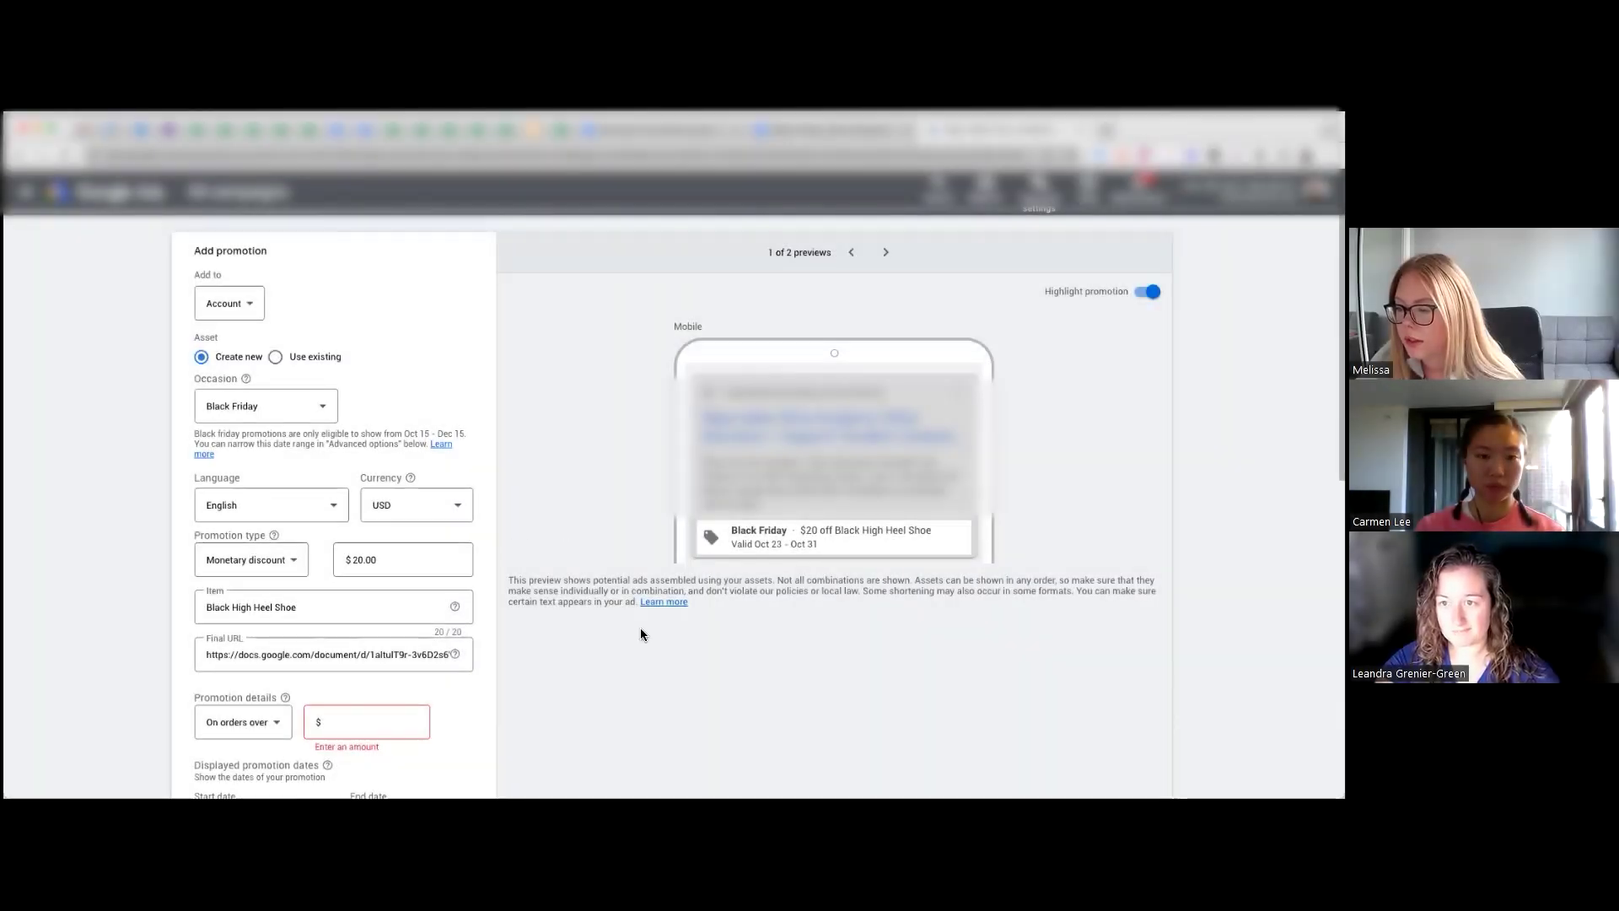
{"action": "left_click", "coordinate": [381, 717]}
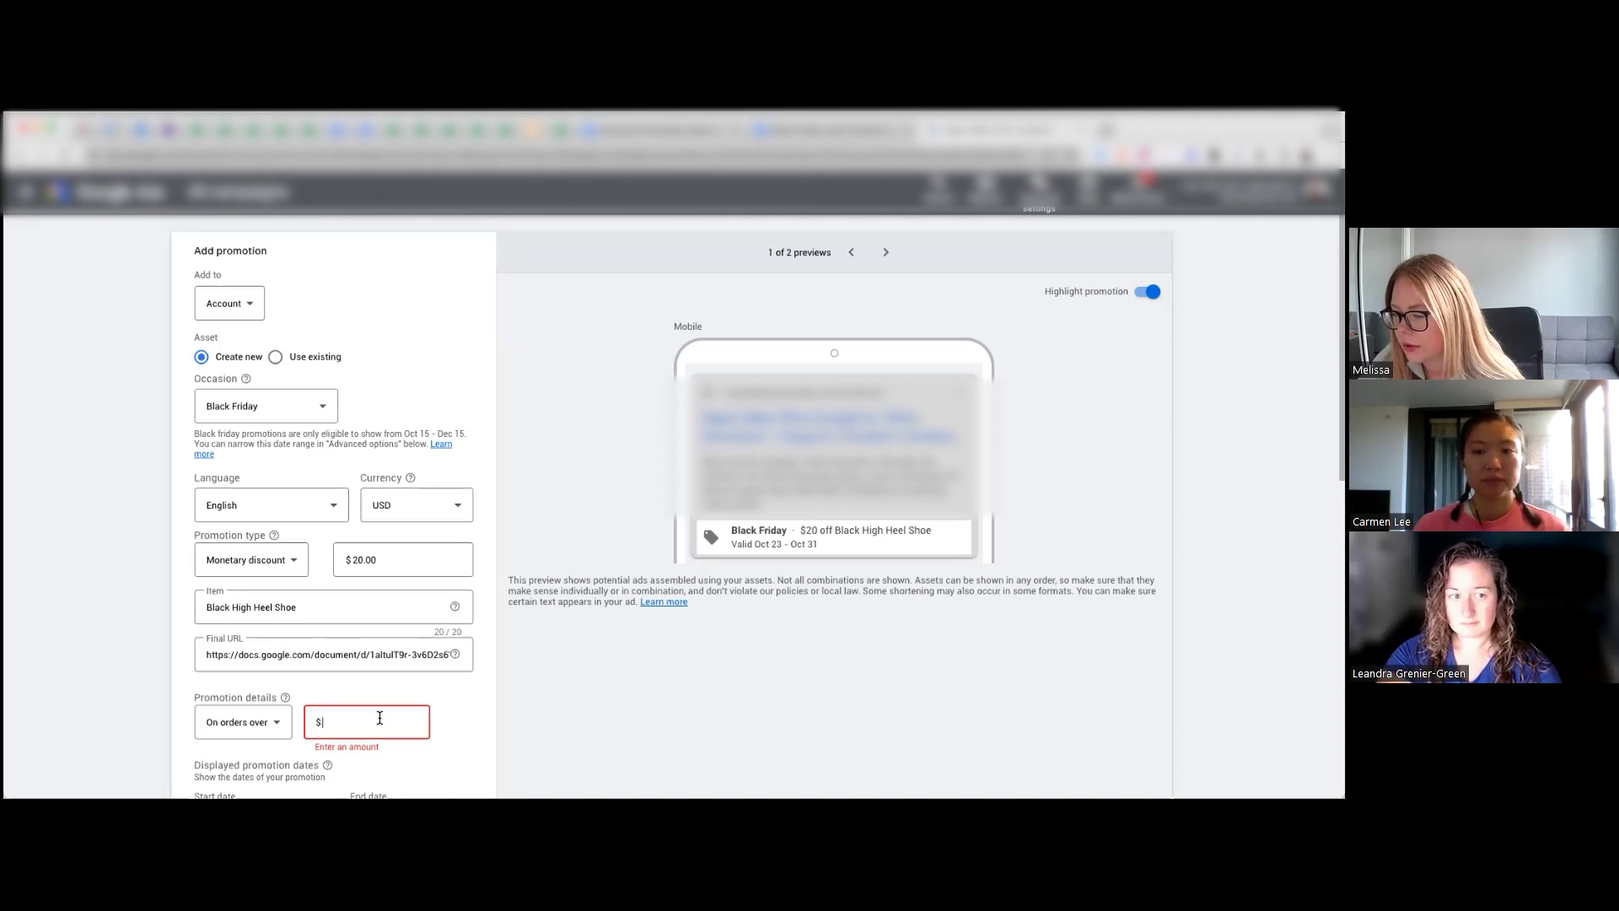
{"action": "left_click", "coordinate": [302, 564]}
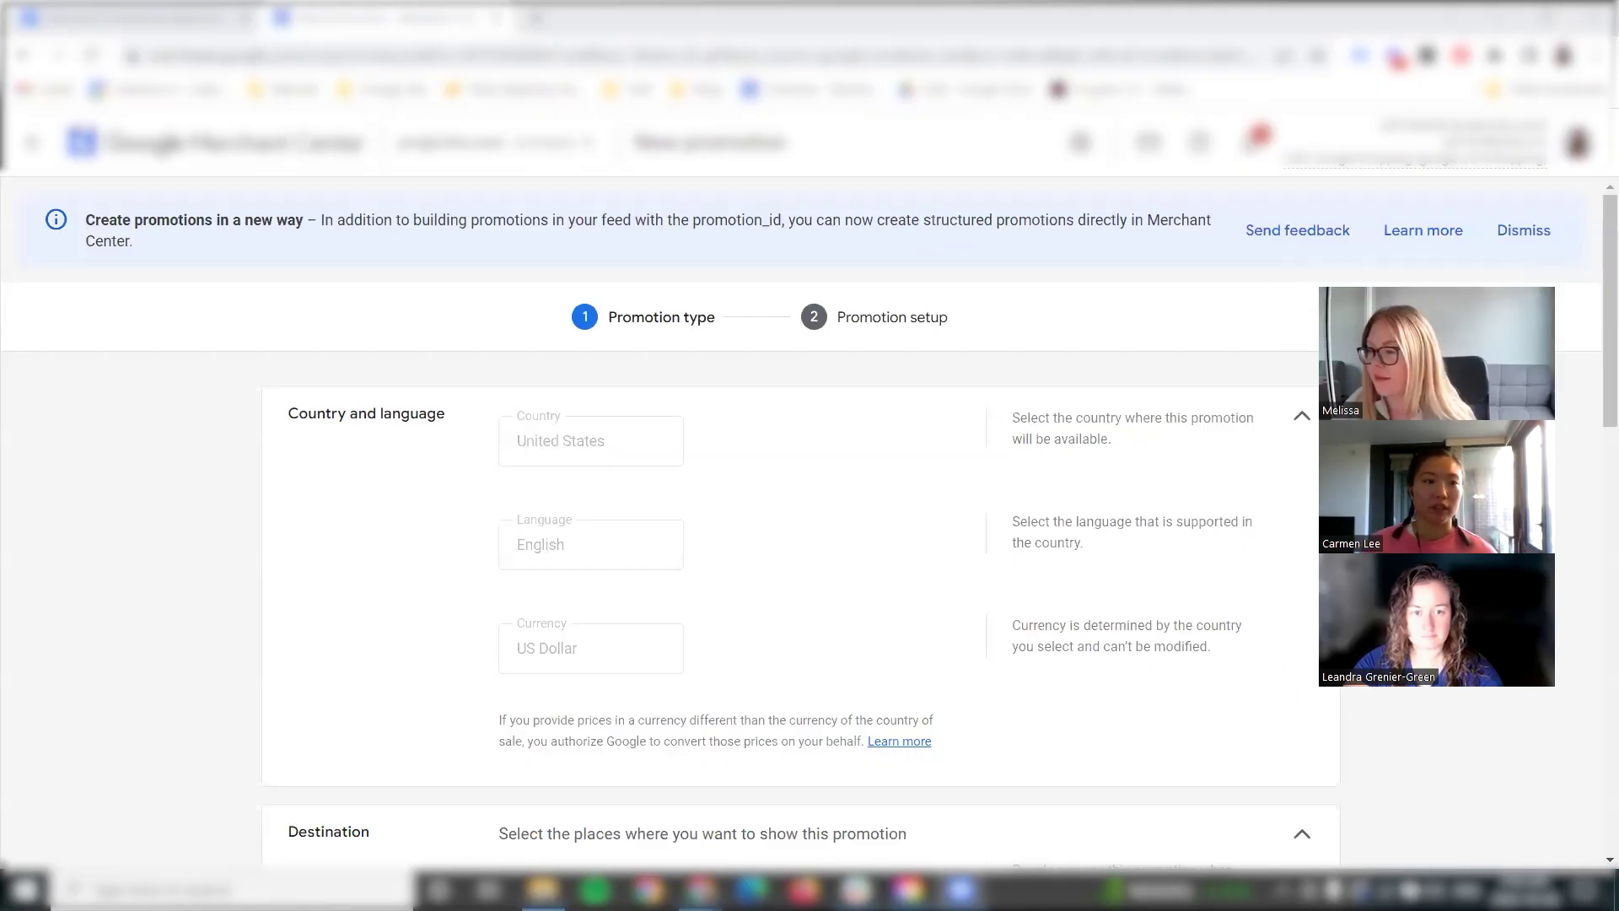
Switch to Google Merchant Center, leave the open promotion form and start a new promotion from the Promotions page
{"action": "left_click", "coordinate": [34, 141]}
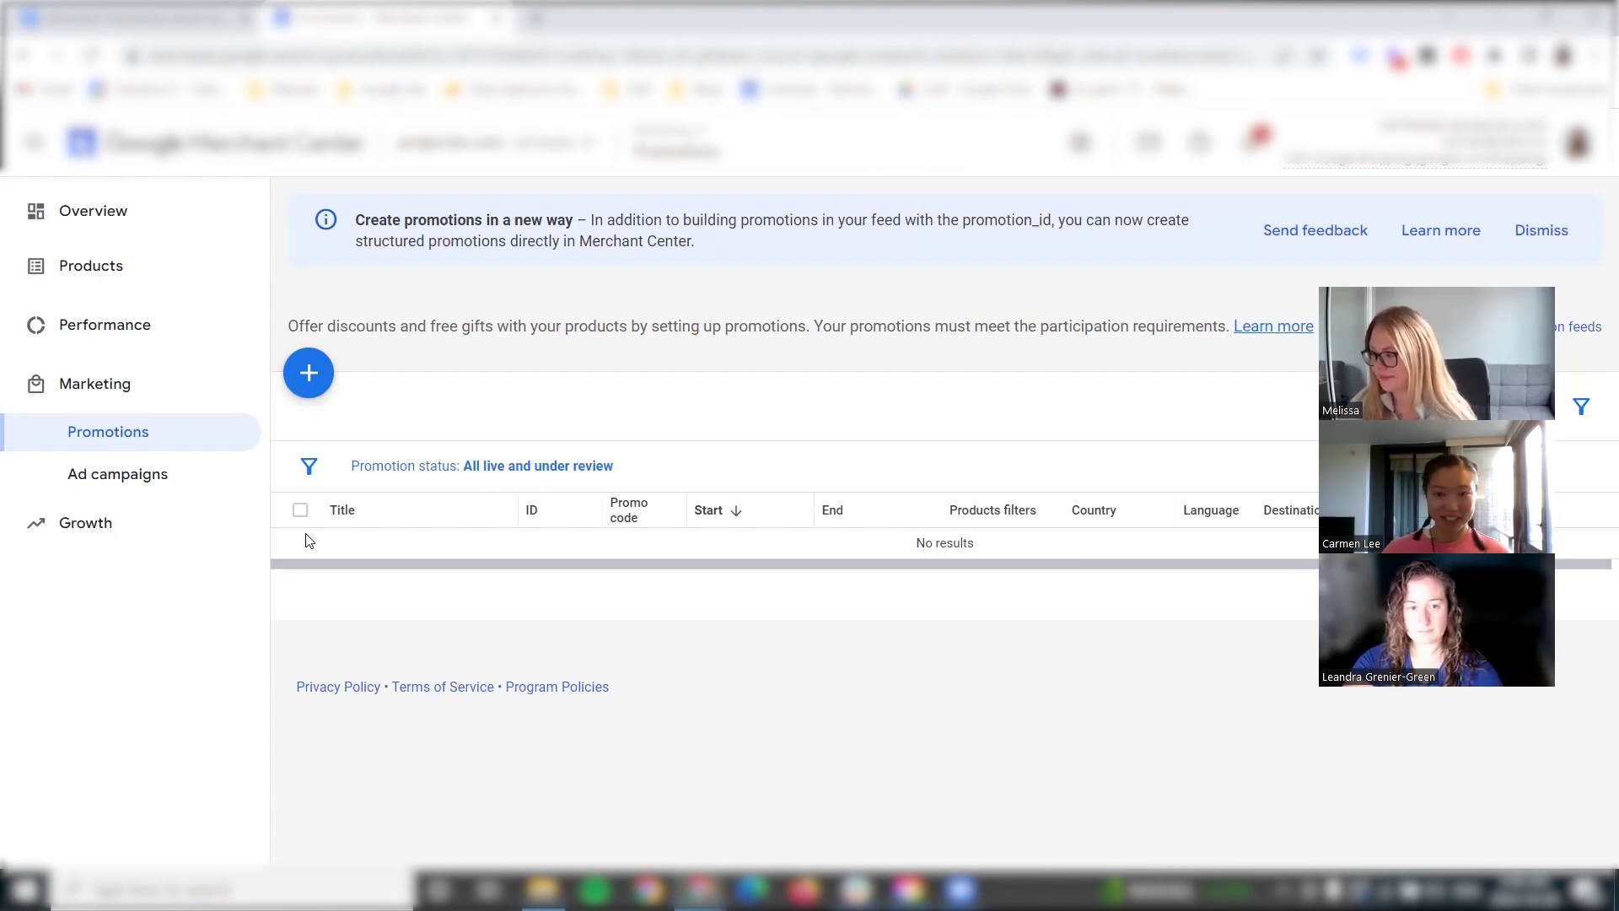
{"action": "left_click", "coordinate": [308, 373]}
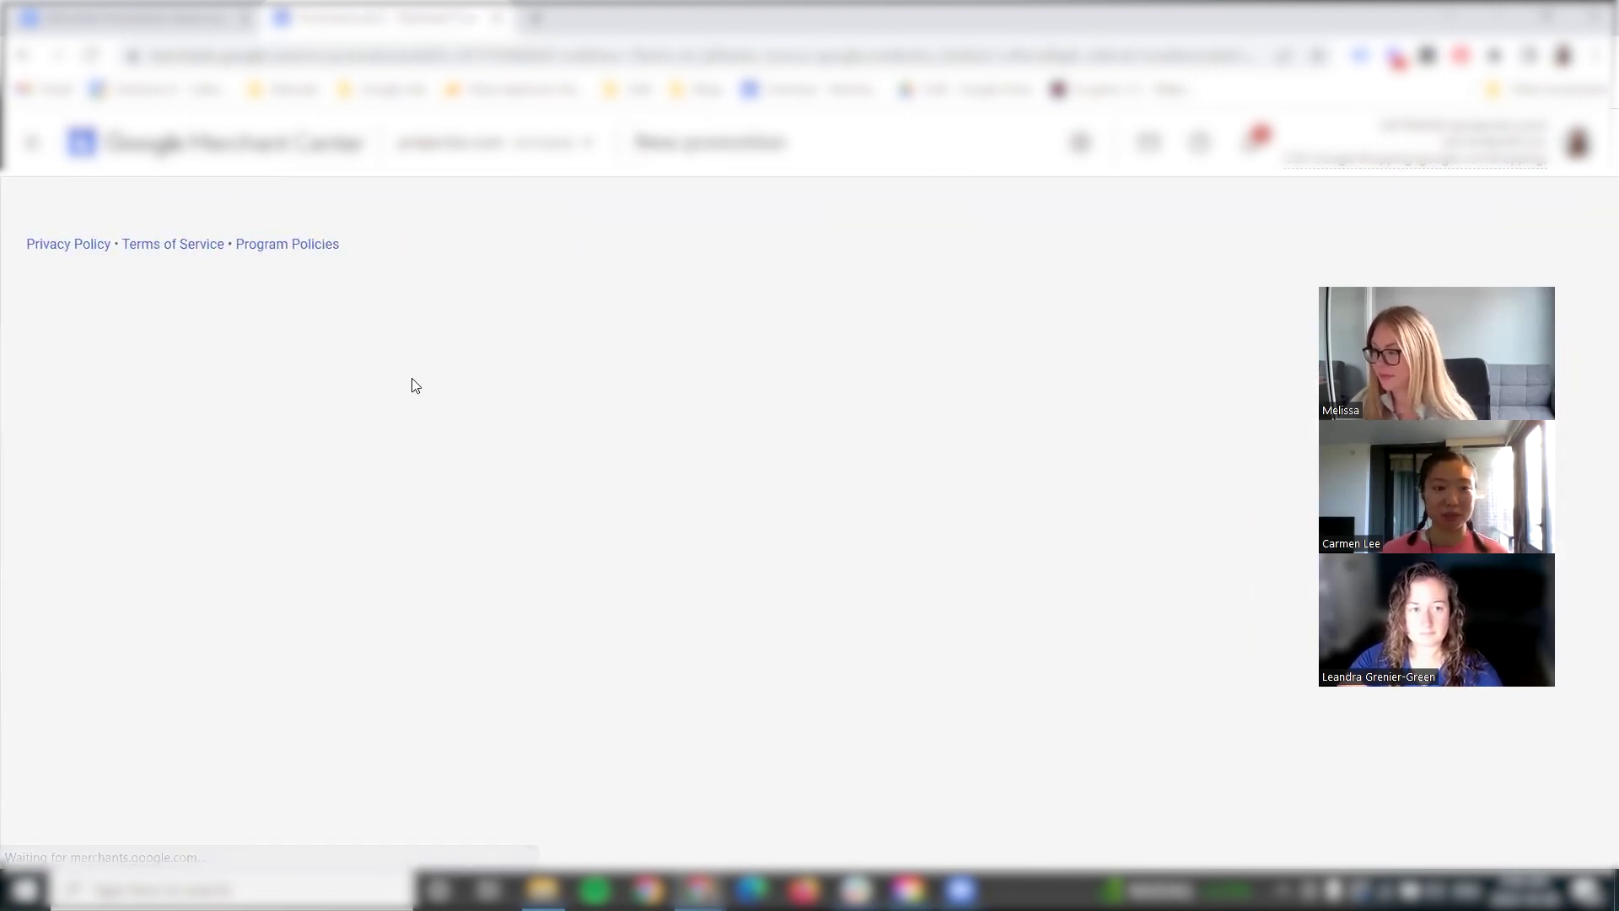
{"action": "left_click", "coordinate": [609, 459]}
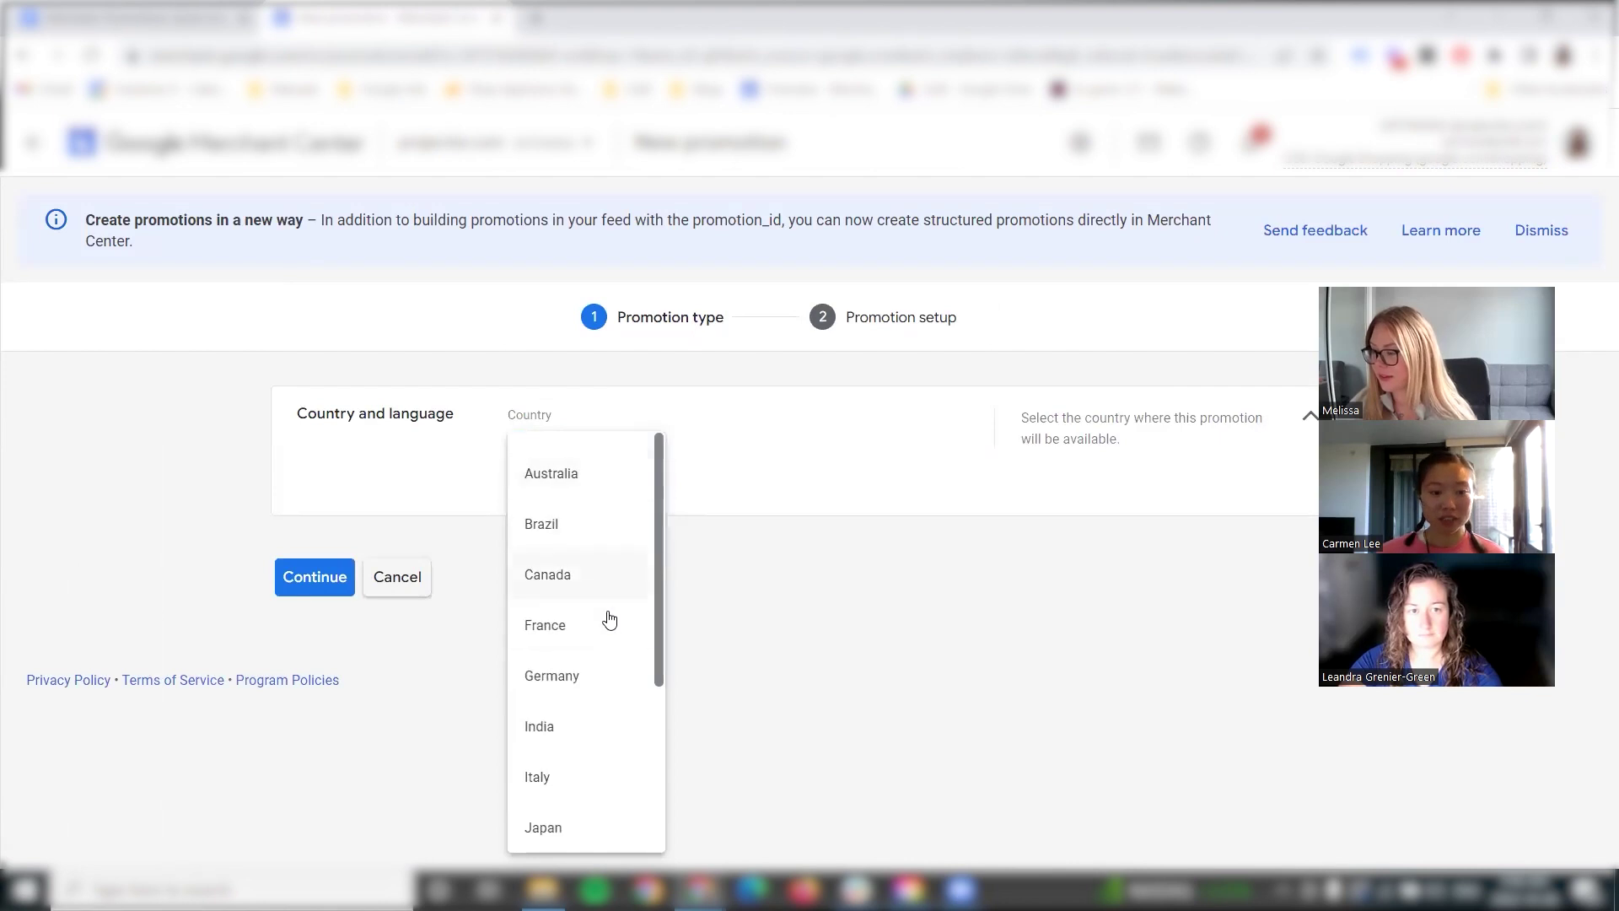
{"action": "left_click", "coordinate": [740, 517]}
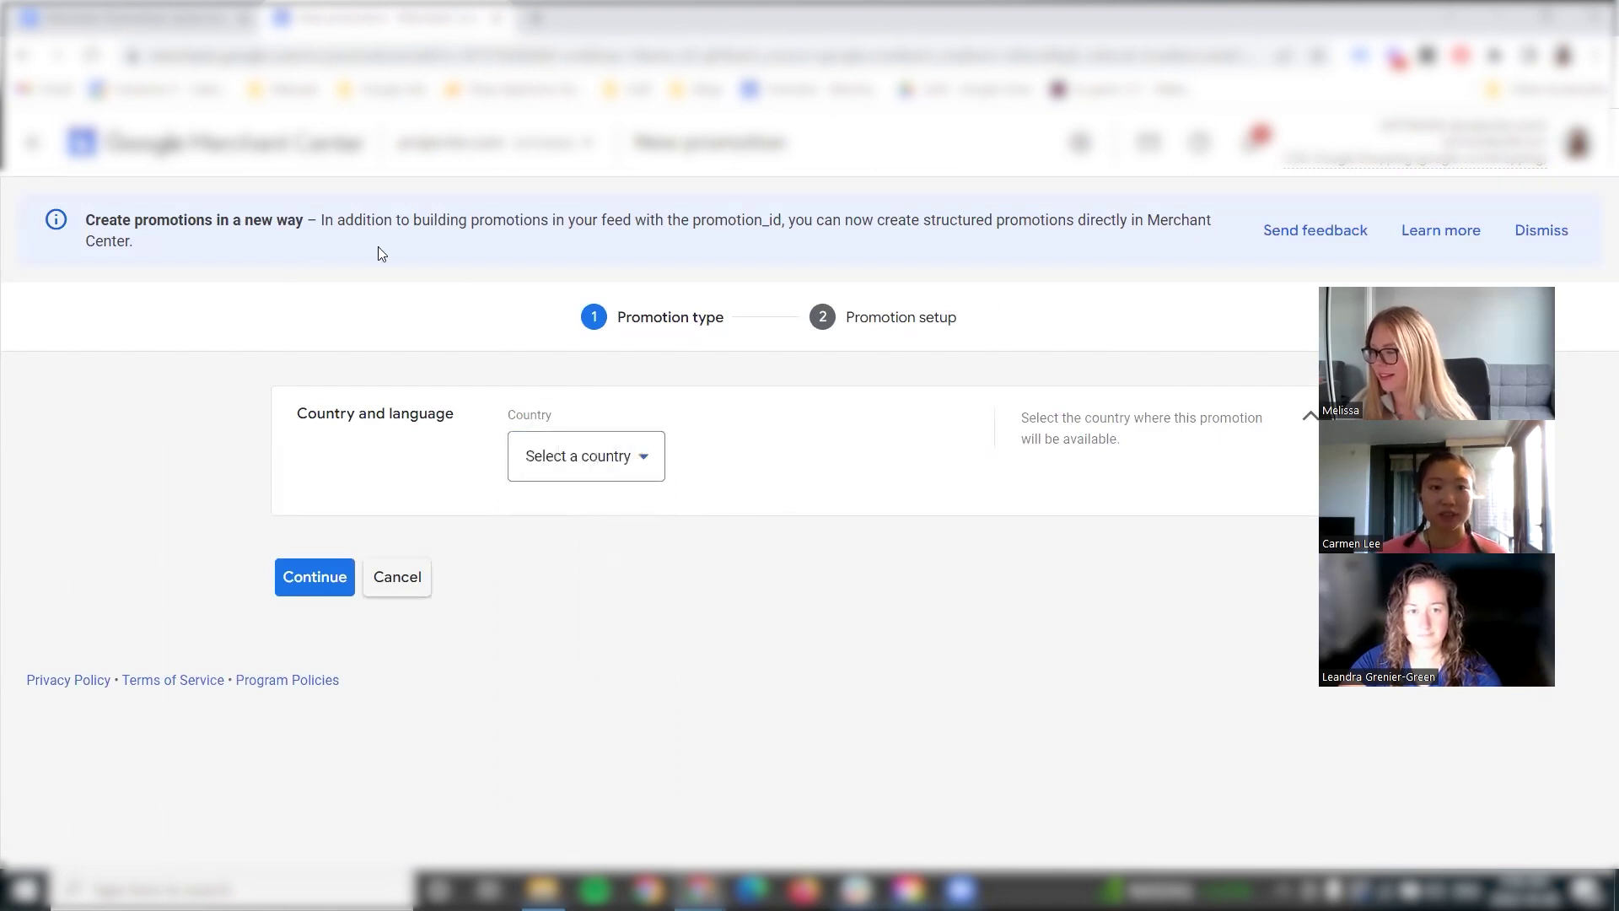
Set the new promotion's country to United States and its language to English
{"action": "left_click", "coordinate": [624, 468]}
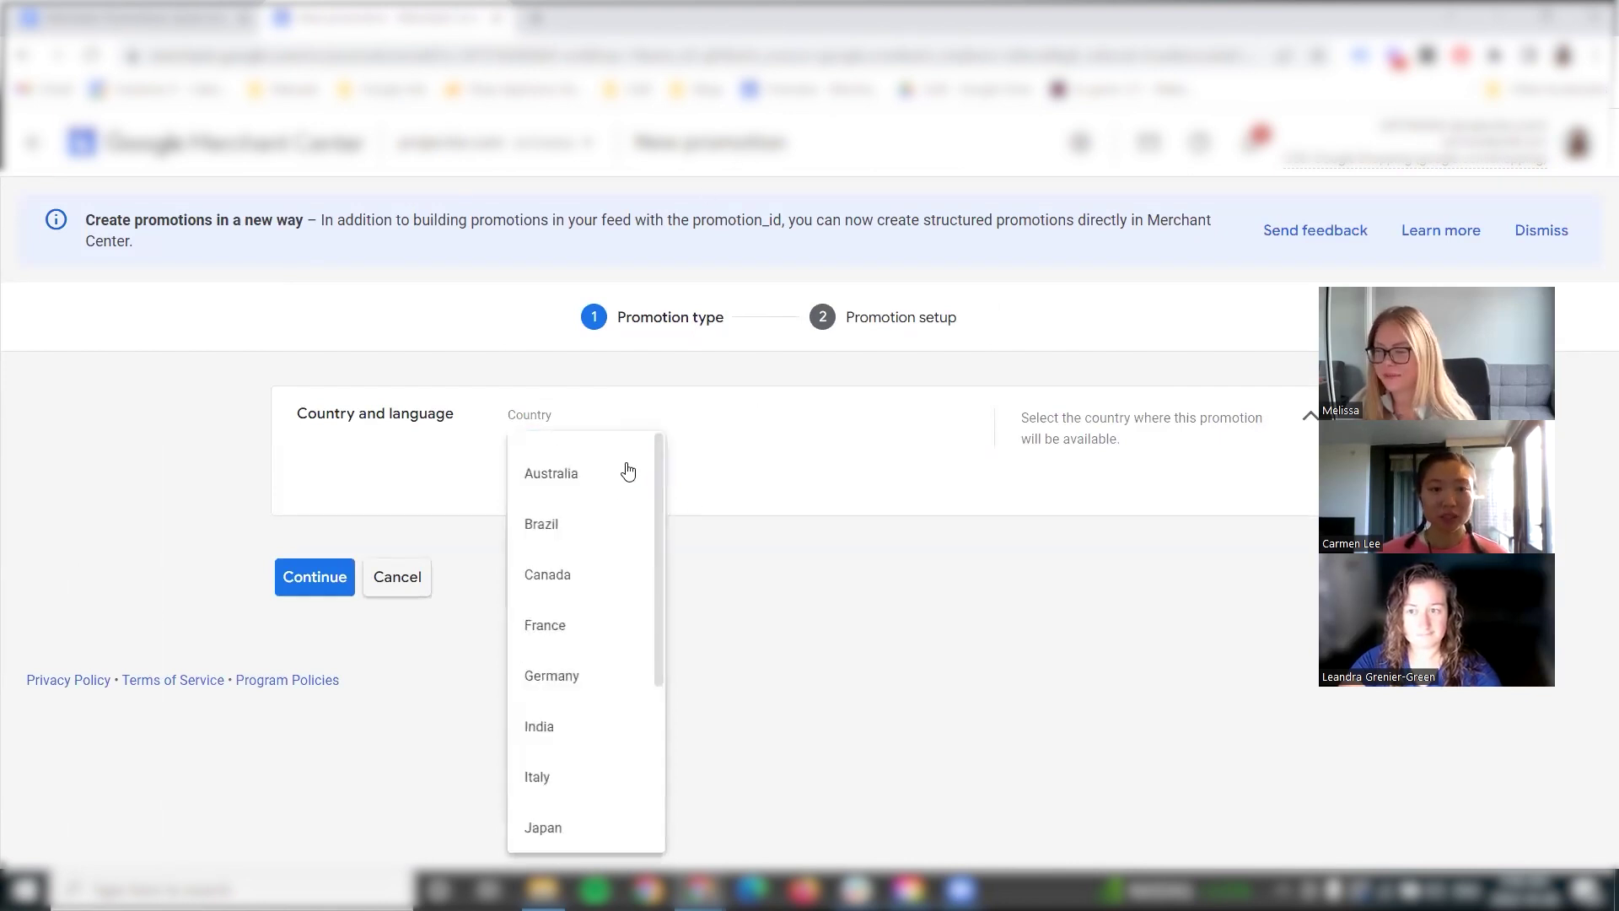
{"action": "scroll", "coordinate": [609, 665], "scroll_direction": "down", "scroll_amount": 3}
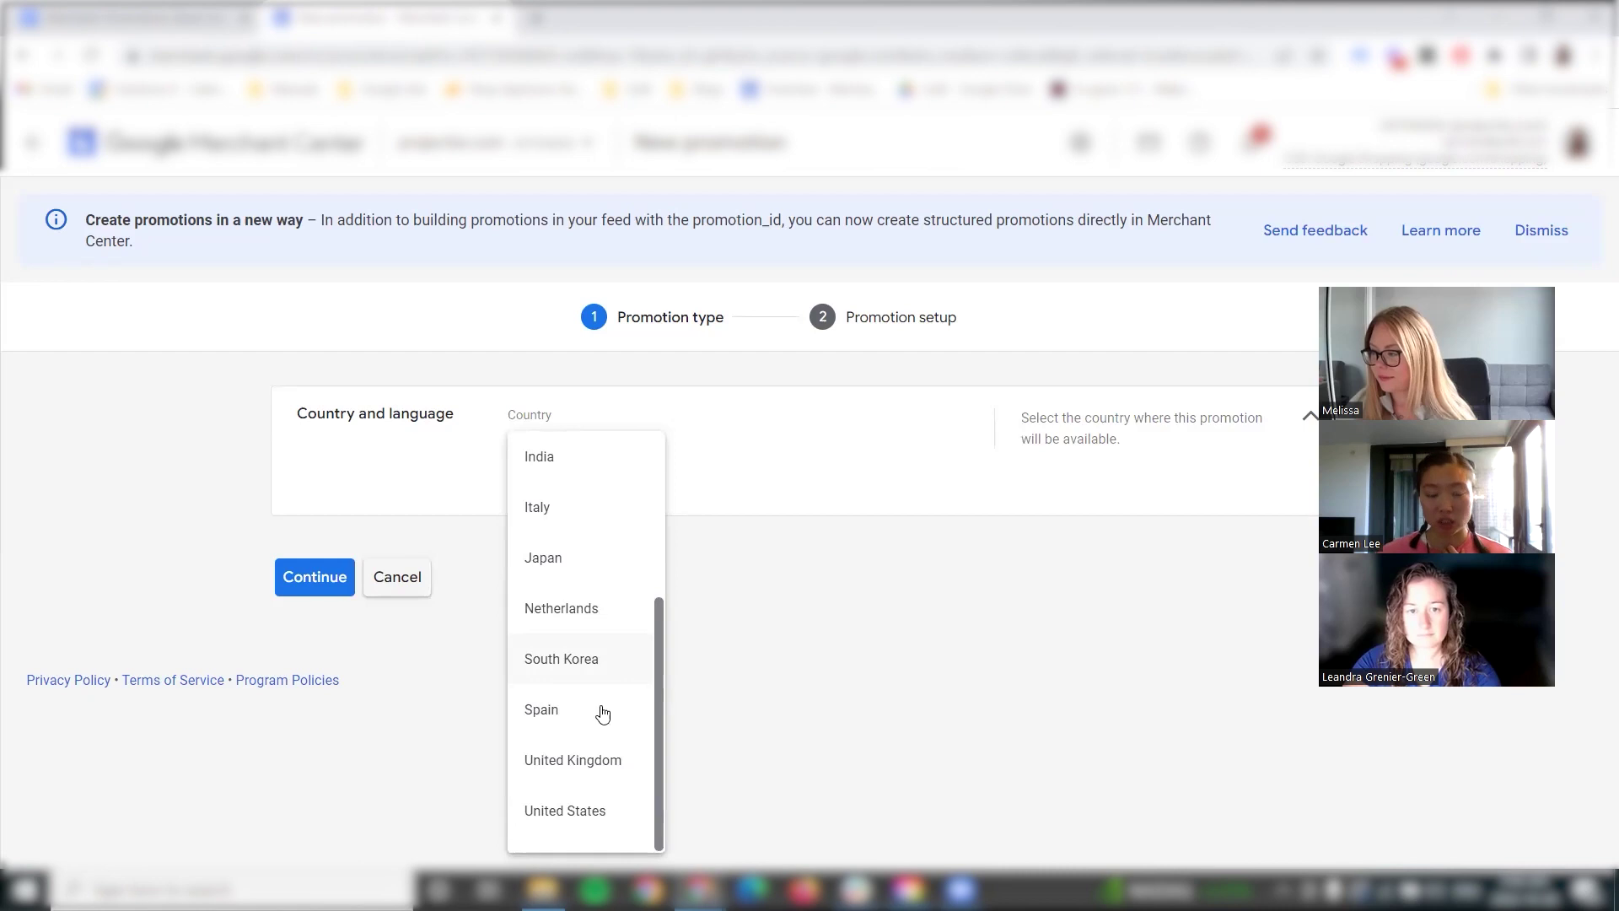
{"action": "left_click", "coordinate": [583, 815]}
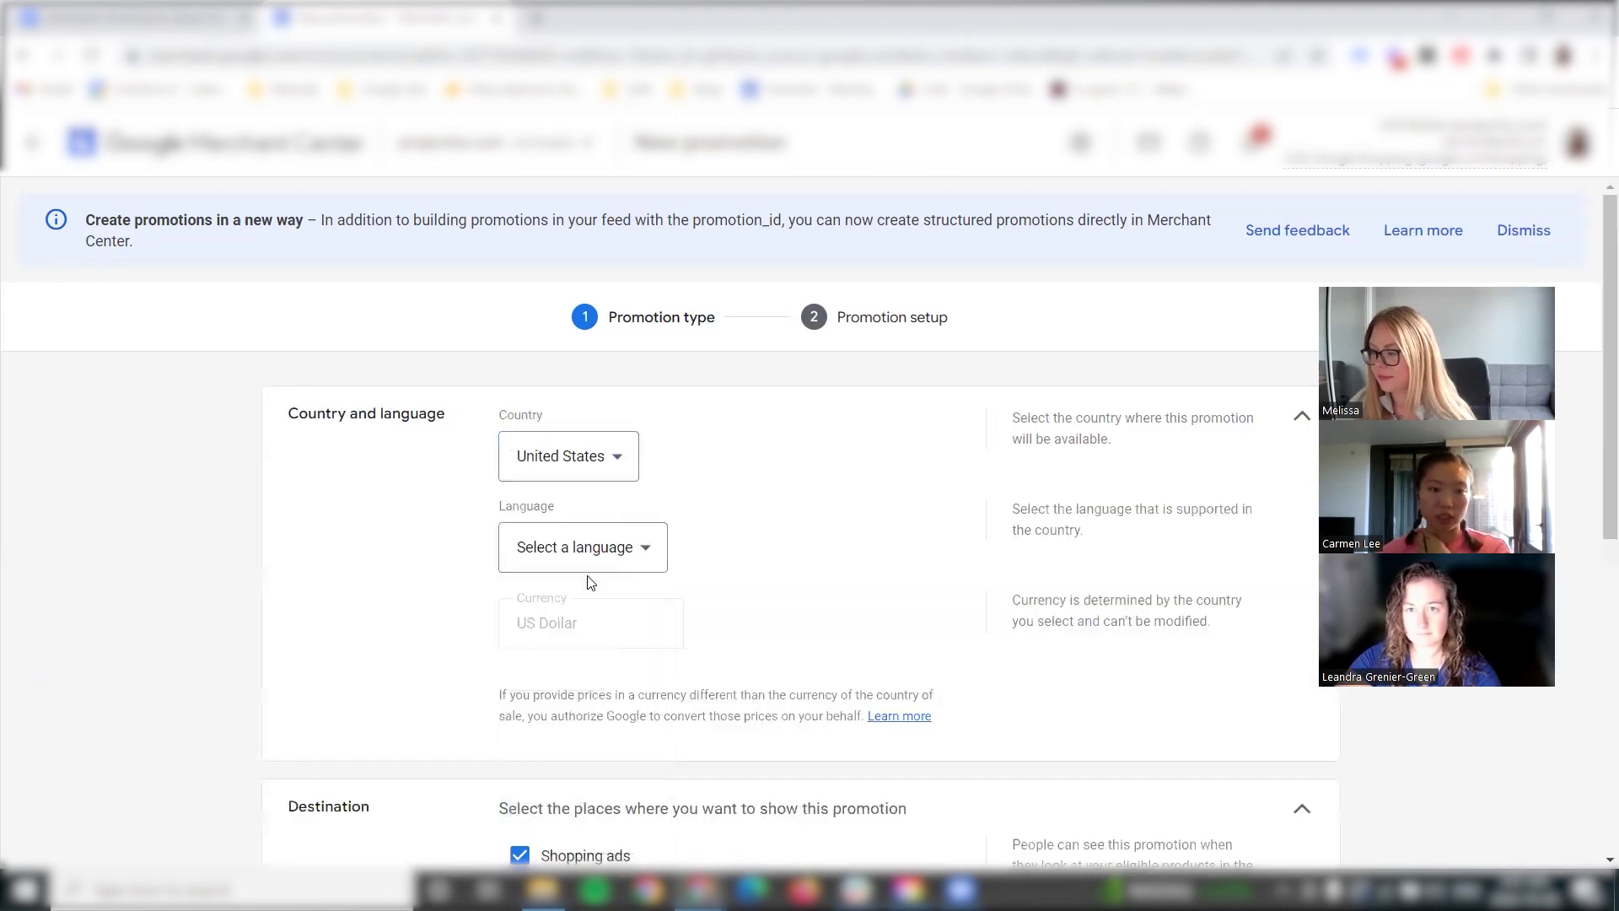
{"action": "left_click", "coordinate": [599, 553]}
{"action": "left_click", "coordinate": [544, 573]}
Choose Free gift as the promotion category and Get a free gift as the promotion type
{"action": "scroll", "coordinate": [402, 613], "scroll_direction": "down", "scroll_amount": 5}
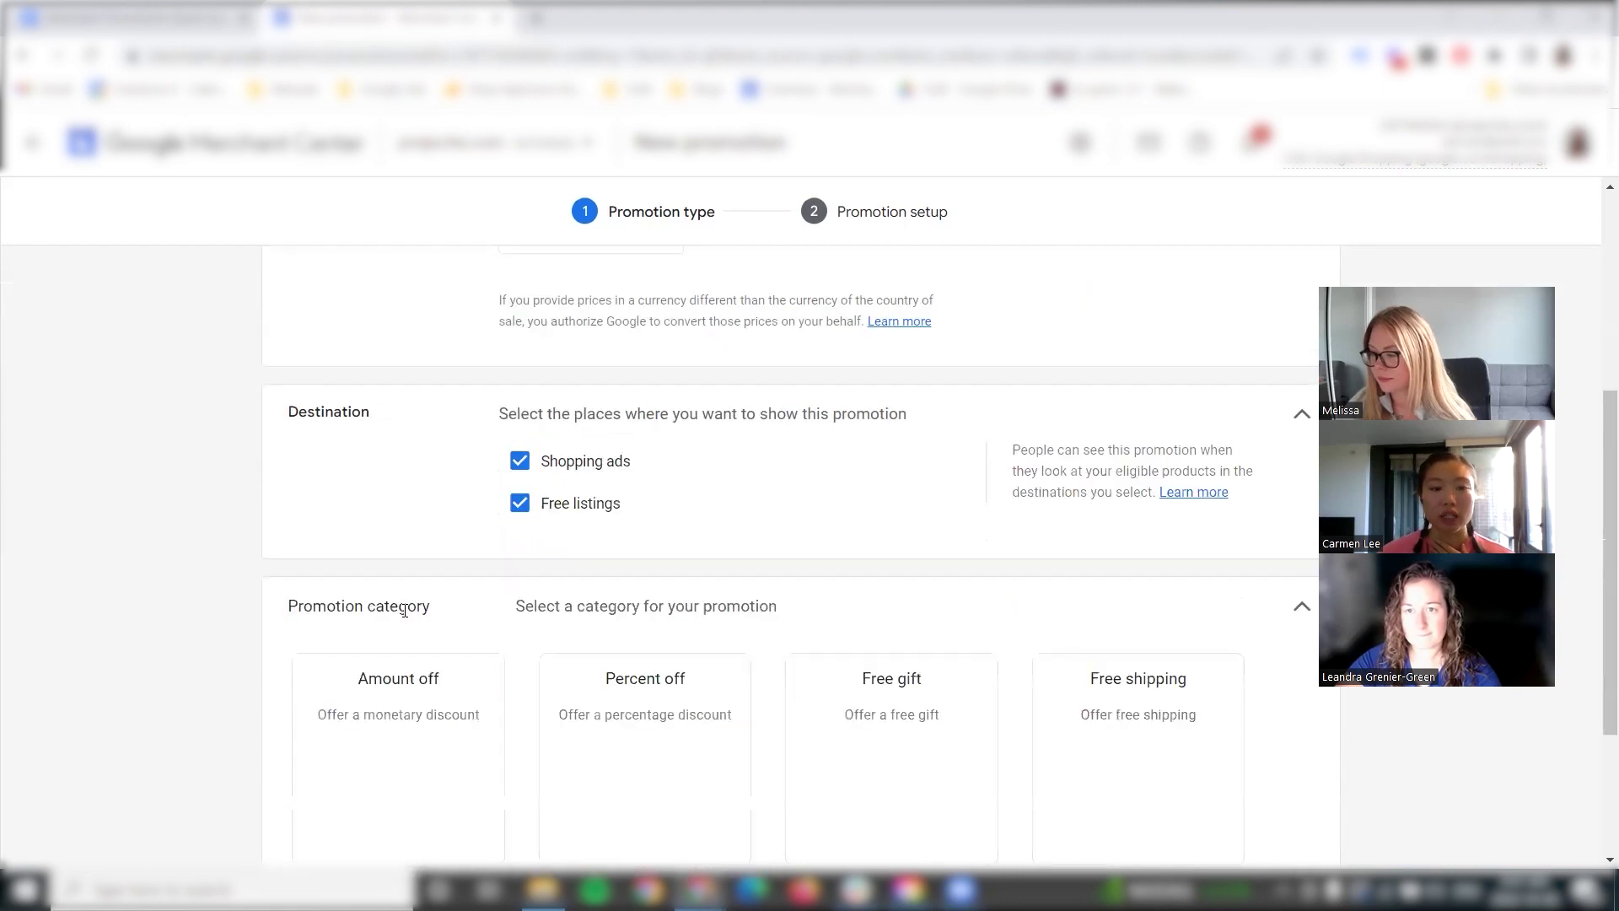
{"action": "scroll", "coordinate": [405, 606], "scroll_direction": "up", "scroll_amount": 2}
{"action": "scroll", "coordinate": [405, 604], "scroll_direction": "down", "scroll_amount": 4}
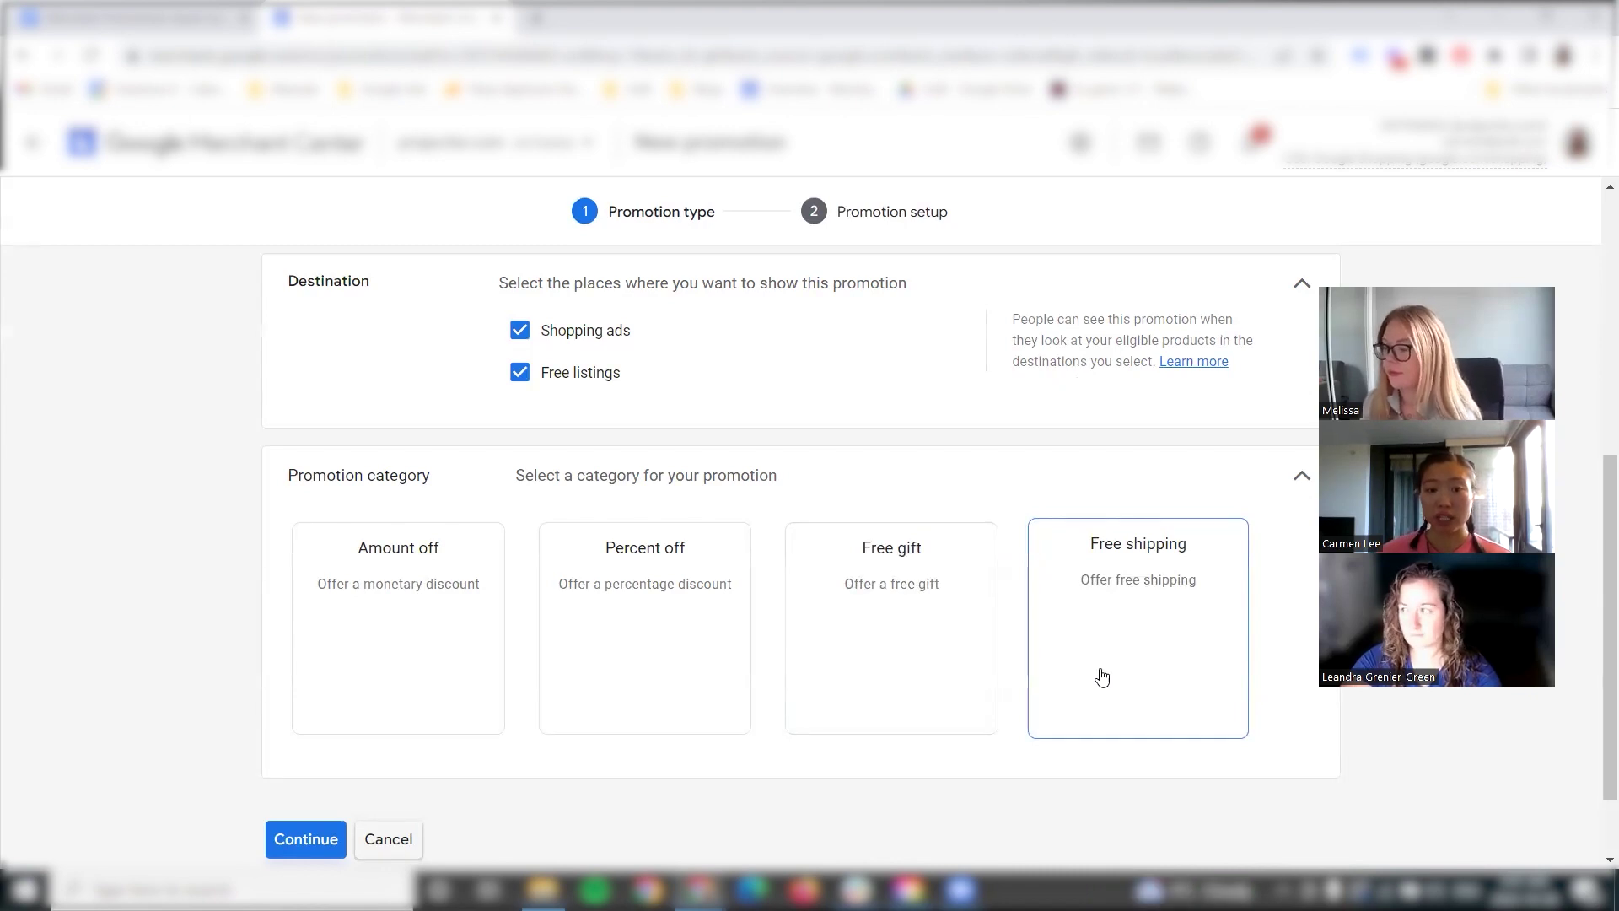
{"action": "left_click", "coordinate": [973, 671]}
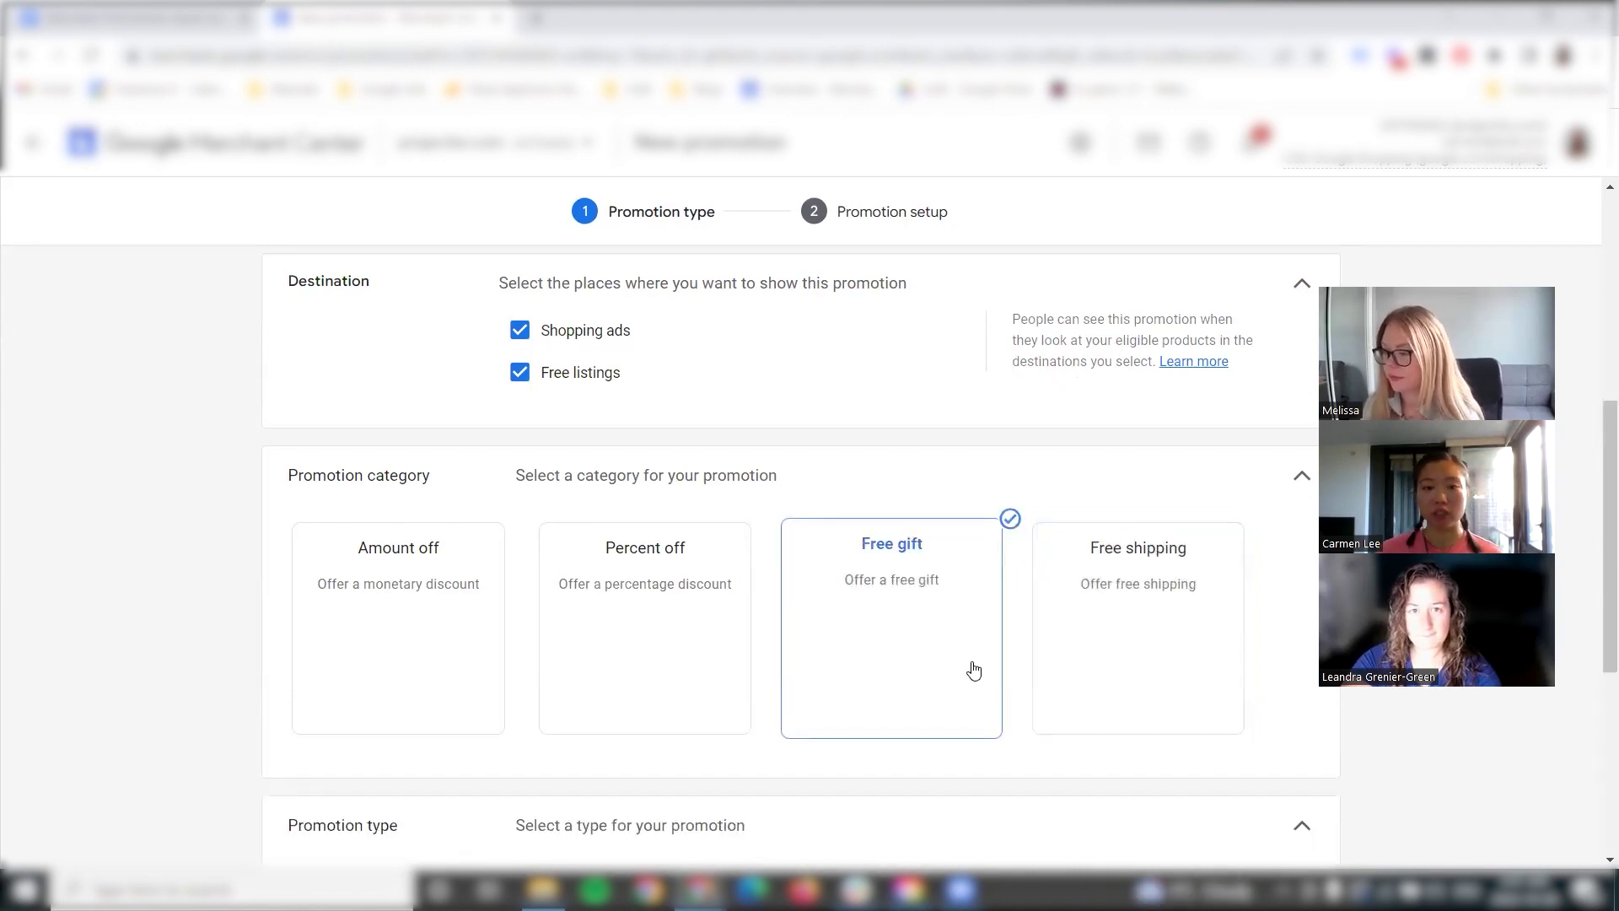
{"action": "scroll", "coordinate": [974, 670], "scroll_direction": "down", "scroll_amount": 3}
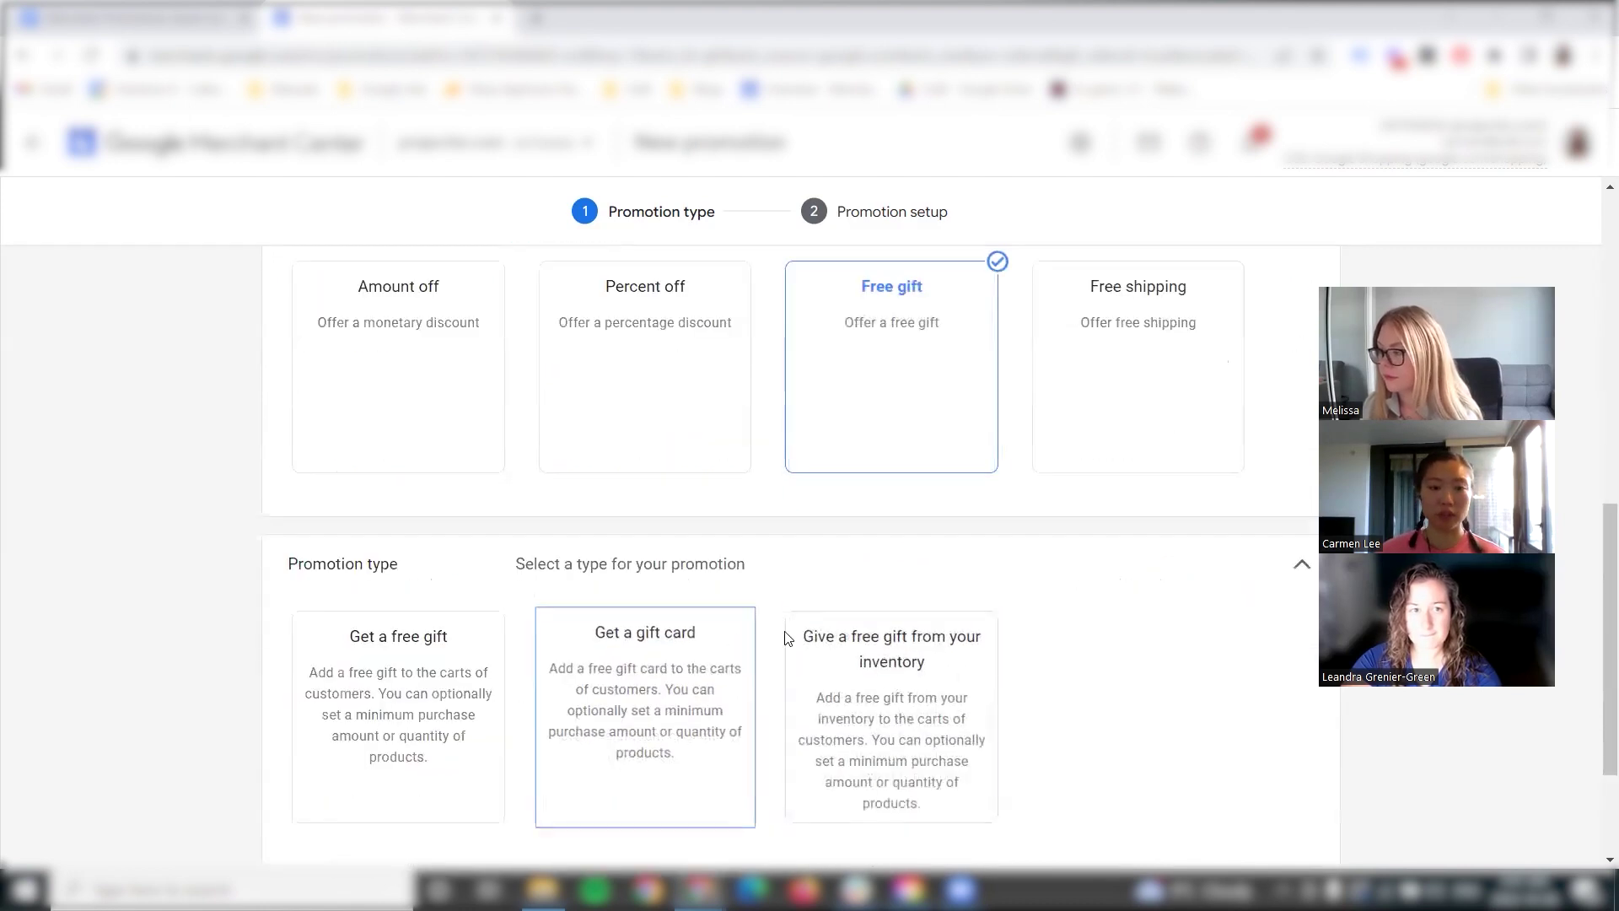
{"action": "scroll", "coordinate": [995, 615], "scroll_direction": "down", "scroll_amount": 2}
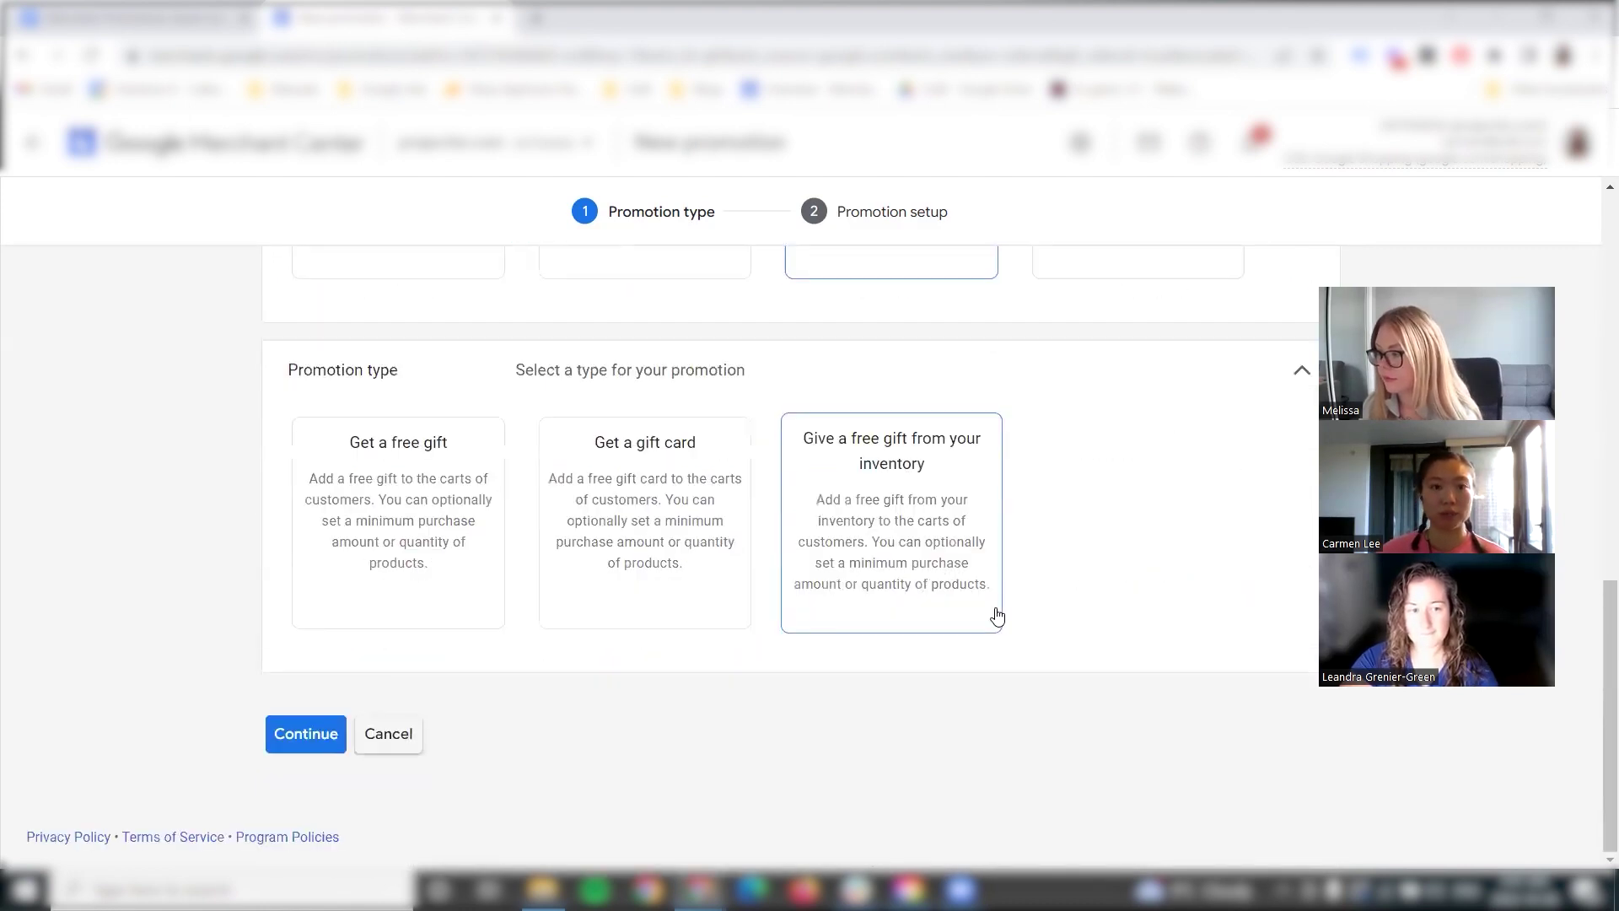
{"action": "left_click", "coordinate": [413, 590]}
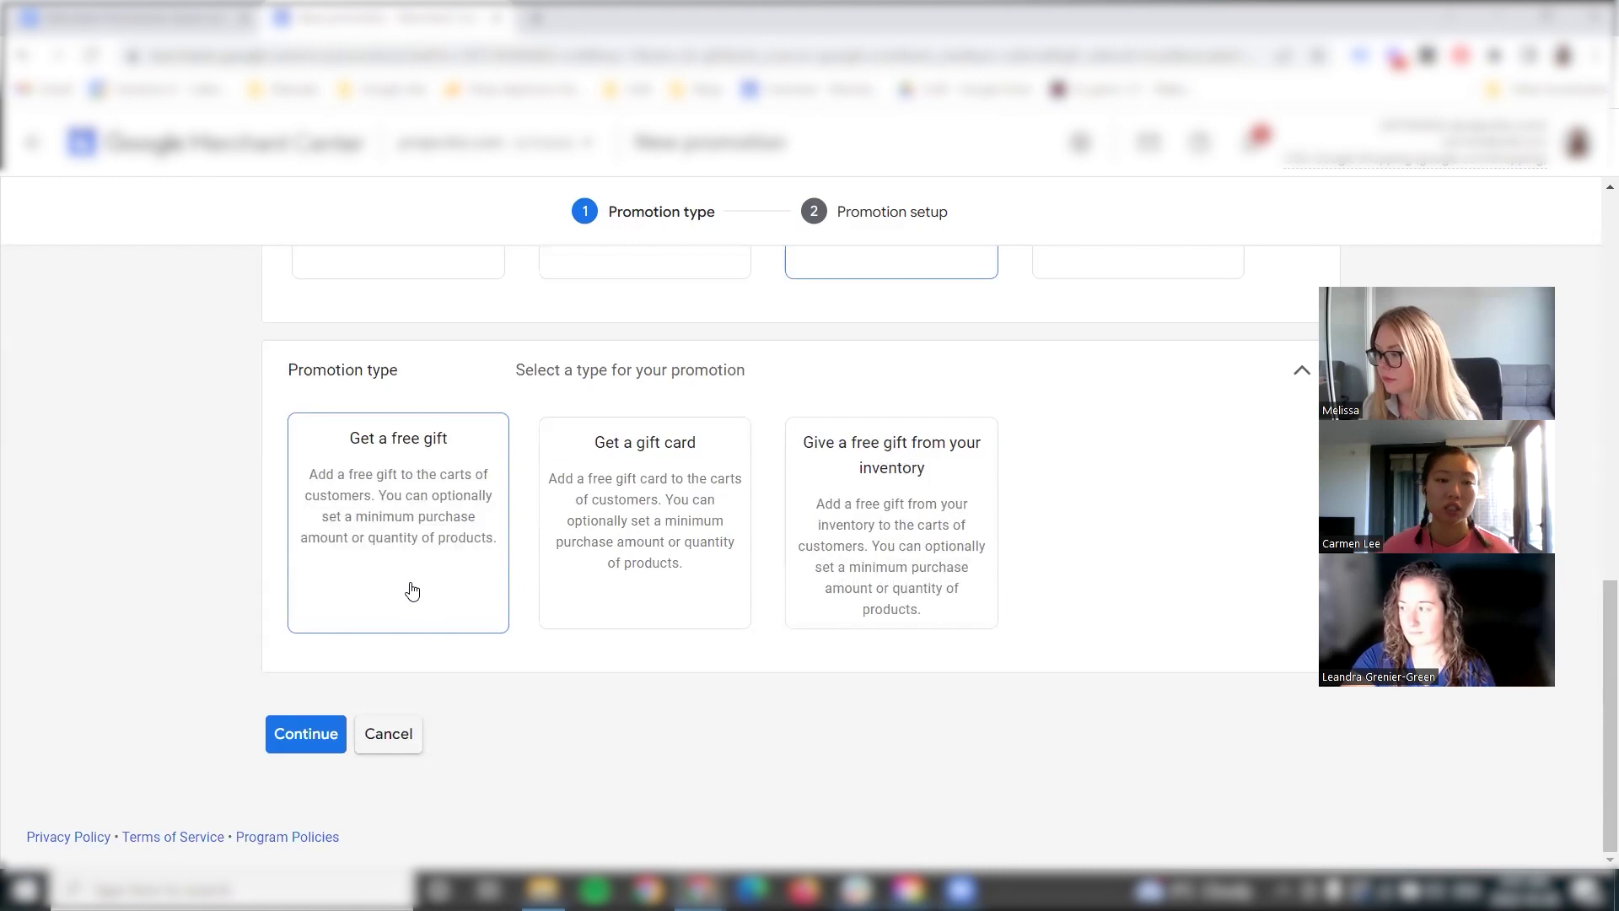
{"action": "left_click", "coordinate": [413, 590]}
Describe the free gift as Black High Heels, leave both minimum purchase fields empty and continue to the promotion setup
{"action": "scroll", "coordinate": [412, 582], "scroll_direction": "down", "scroll_amount": 2}
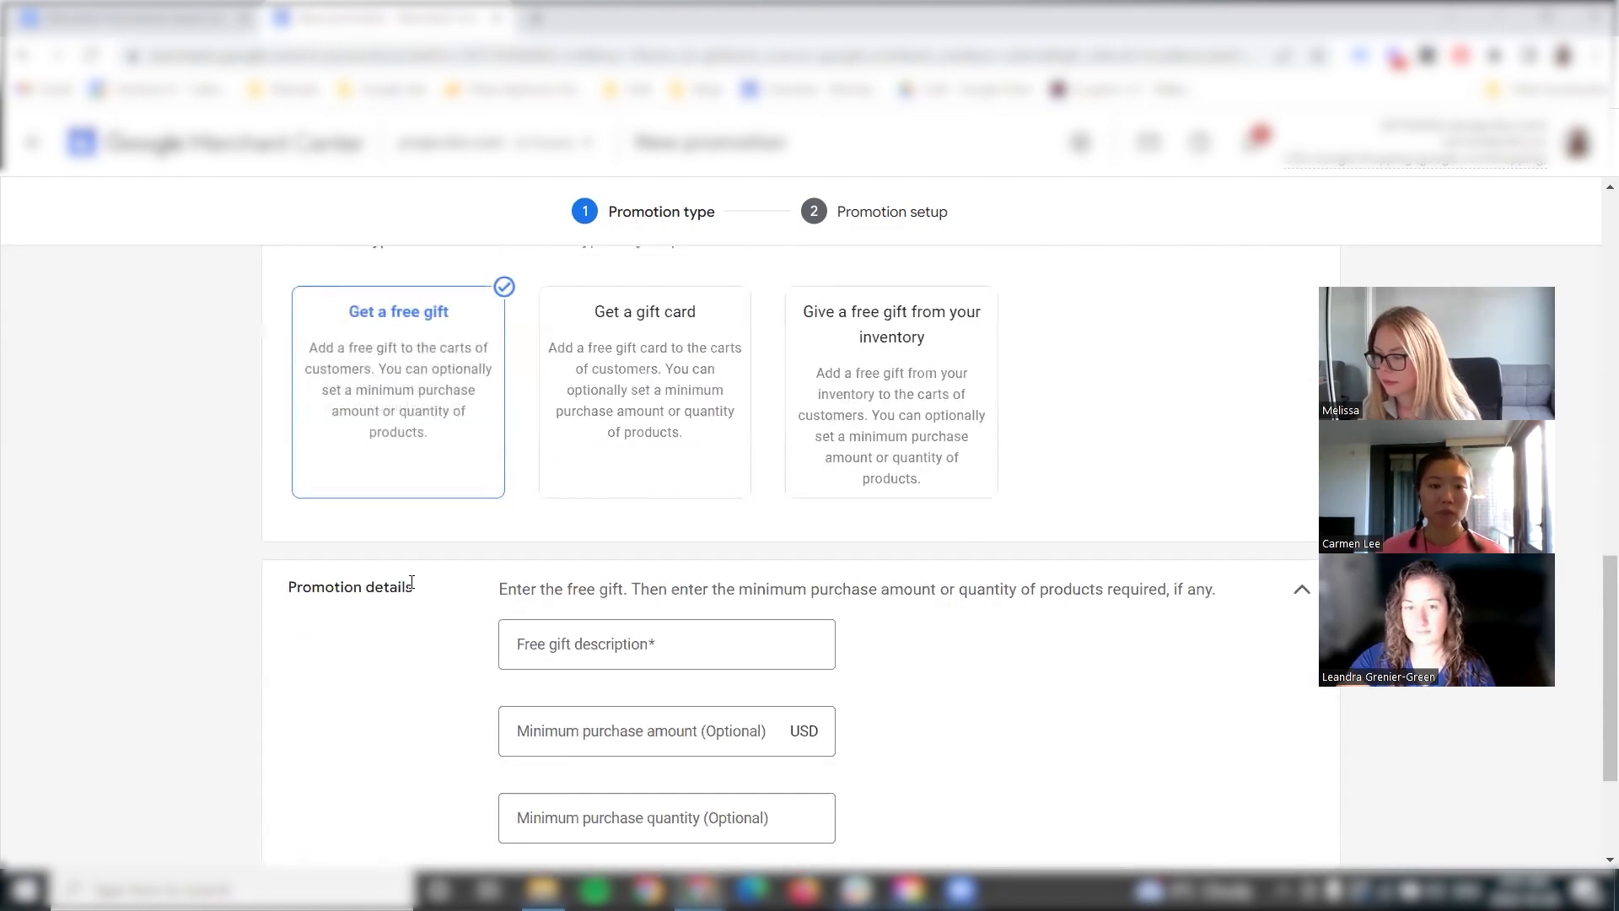
{"action": "left_click", "coordinate": [661, 650]}
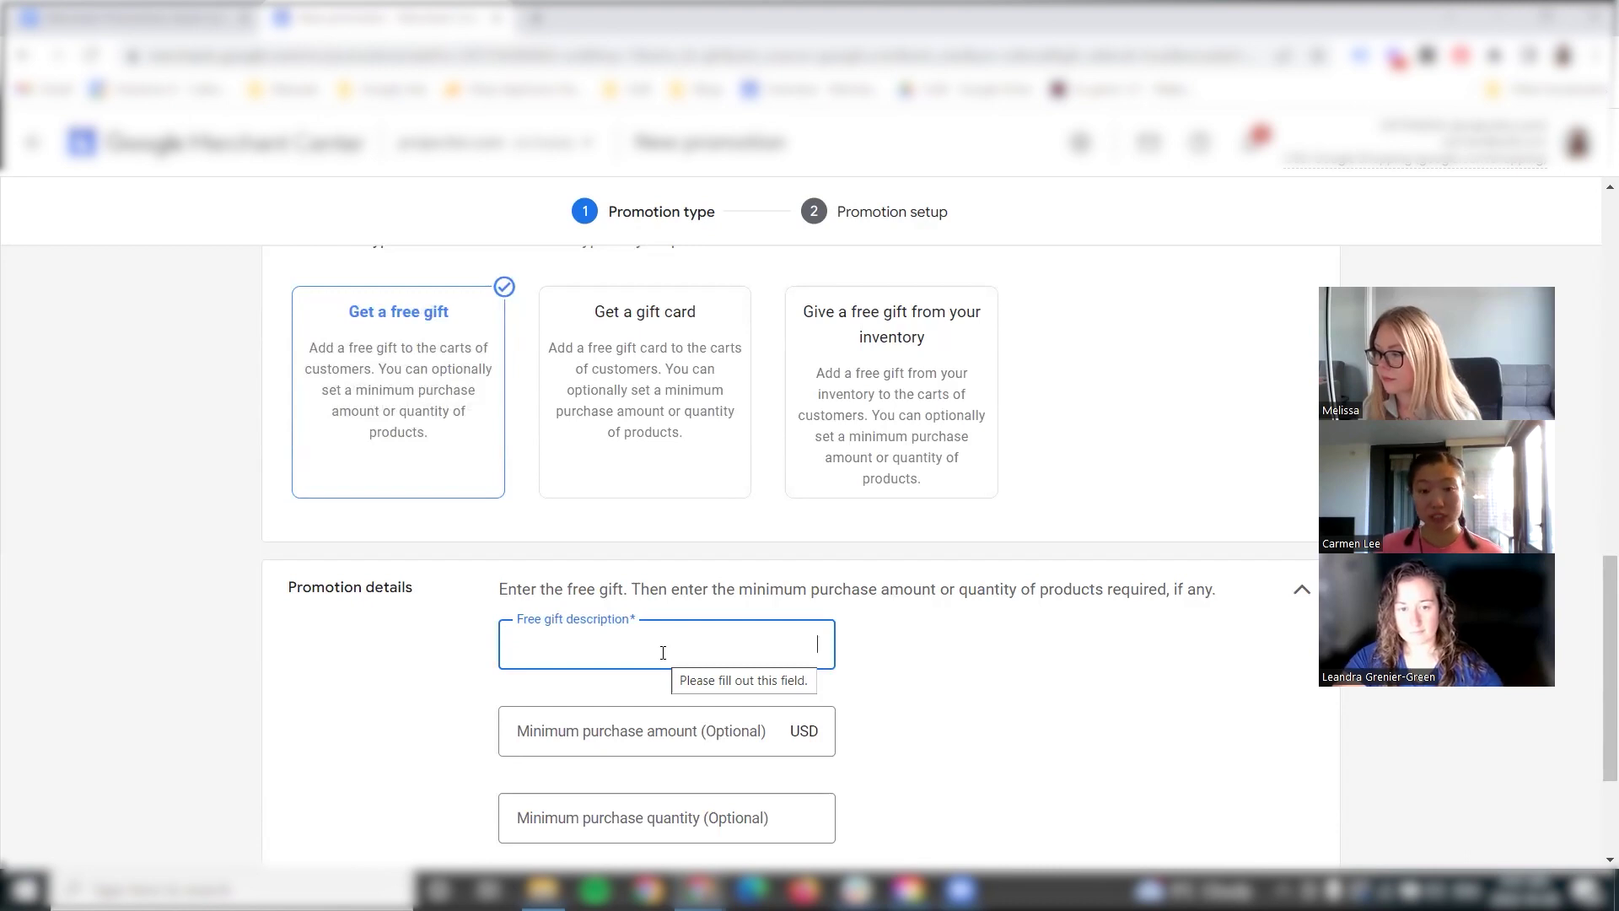
{"action": "type", "text": "Black High Heels"}
{"action": "scroll", "coordinate": [931, 707], "scroll_direction": "down", "scroll_amount": 2}
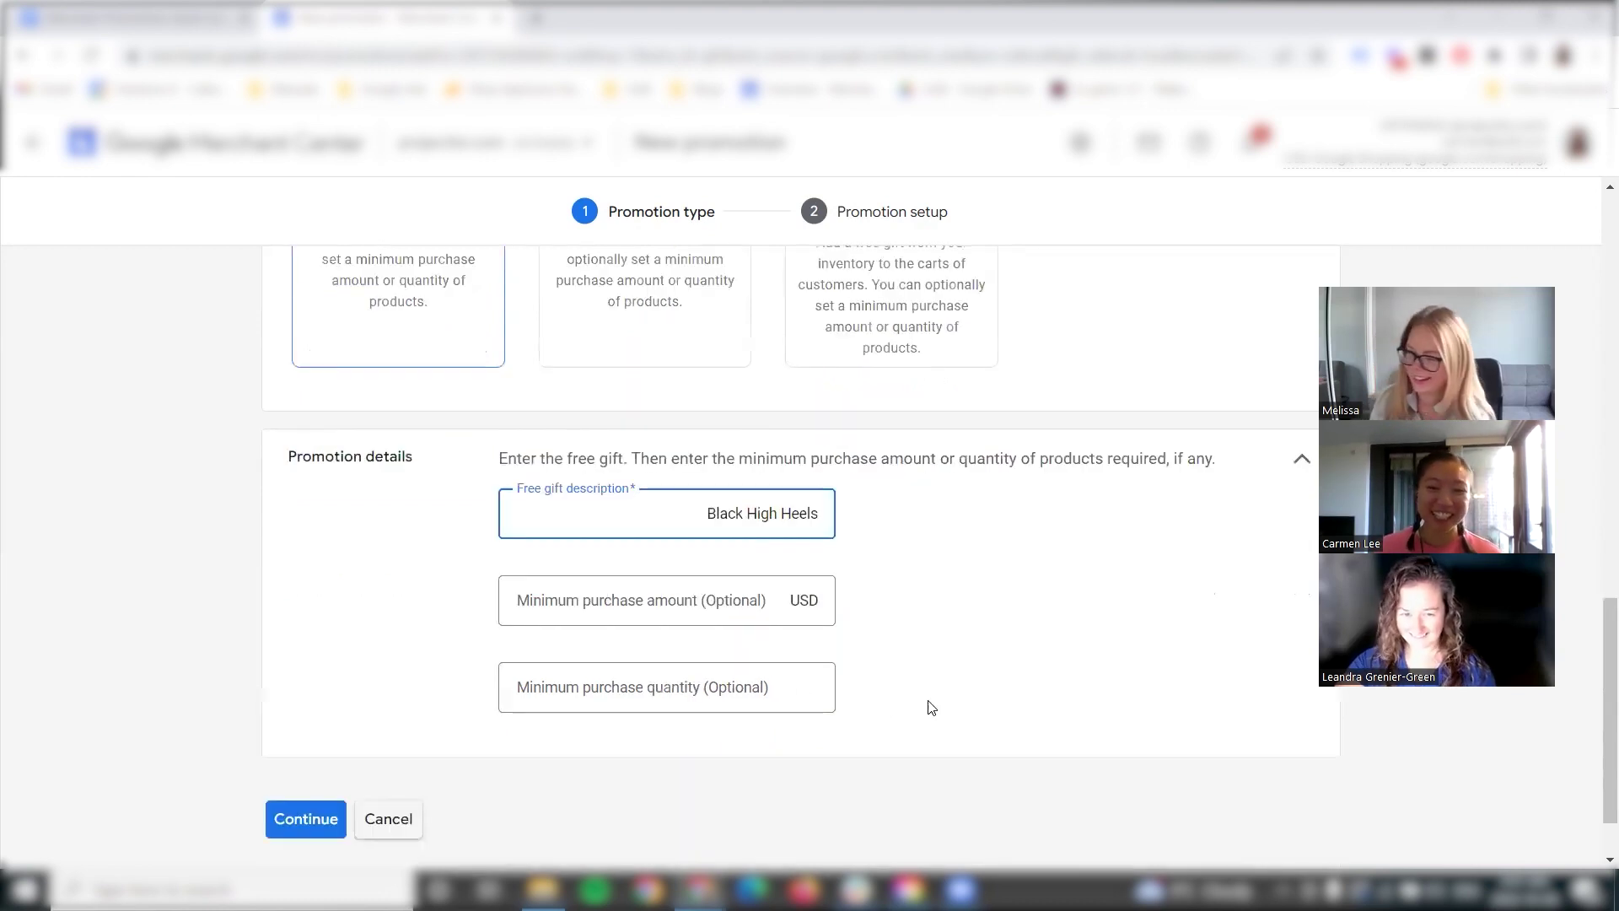
{"action": "left_click", "coordinate": [585, 604]}
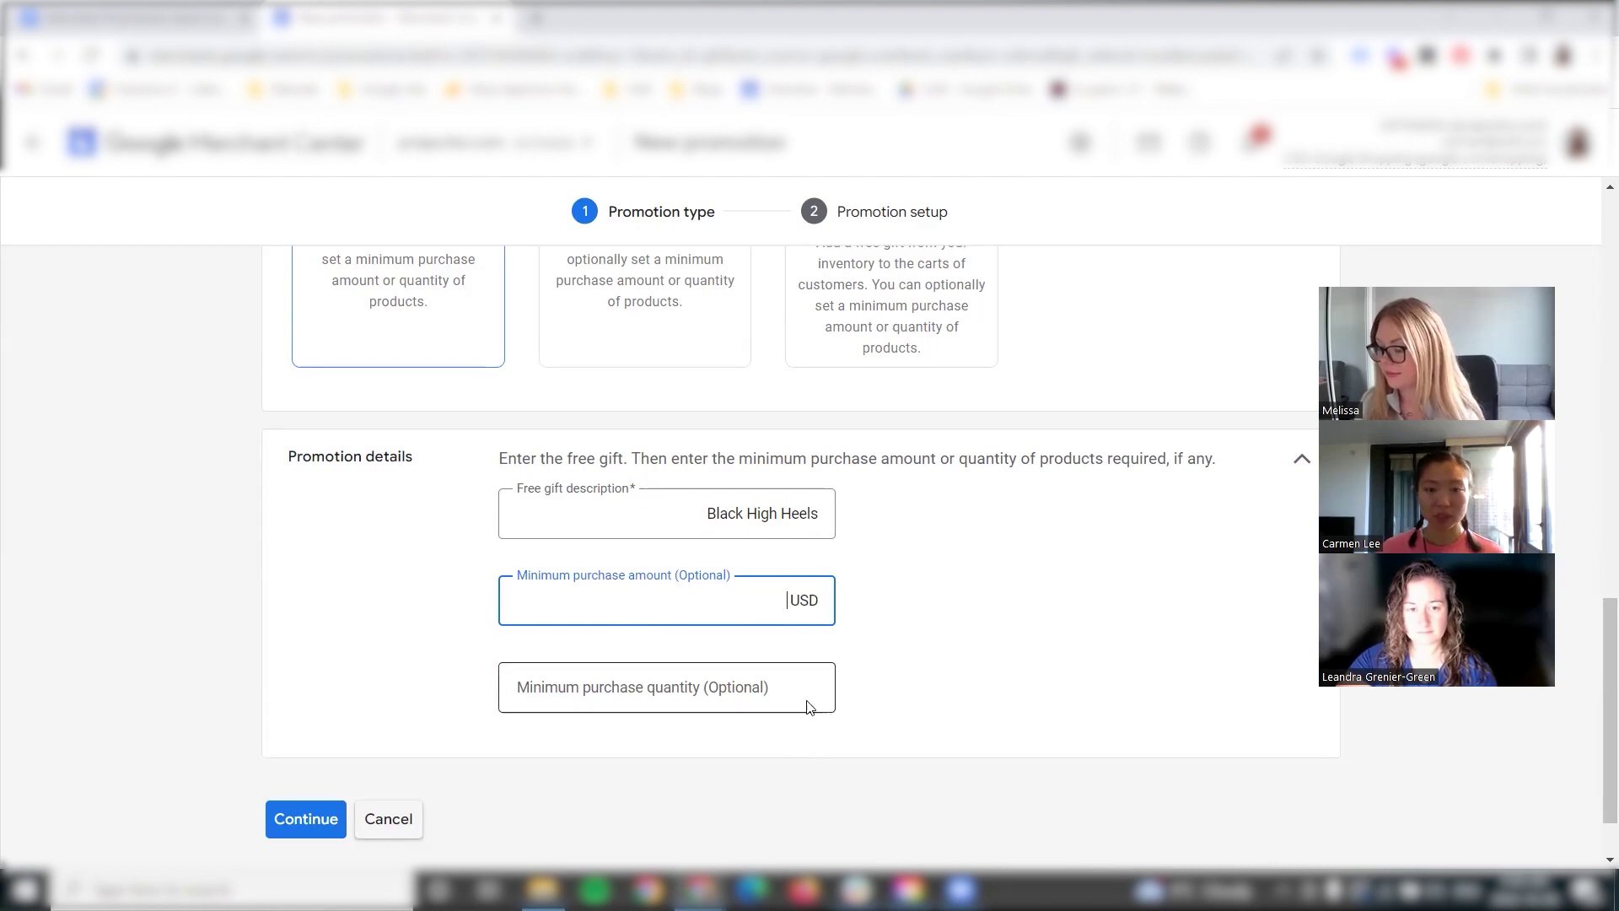
{"action": "left_click", "coordinate": [637, 684]}
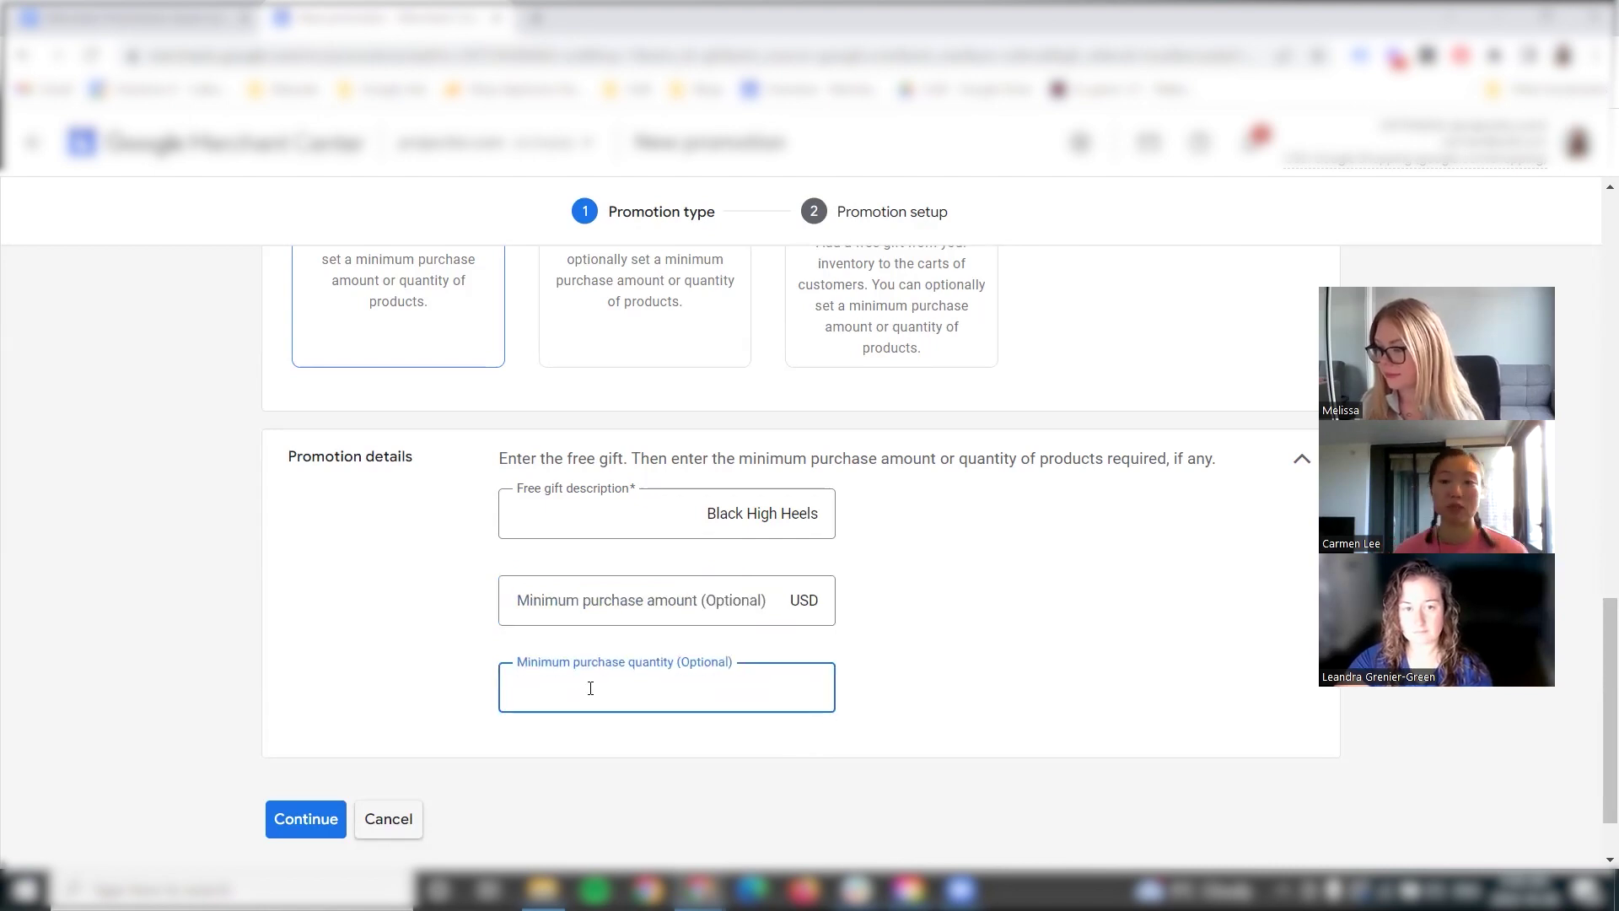
{"action": "left_click", "coordinate": [299, 821]}
Give the promotion the title Black Friday 23 and the promotion ID BF23
{"action": "scroll", "coordinate": [749, 654], "scroll_direction": "up", "scroll_amount": 6}
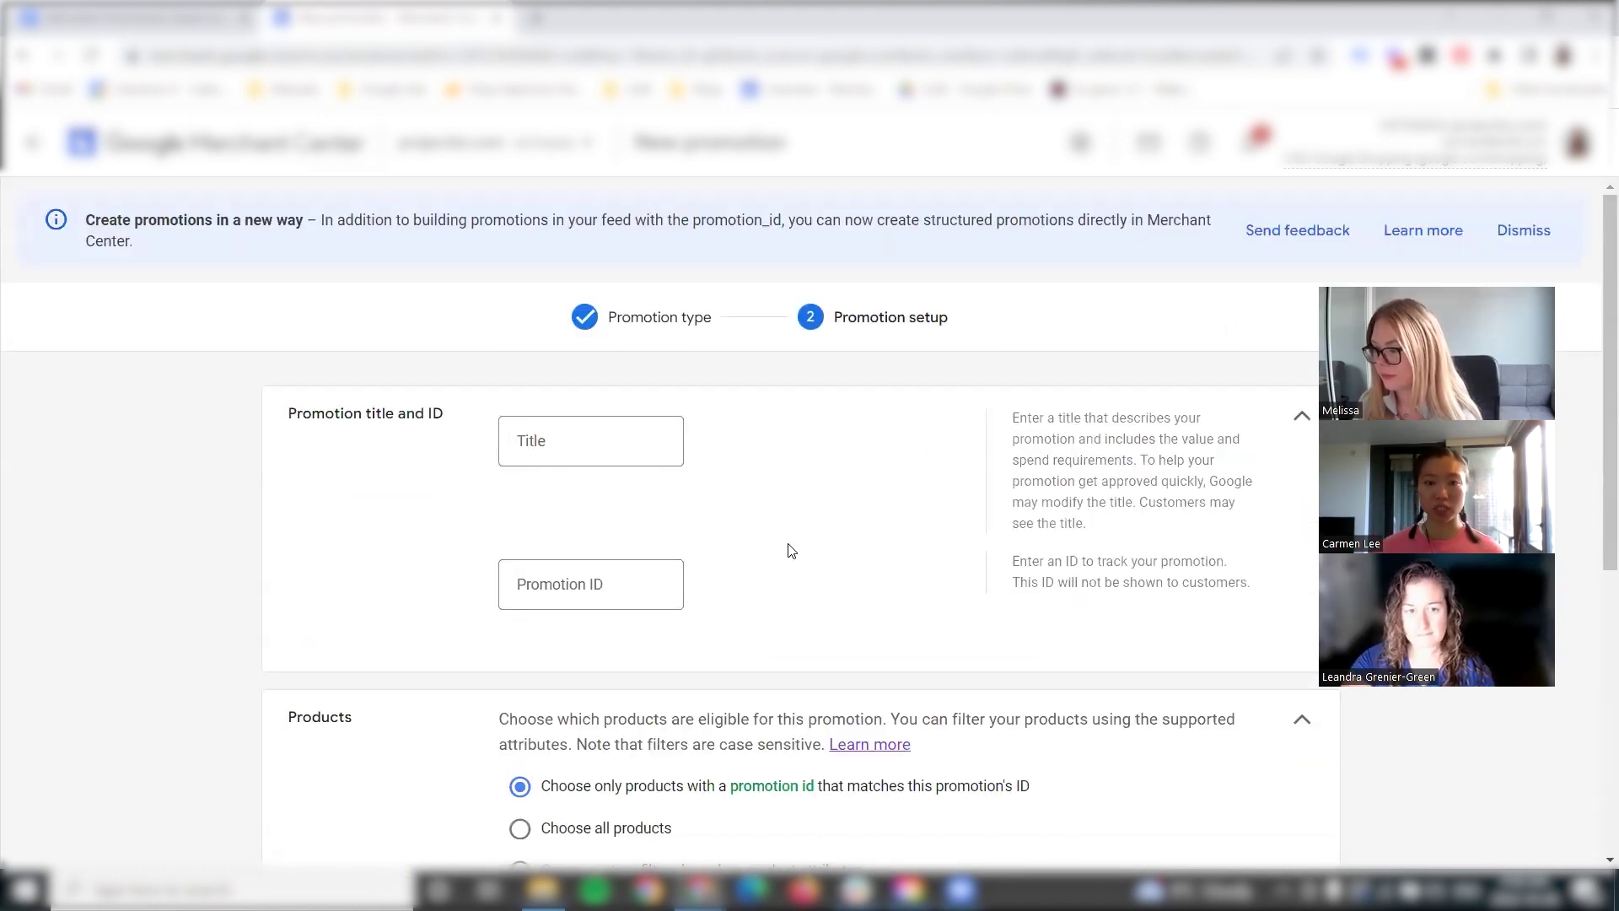
{"action": "left_click", "coordinate": [548, 442]}
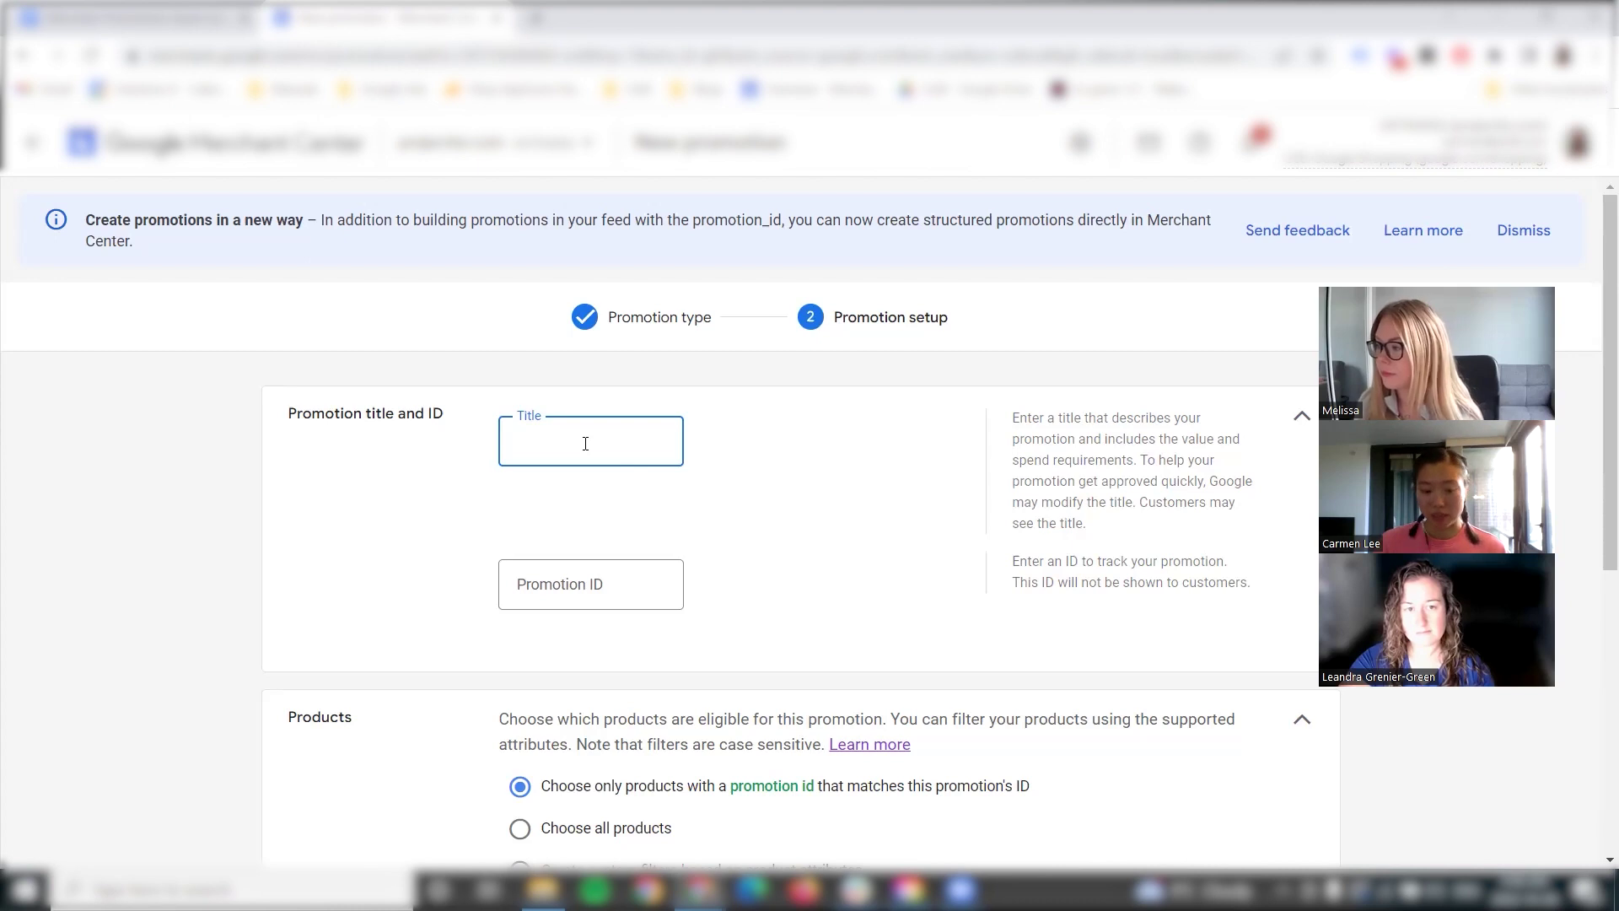
{"action": "type", "text": "Black Friday 23"}
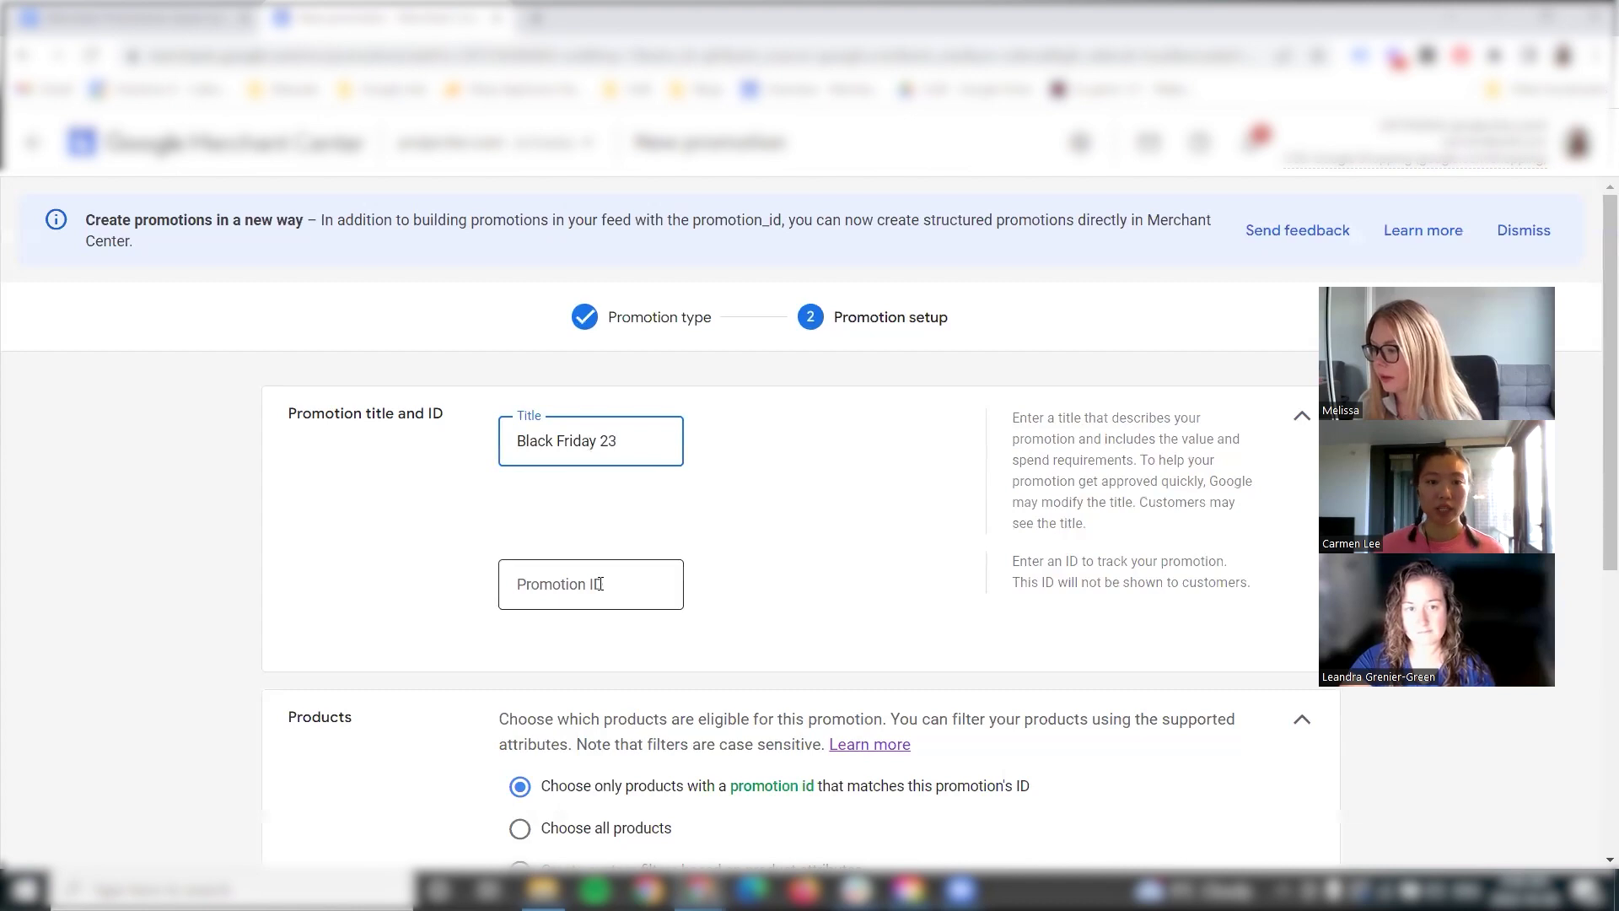
{"action": "left_click", "coordinate": [599, 584]}
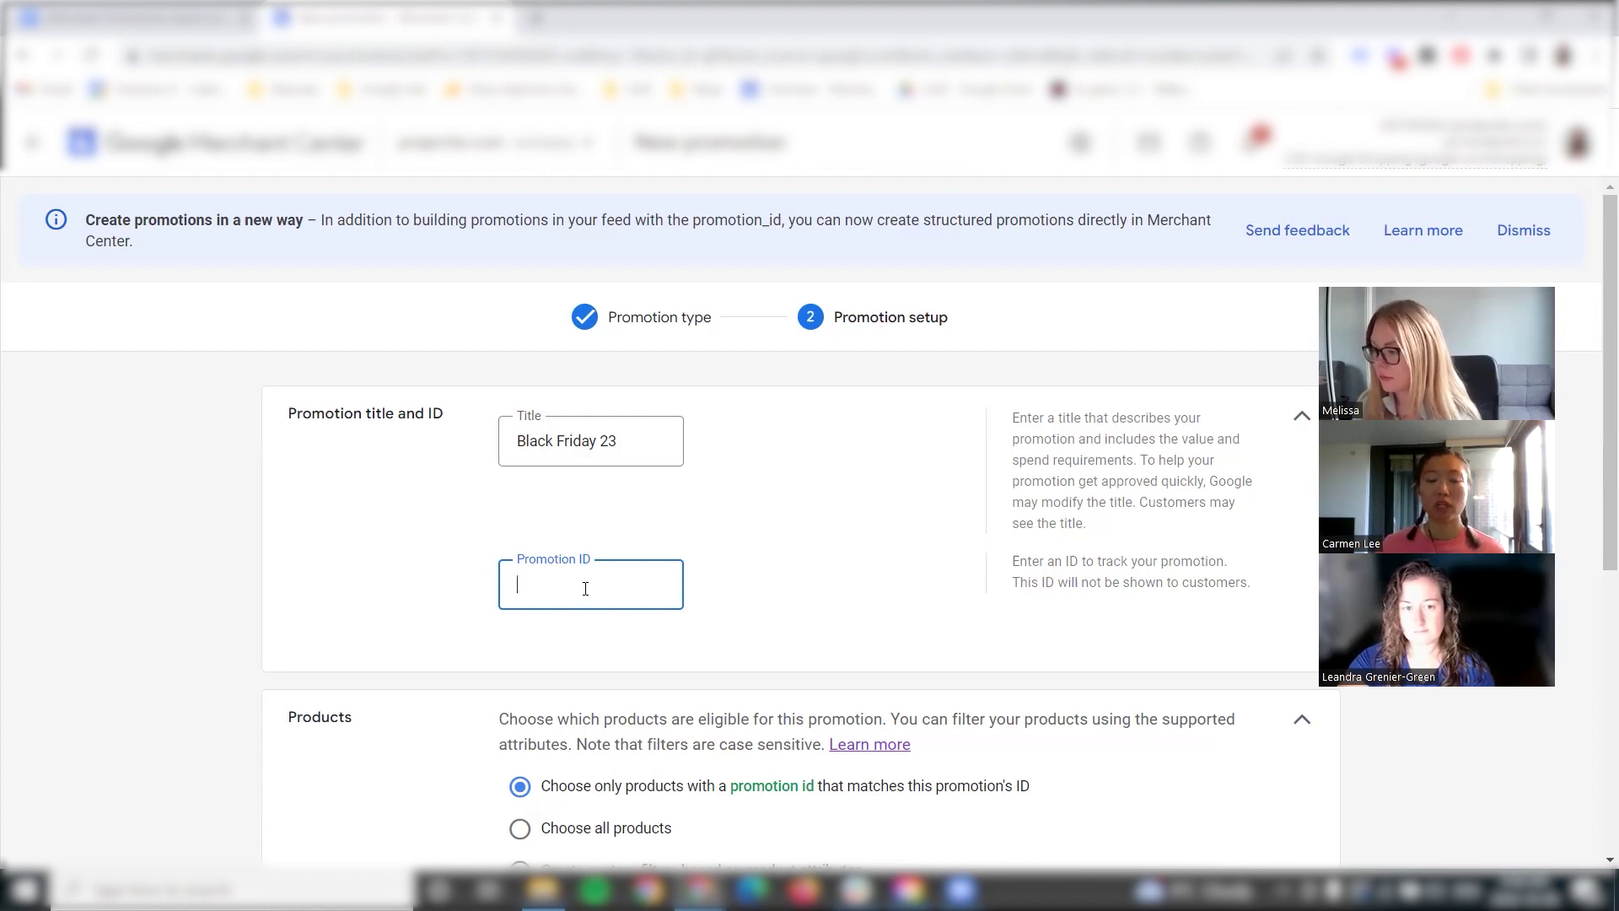
{"action": "type", "text": "BF23"}
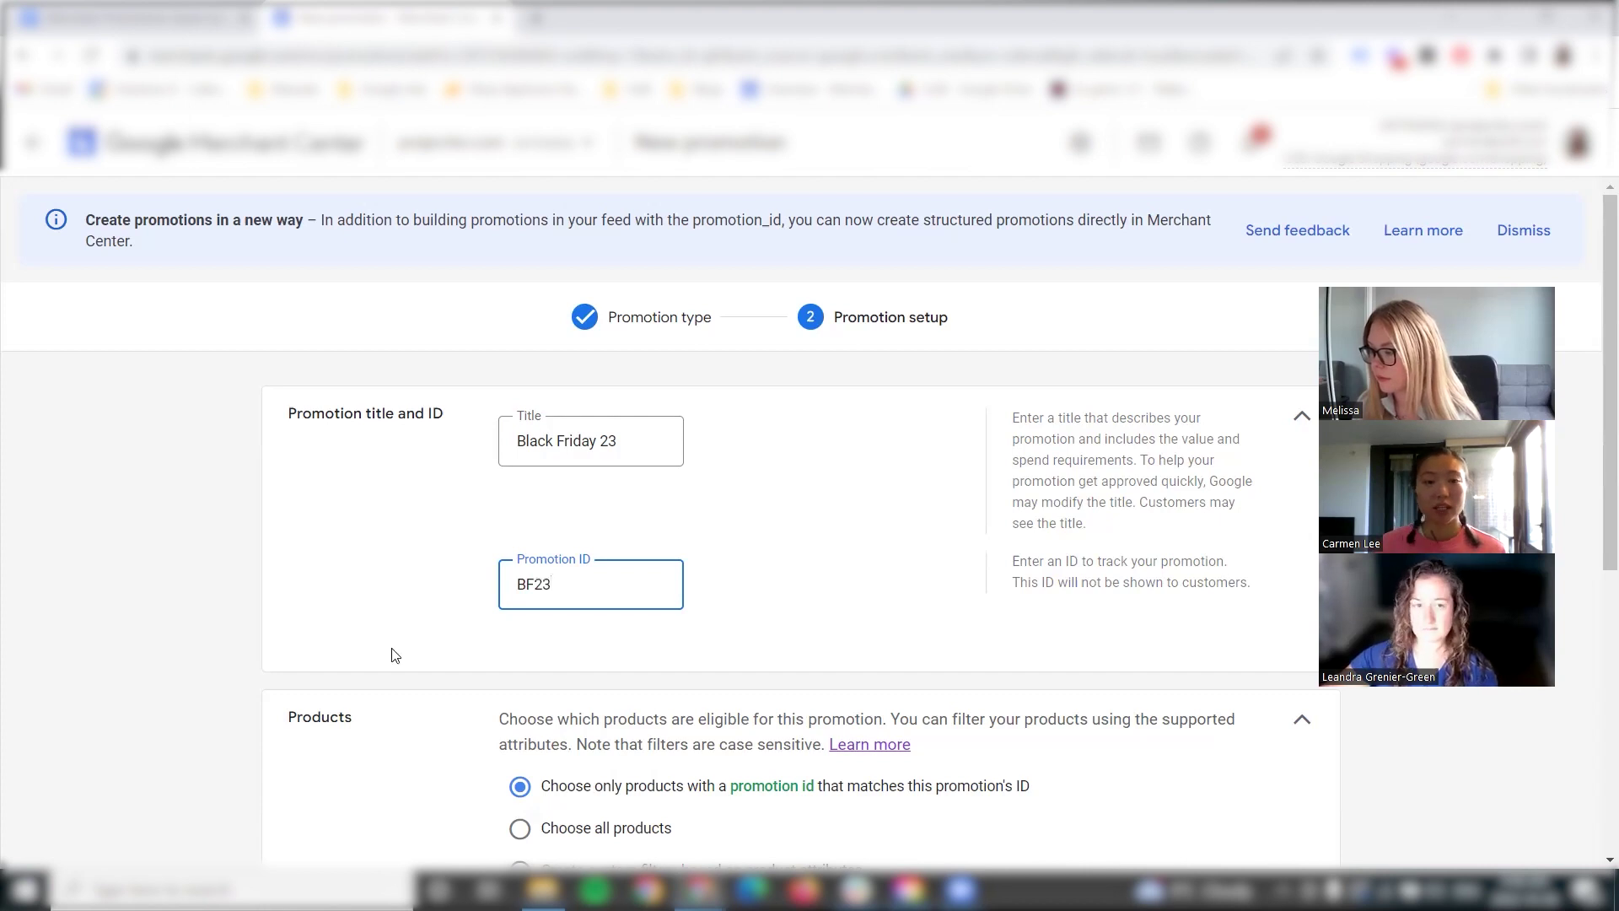
Keep the products matched by promotion ID and add the promo code BF23
{"action": "scroll", "coordinate": [392, 656], "scroll_direction": "down", "scroll_amount": 2}
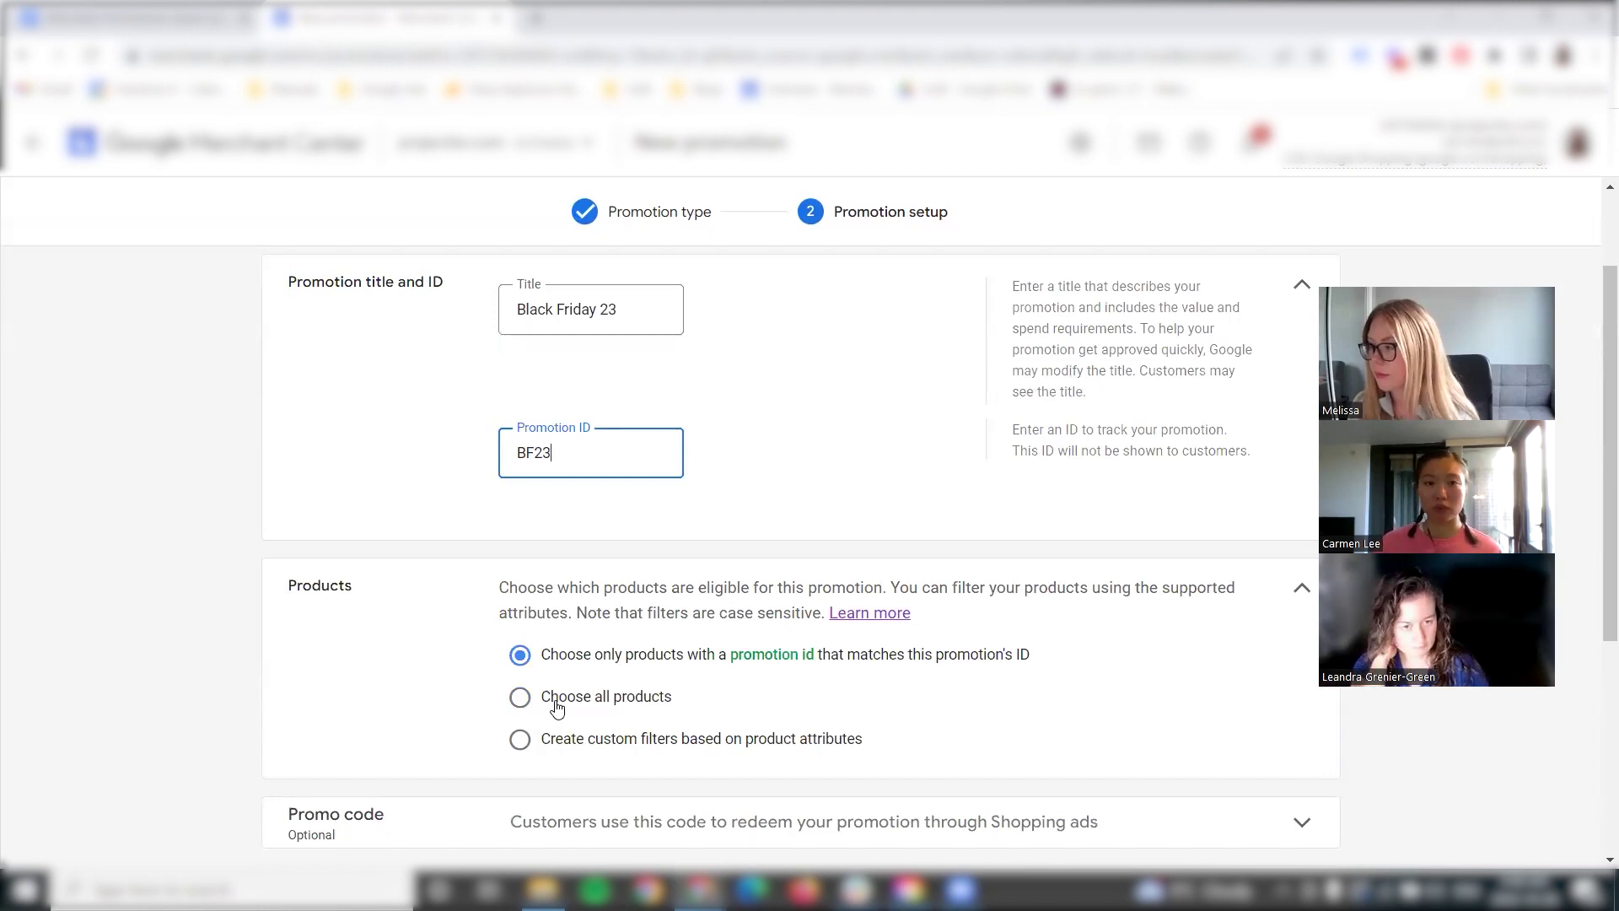
{"action": "scroll", "coordinate": [556, 708], "scroll_direction": "down", "scroll_amount": 2}
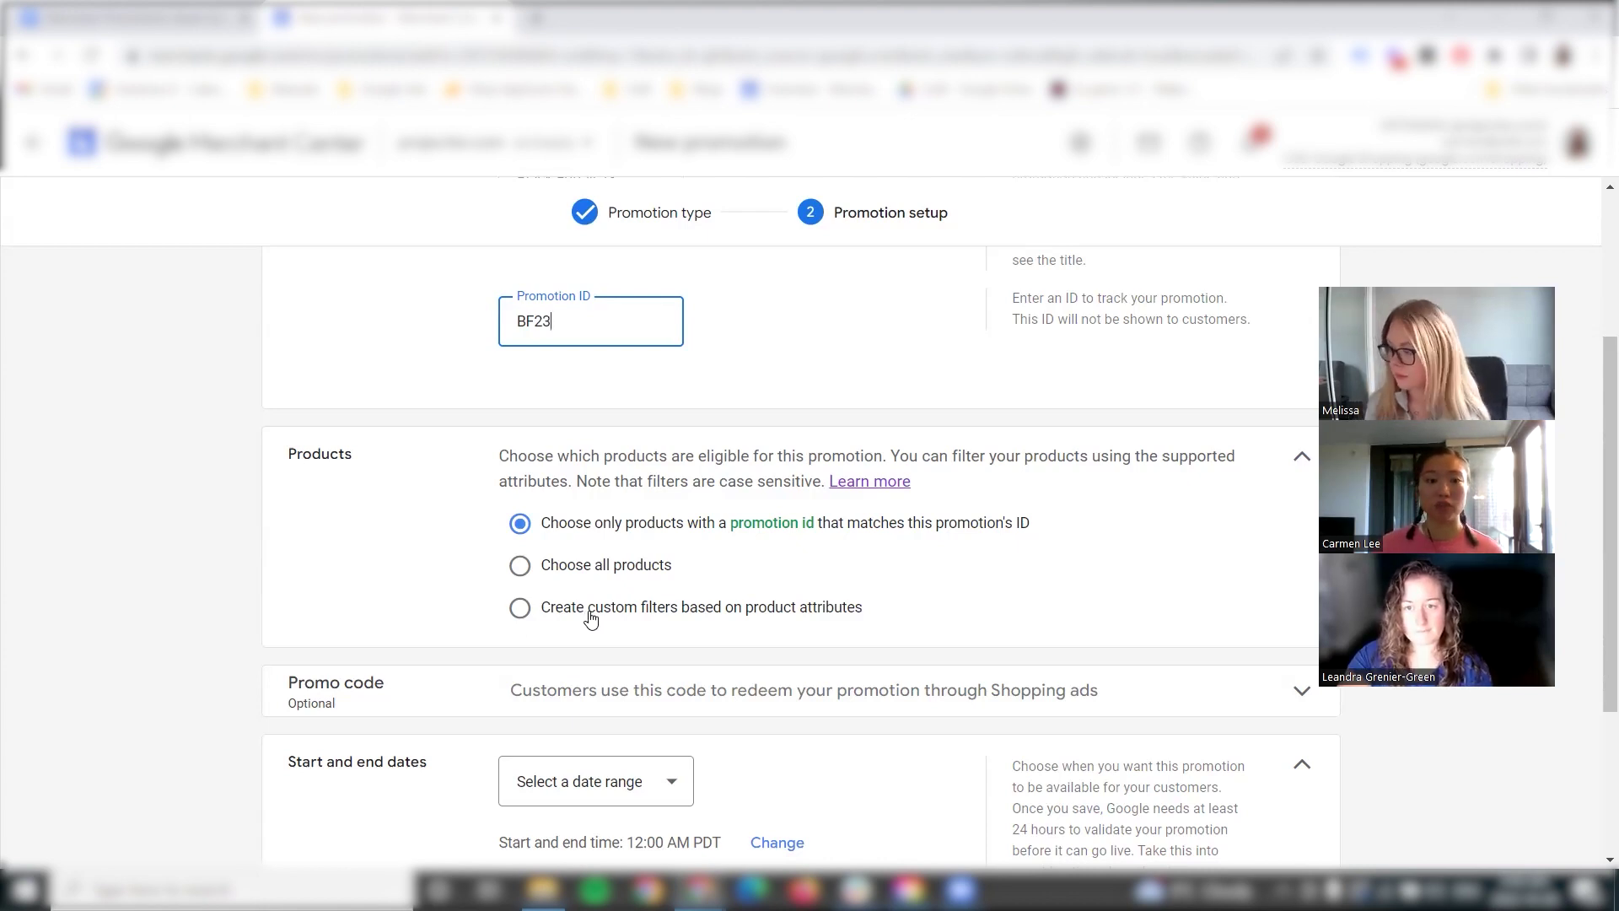
{"action": "left_click", "coordinate": [609, 686]}
{"action": "left_click_drag", "start_coordinate": [293, 688], "coordinate": [394, 704]}
{"action": "left_click", "coordinate": [560, 751]}
{"action": "scroll", "coordinate": [405, 738], "scroll_direction": "down", "scroll_amount": 2}
{"action": "type", "text": "BF23"}
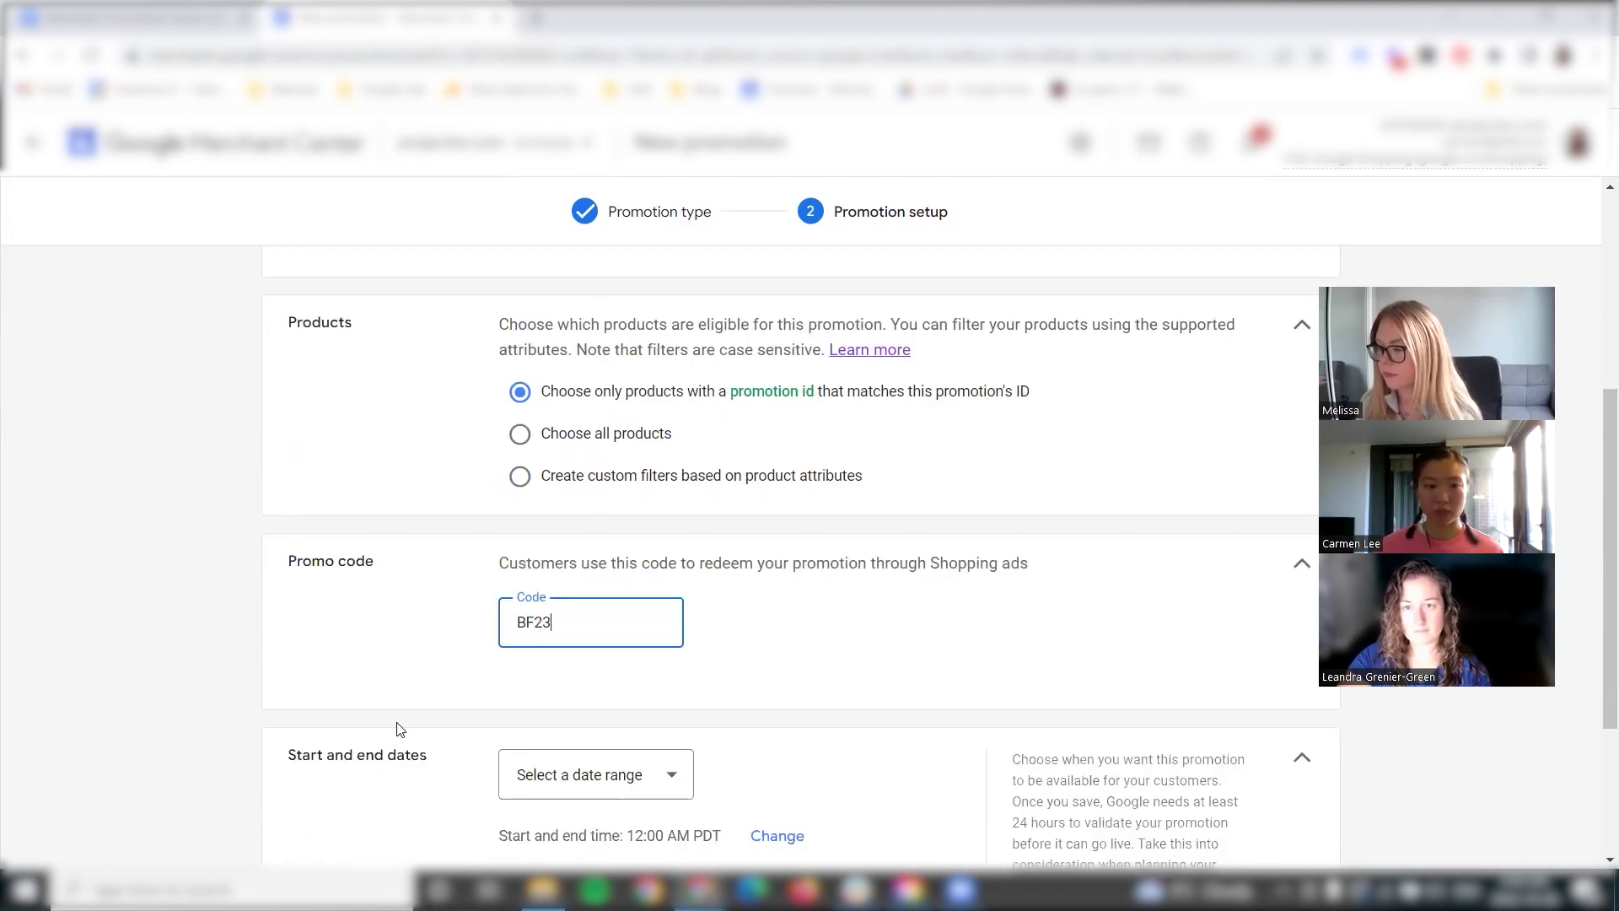
{"action": "left_click", "coordinate": [401, 729]}
Set the promotion's date range to Oct 28 – 31, 2022 and open its start and end times for editing
{"action": "scroll", "coordinate": [398, 730], "scroll_direction": "down", "scroll_amount": 2}
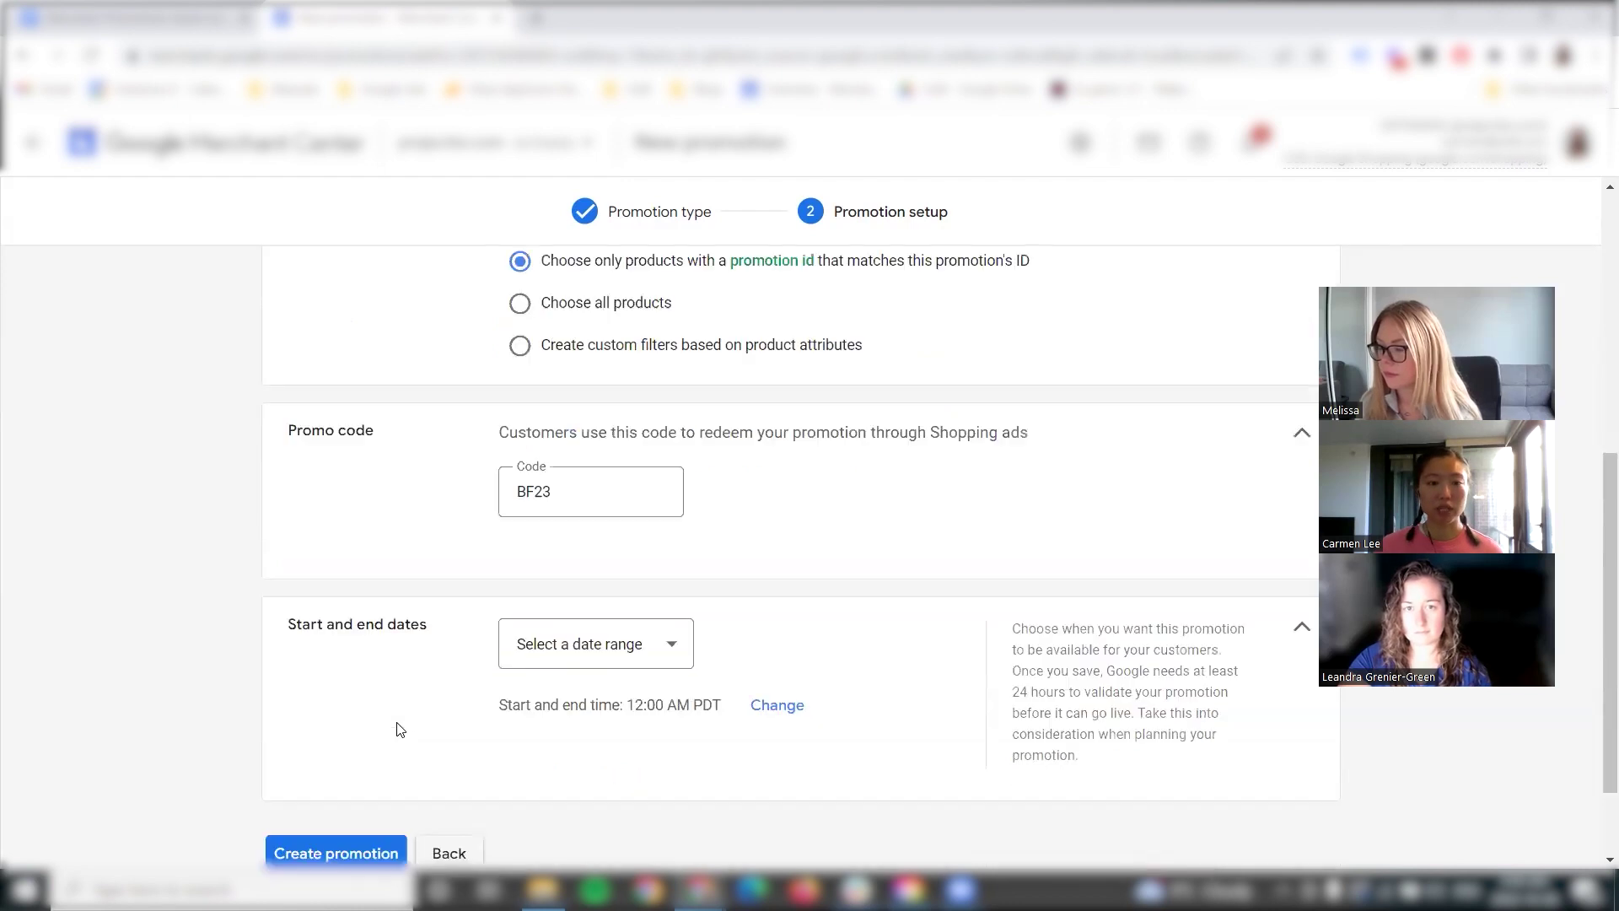
{"action": "left_click", "coordinate": [672, 645]}
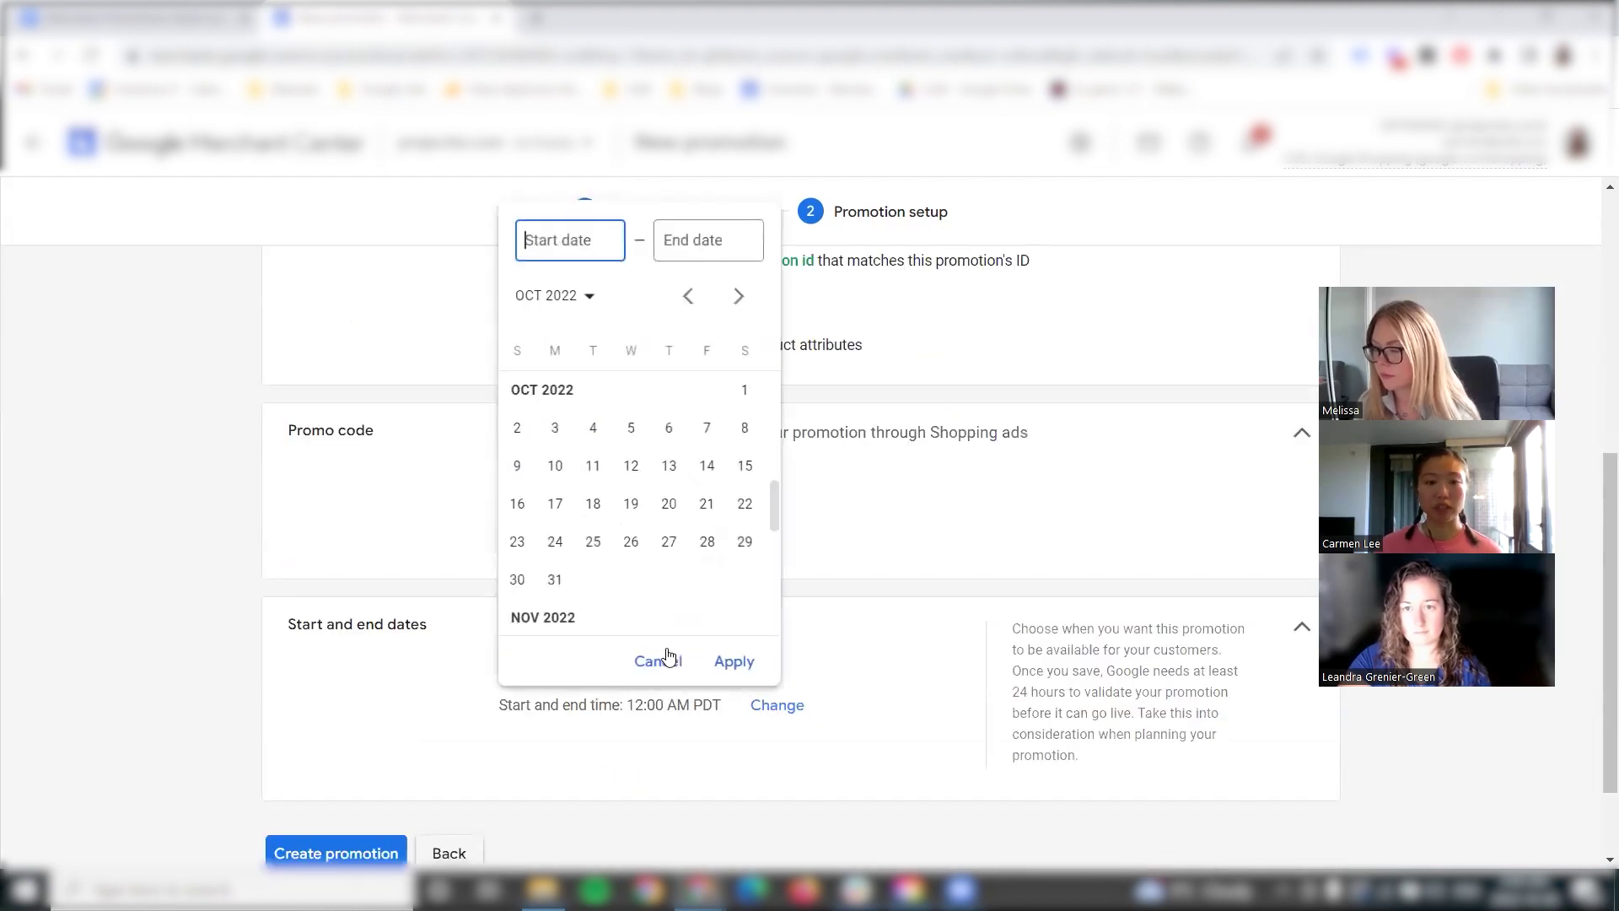
{"action": "left_click", "coordinate": [708, 544]}
{"action": "left_click", "coordinate": [555, 579]}
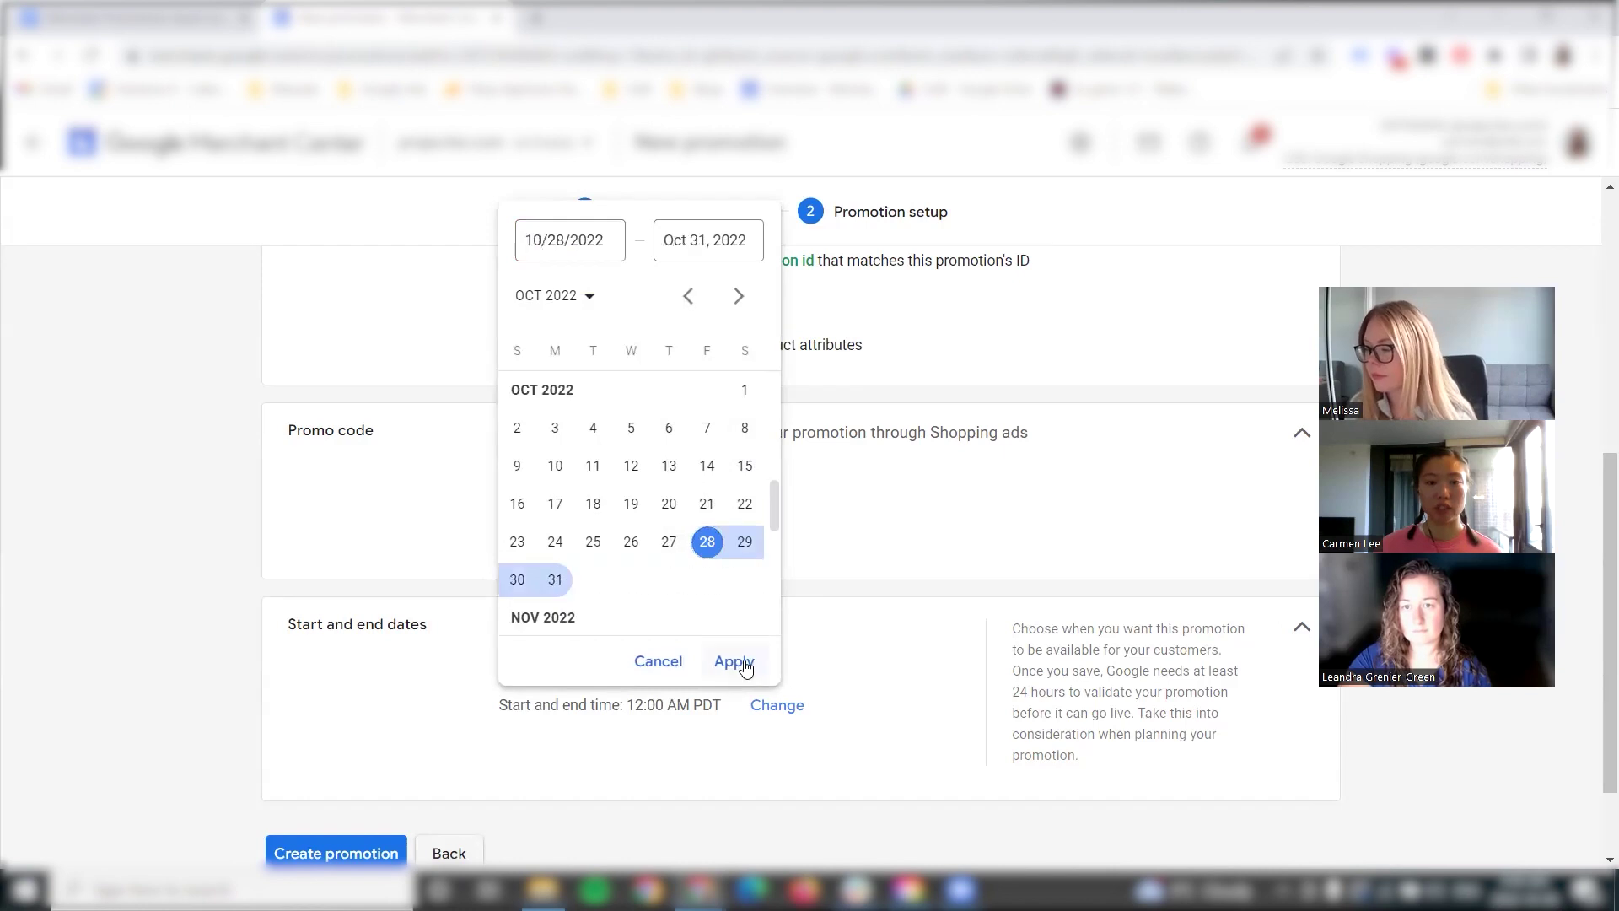
{"action": "left_click", "coordinate": [735, 661]}
{"action": "left_click", "coordinate": [788, 706]}
{"action": "scroll", "coordinate": [723, 725], "scroll_direction": "down", "scroll_amount": 2}
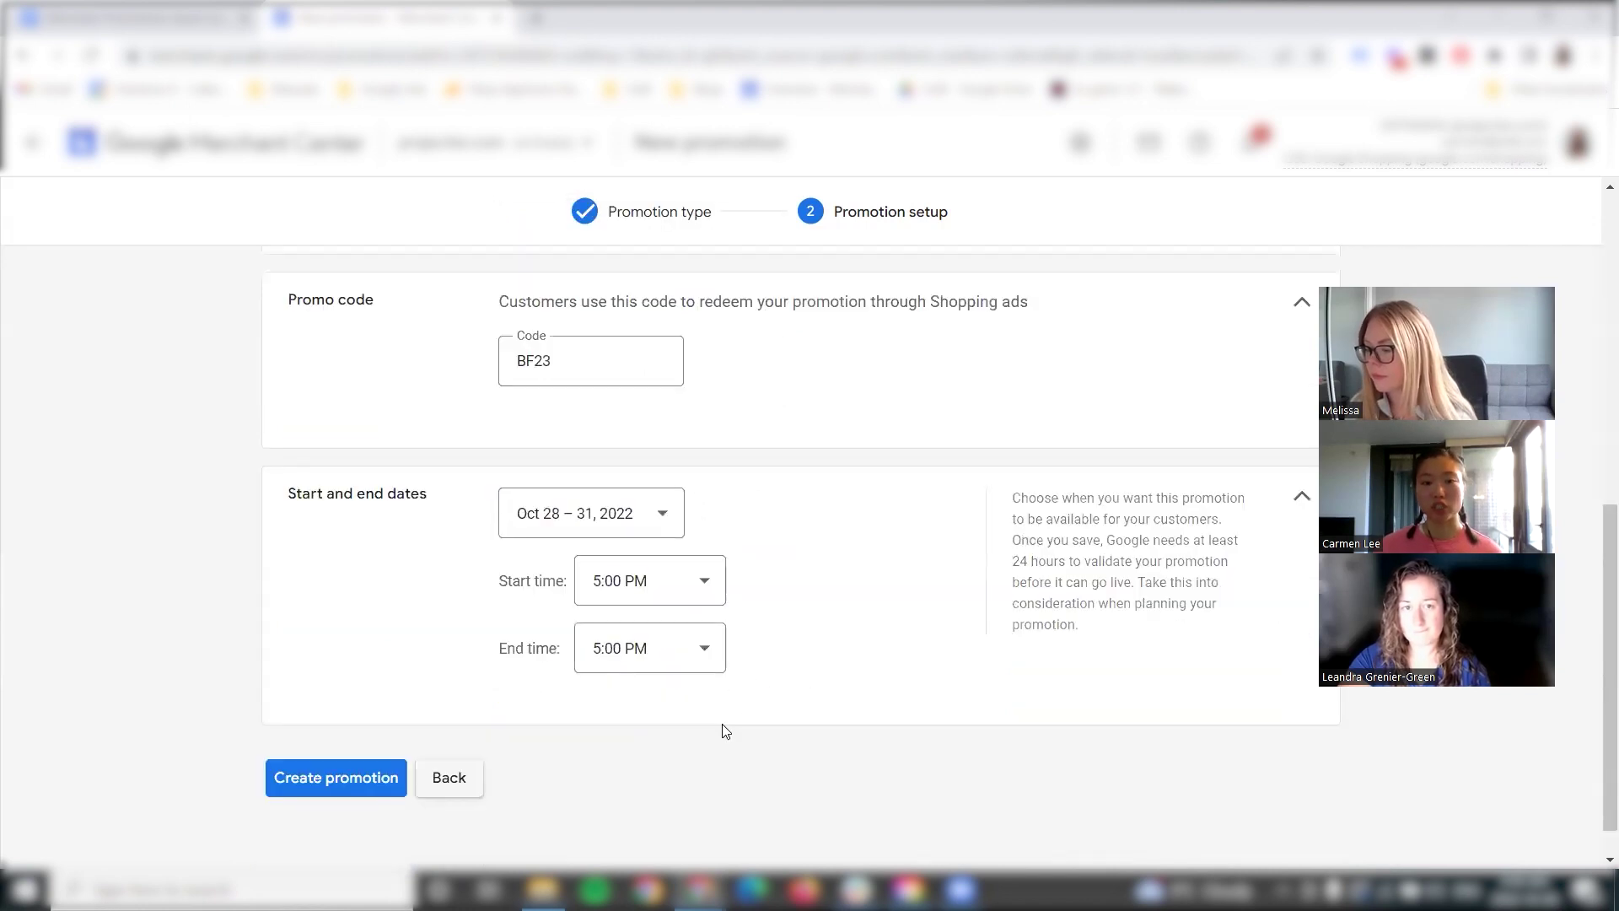